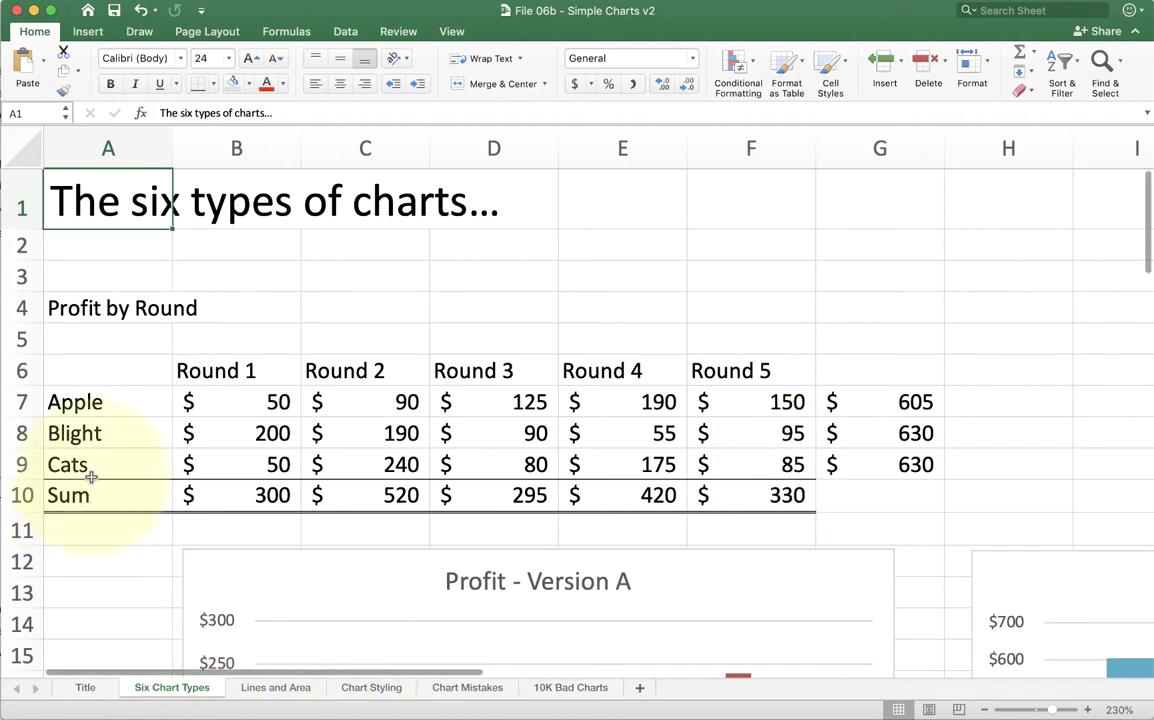
Examine the row labels Apple to Cats and the Round 1 to Round 5 headers in the Profit by Round table.
{"action": "key", "text": "ctrl+Down"}
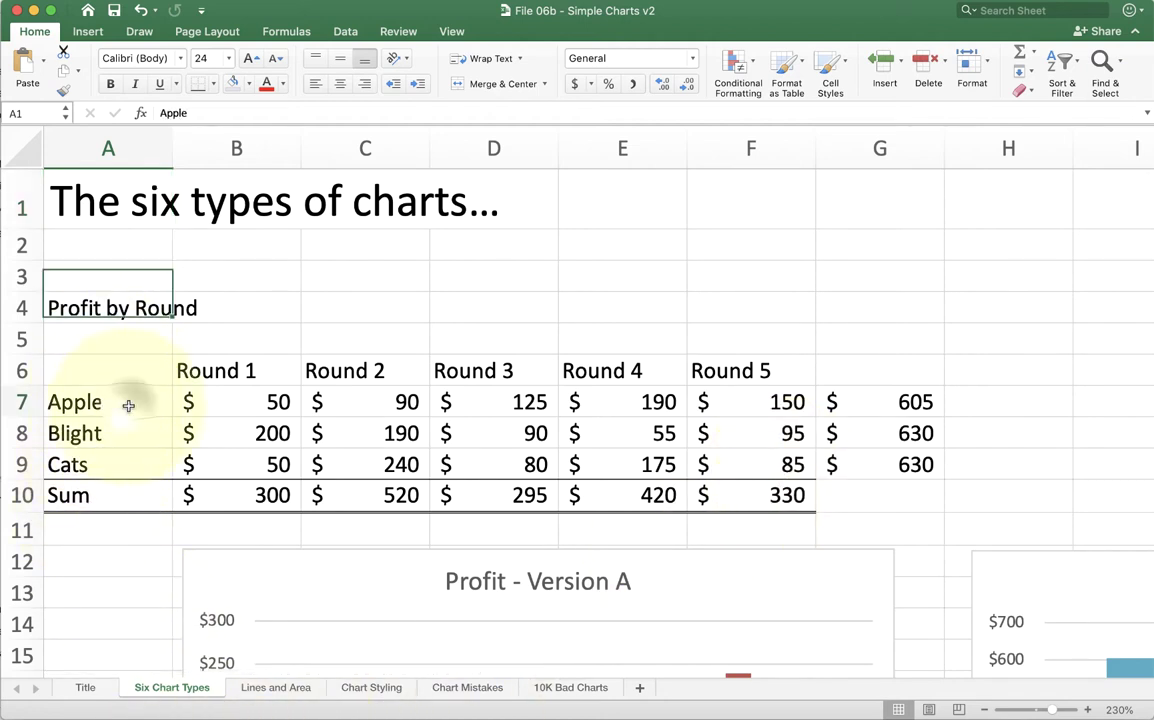
{"action": "key", "text": "ctrl+Down"}
{"action": "key", "text": "Down"}
{"action": "key", "text": "Down"}
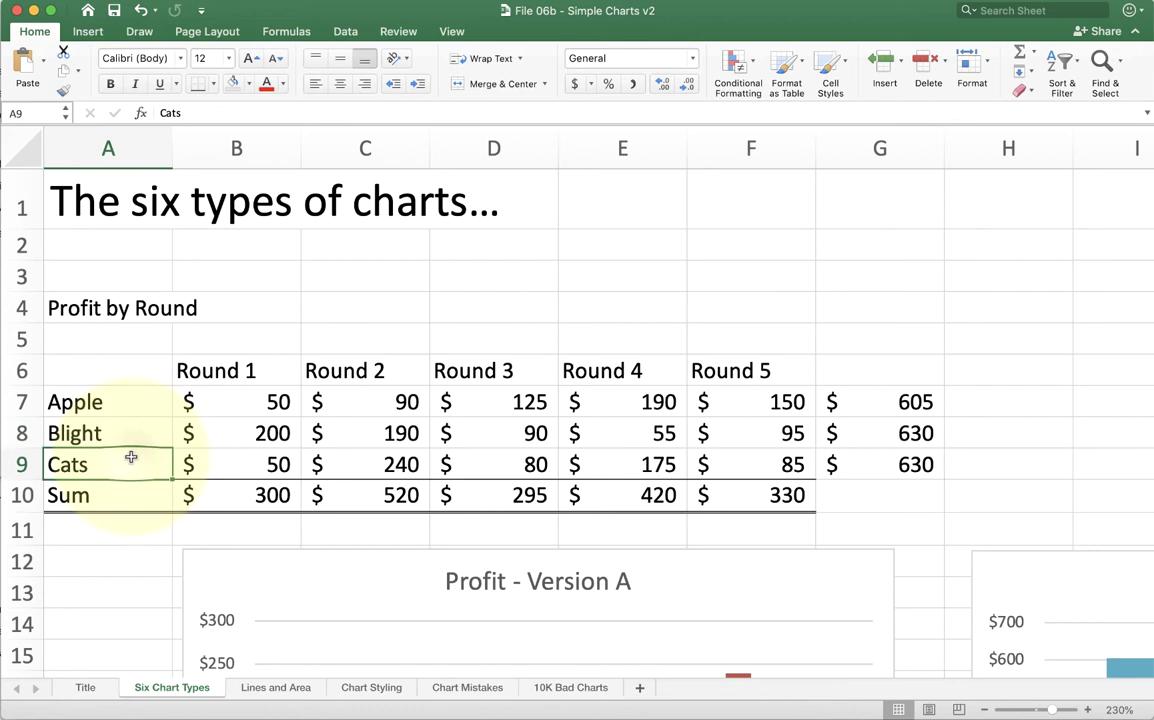
{"action": "left_click_drag", "start_coordinate": [265, 372], "coordinate": [750, 371]}
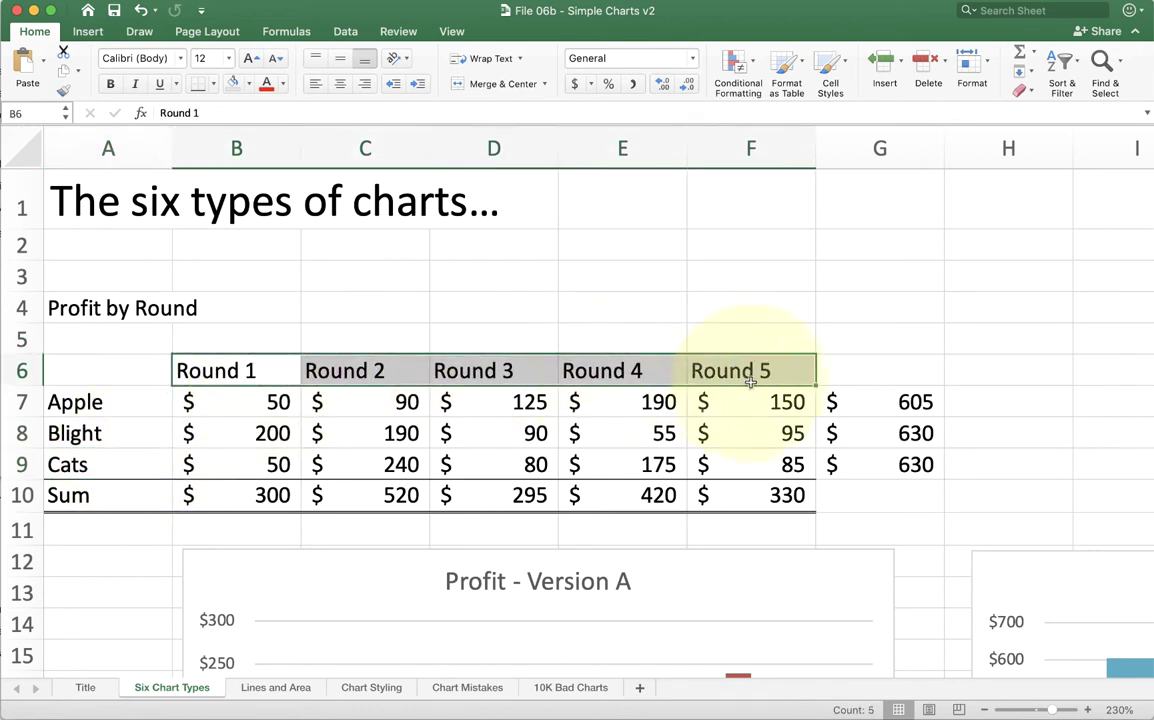
{"action": "left_click", "coordinate": [113, 404]}
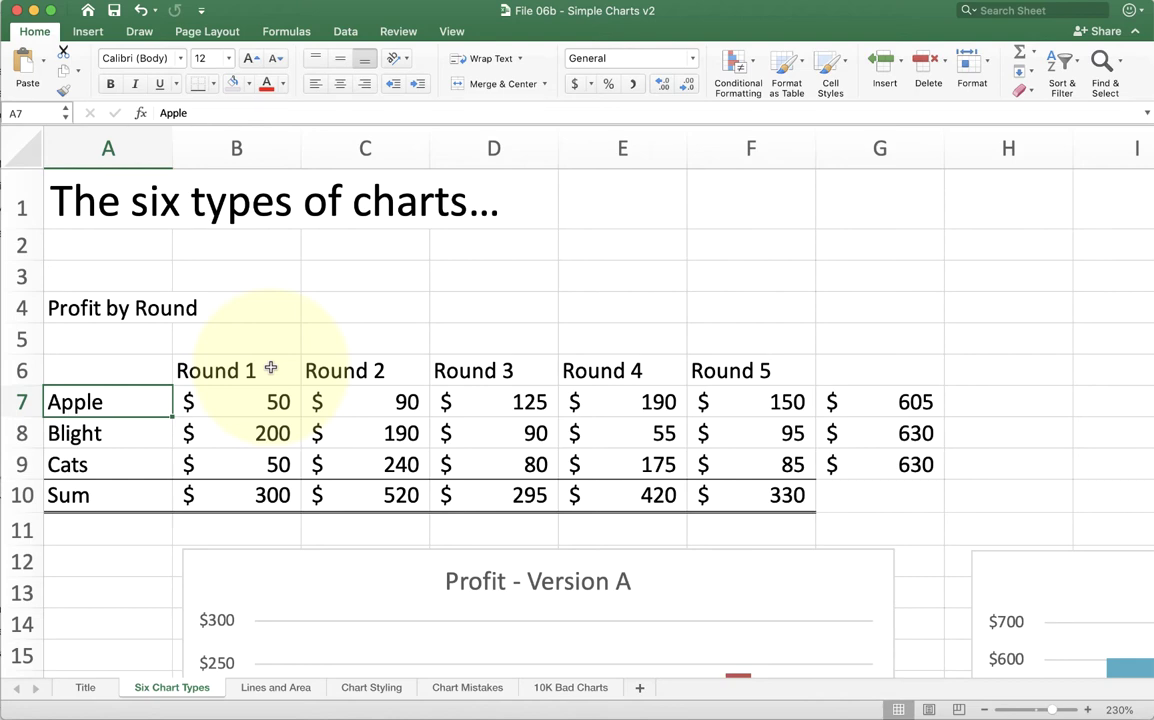
Examine the six profit charts, Version A to Version F, and the corner cell A6 of their source table.
{"action": "scroll", "coordinate": [270, 368], "scroll_direction": "down", "scroll_amount": 7}
{"action": "scroll", "coordinate": [270, 368], "scroll_direction": "right", "scroll_amount": 2}
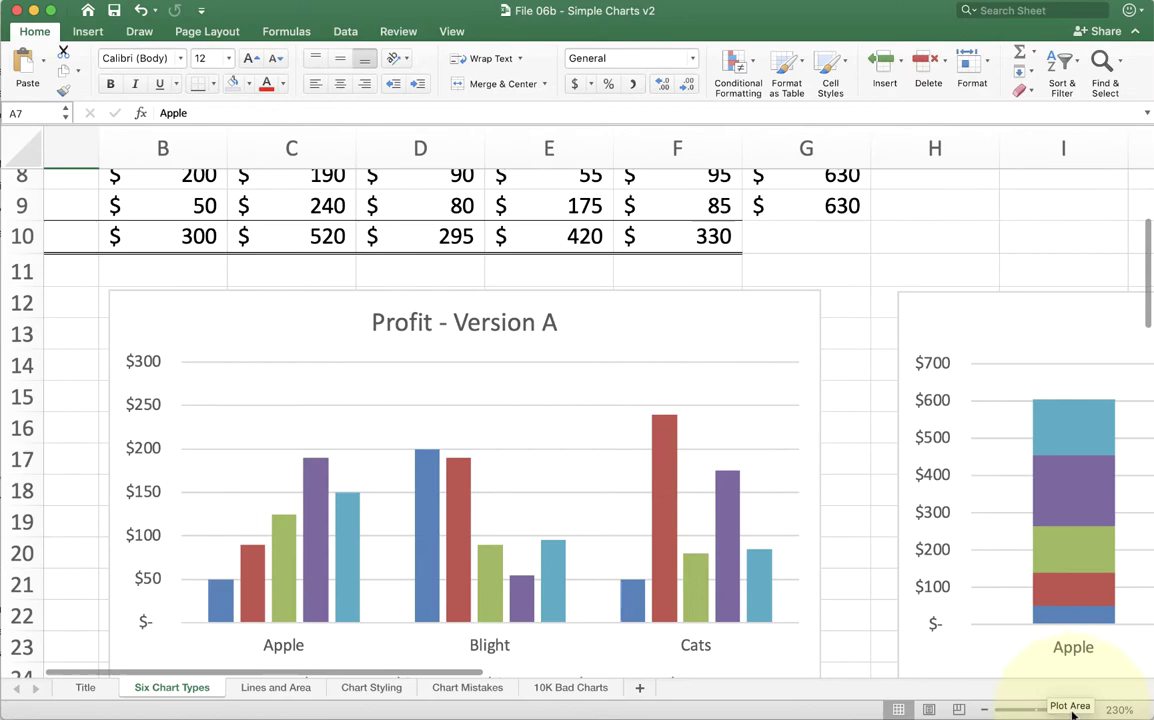
{"action": "left_click_drag", "start_coordinate": [1045, 712], "coordinate": [1037, 712]}
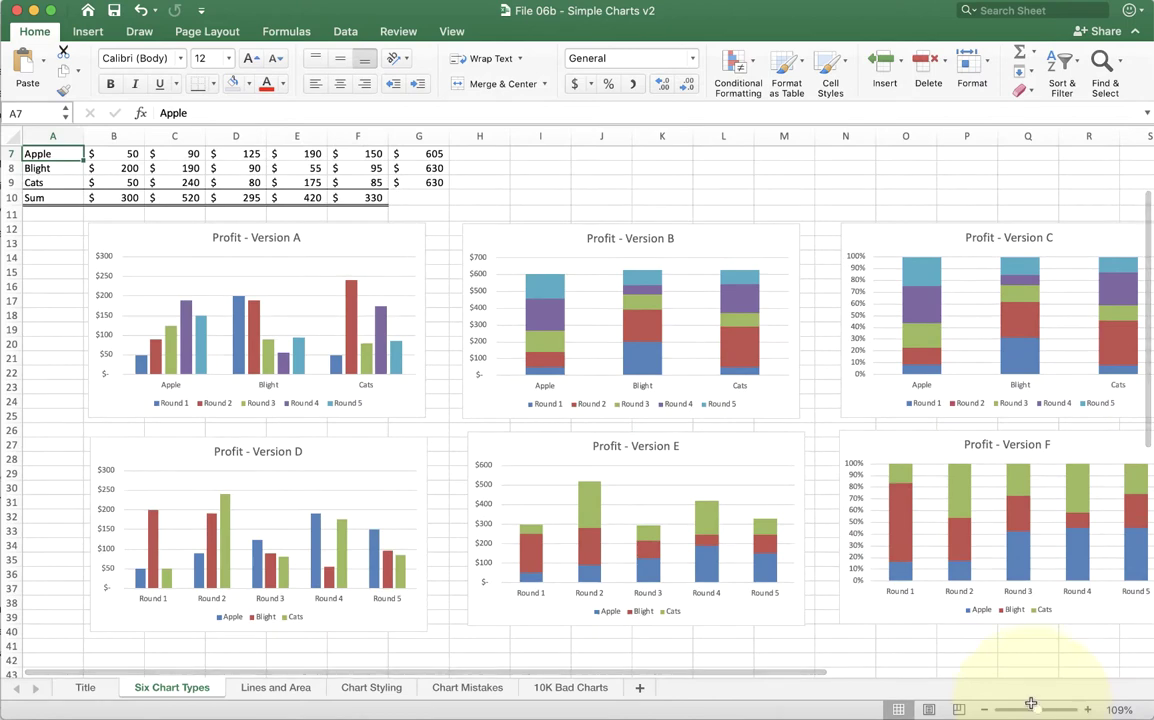
{"action": "scroll", "coordinate": [957, 647], "scroll_direction": "right", "scroll_amount": 2}
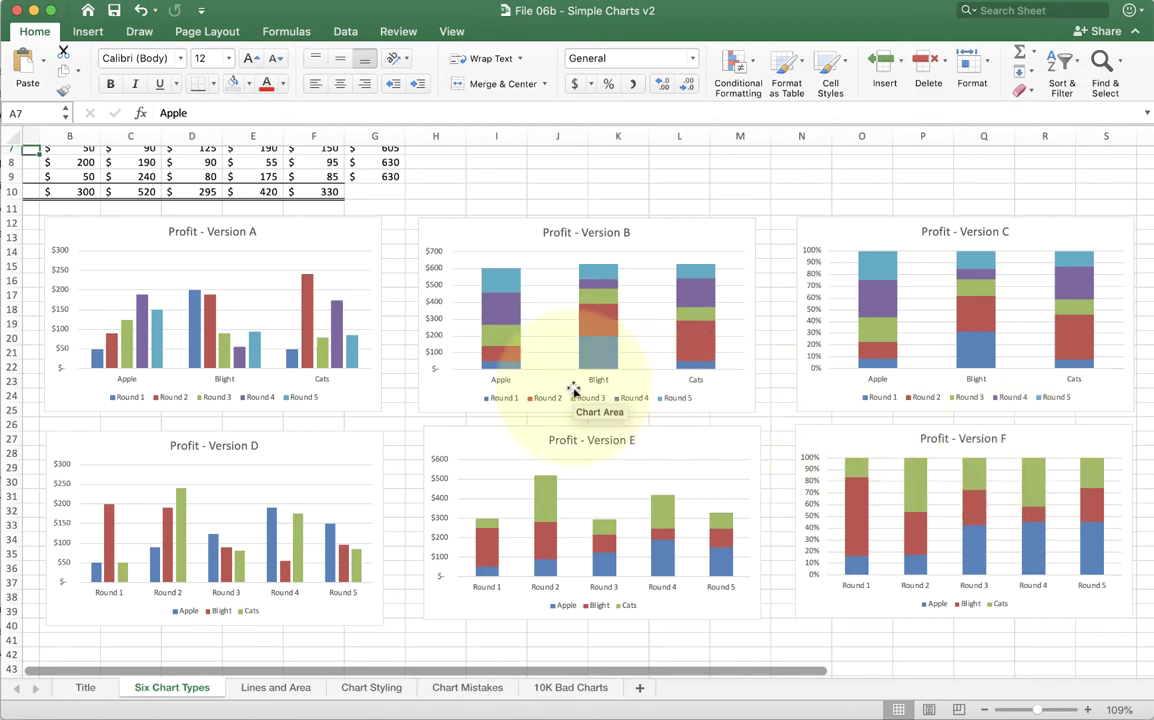
{"action": "scroll", "coordinate": [573, 389], "scroll_direction": "up", "scroll_amount": 3}
{"action": "scroll", "coordinate": [573, 389], "scroll_direction": "left", "scroll_amount": 2}
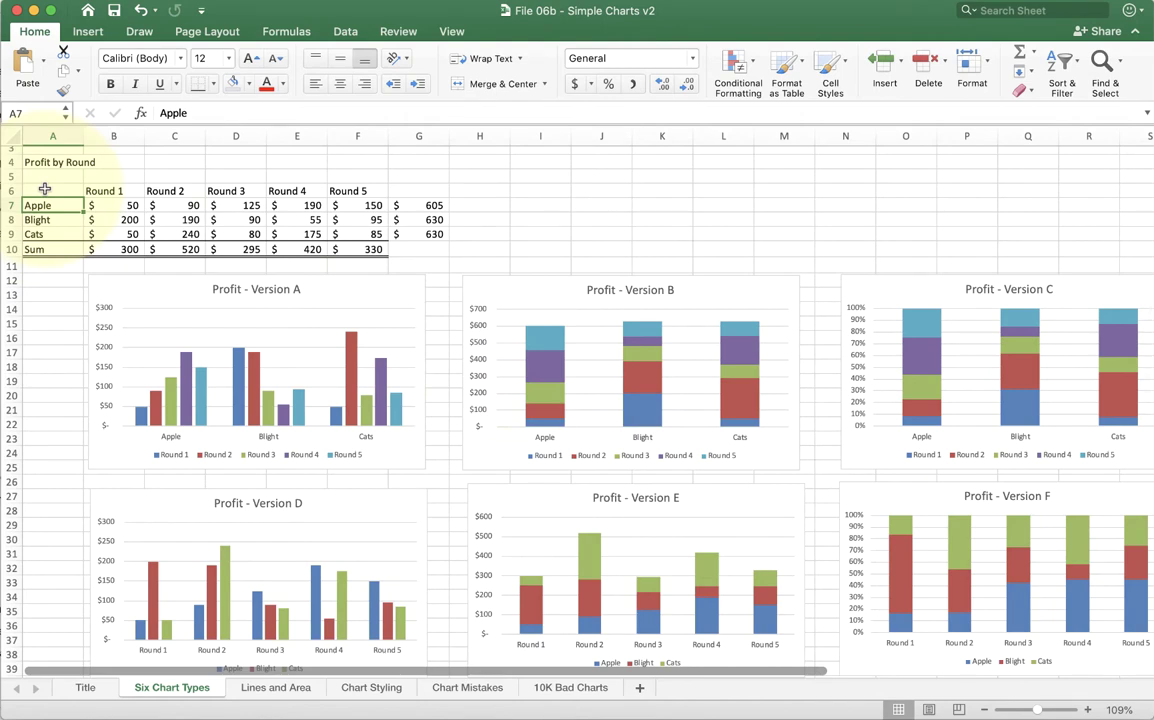
{"action": "left_click", "coordinate": [45, 189]}
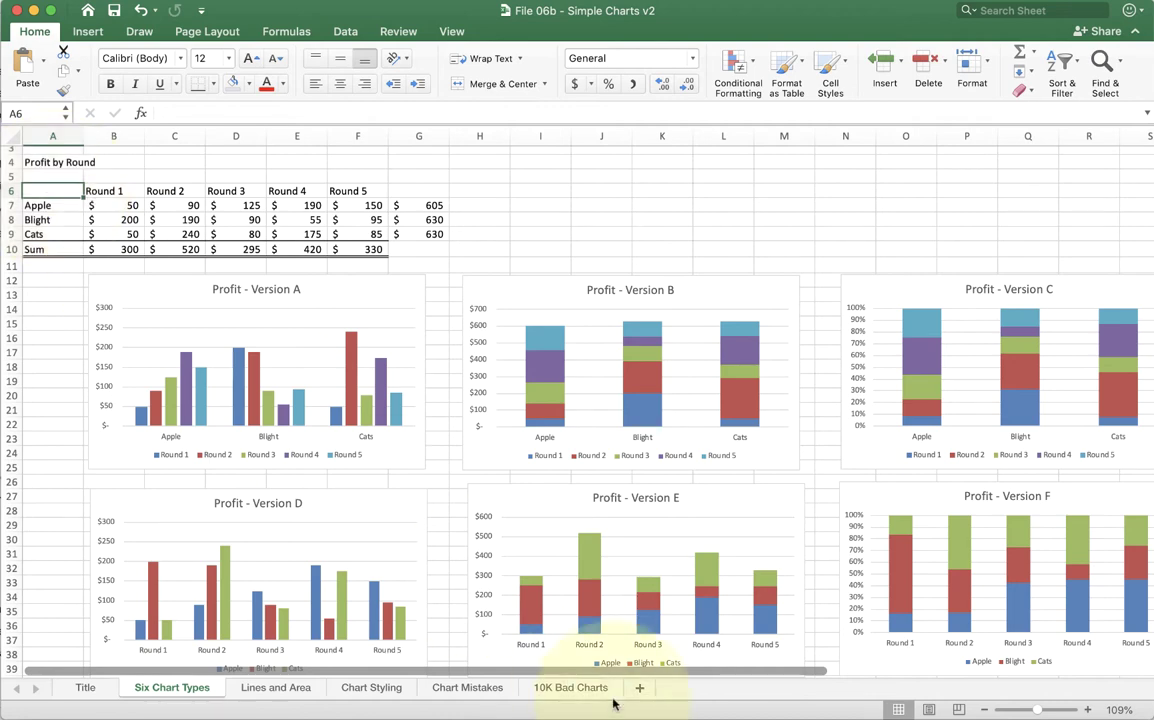
Add a new worksheet and enter the headings Year in A3 and Profit in B3.
{"action": "left_click", "coordinate": [640, 688]}
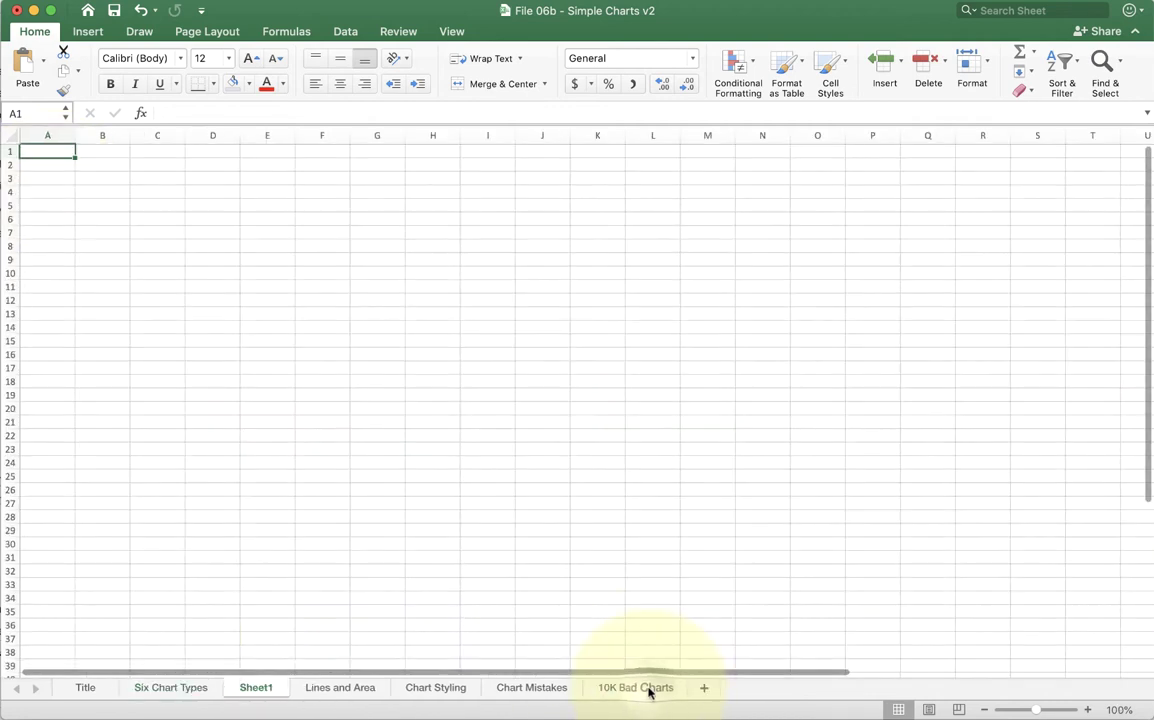
{"action": "left_click_drag", "start_coordinate": [1038, 710], "coordinate": [1067, 714]}
{"action": "left_click", "coordinate": [134, 304]}
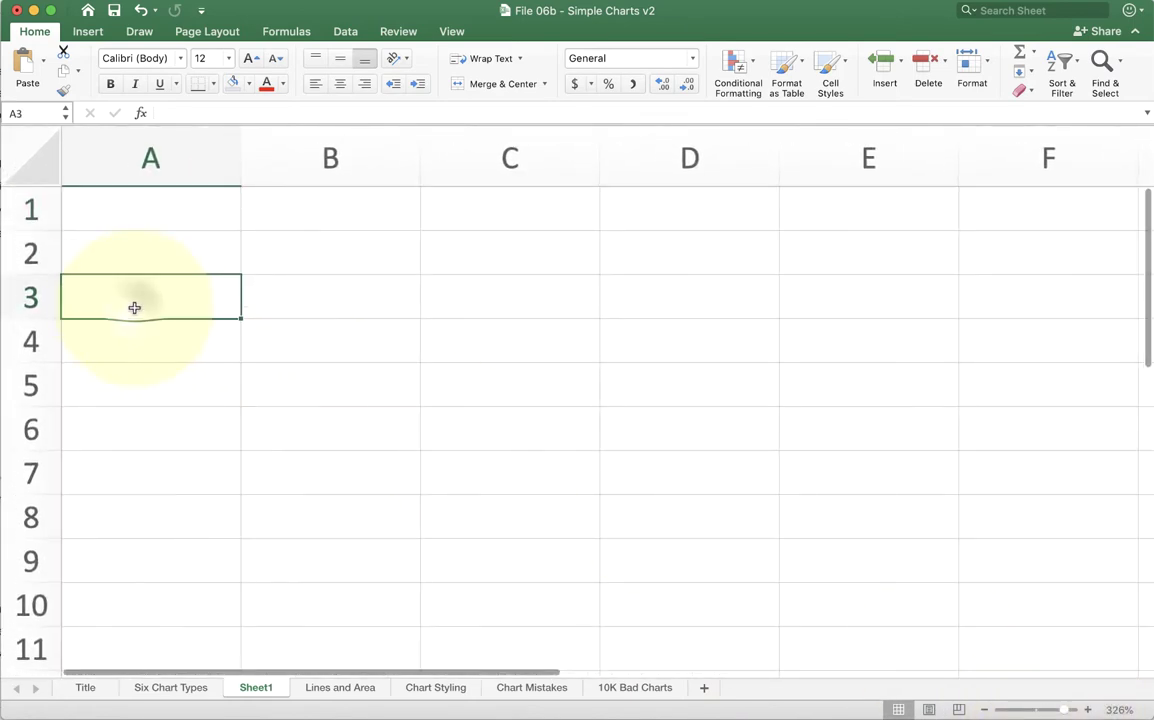
{"action": "type", "text": "Year"}
{"action": "key", "text": "Tab"}
{"action": "type", "text": "Profit"}
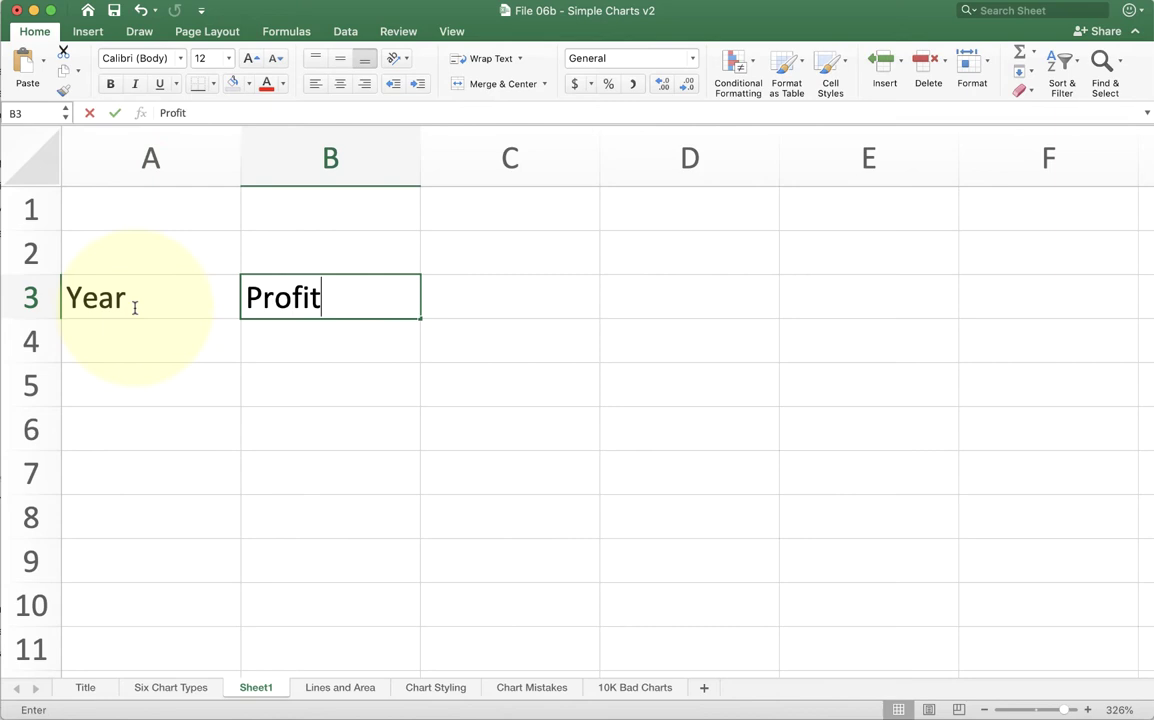
{"action": "key", "text": "Return"}
Enter 2010 in A4 and the formula =A4+1 in A5, and fill the formula down to A7.
{"action": "type", "text": "2010"}
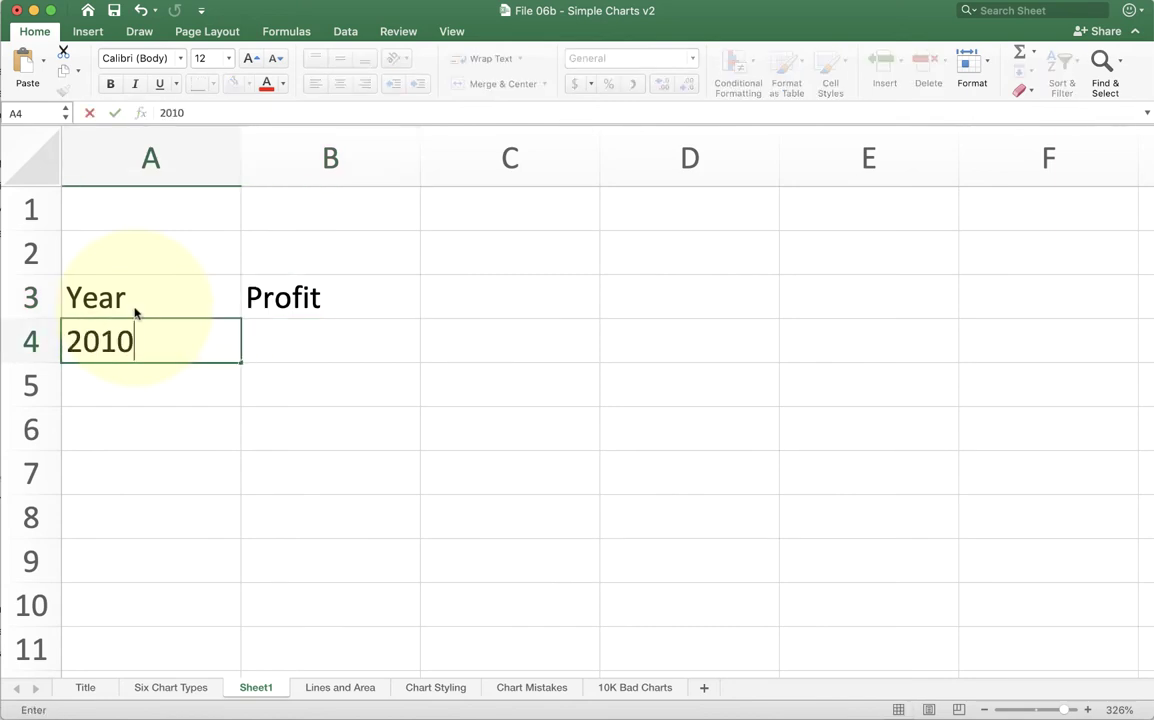
{"action": "key", "text": "Return"}
{"action": "type", "text": "=A4+1"}
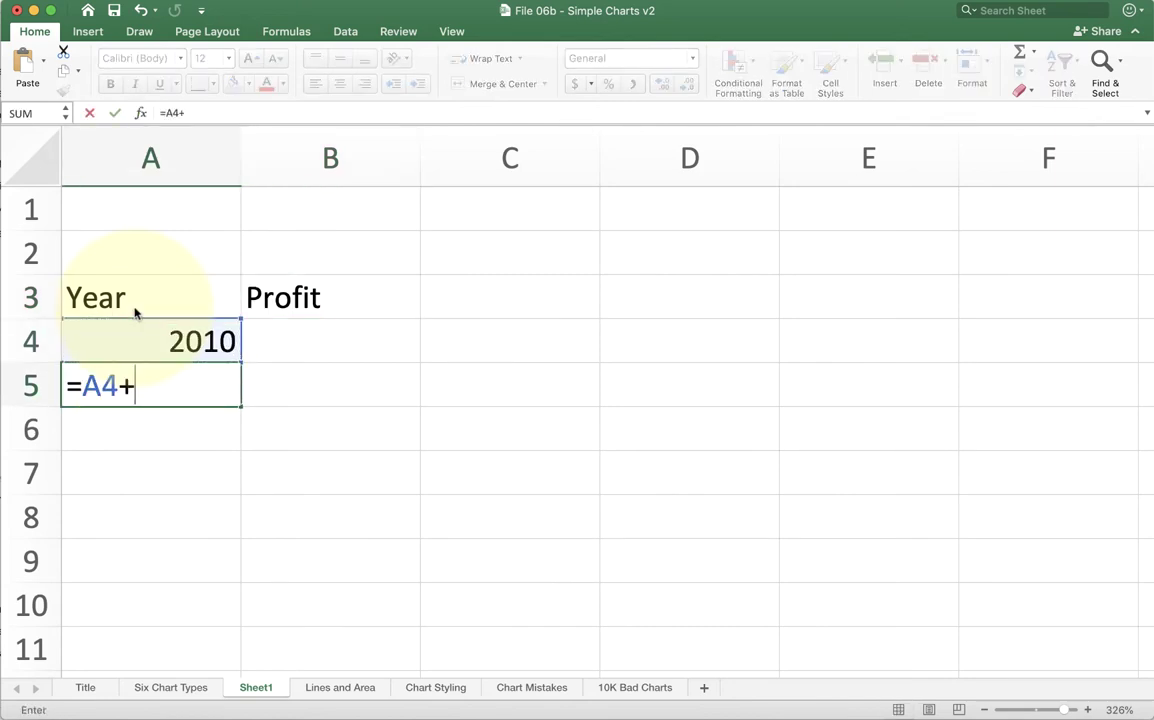
{"action": "key", "text": "Return"}
{"action": "key", "text": "Up"}
{"action": "key", "text": "shift+Down"}
{"action": "key", "text": "shift+Down"}
{"action": "key", "text": "ctrl+d"}
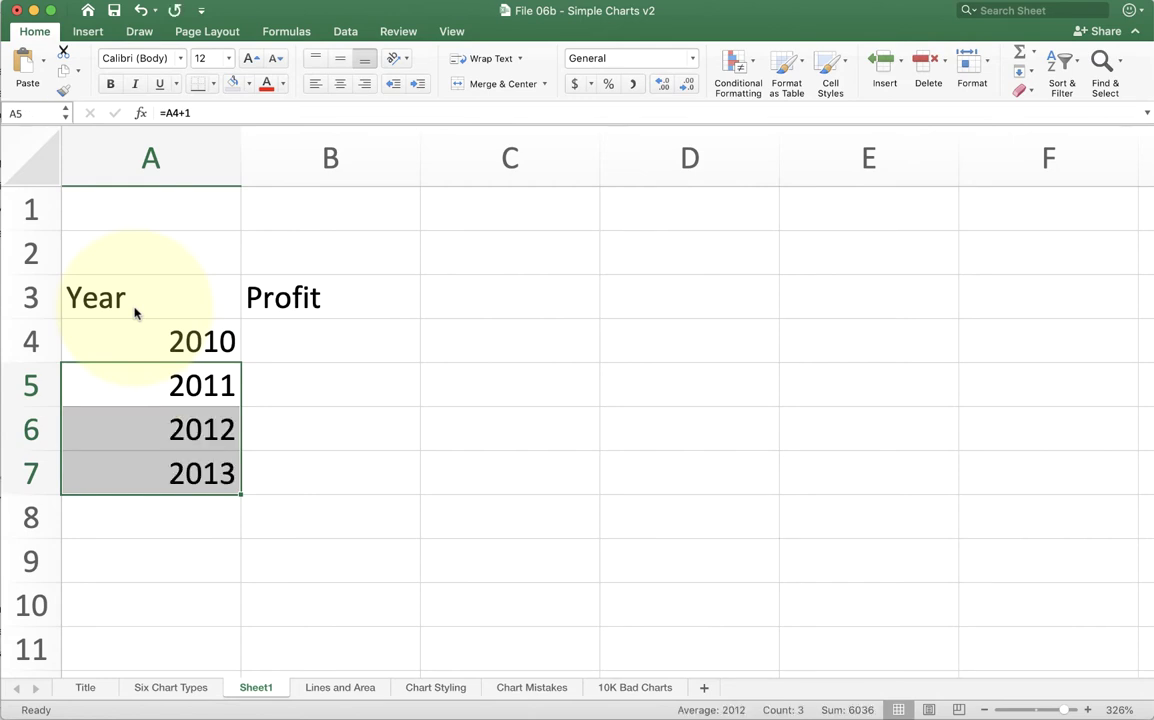
Enter the profit values 50, 10, 100 and 50 in cells B4 to B7.
{"action": "key", "text": "Right"}
{"action": "key", "text": "Up"}
{"action": "type", "text": "50"}
{"action": "key", "text": "Return"}
{"action": "type", "text": "10"}
{"action": "key", "text": "Return"}
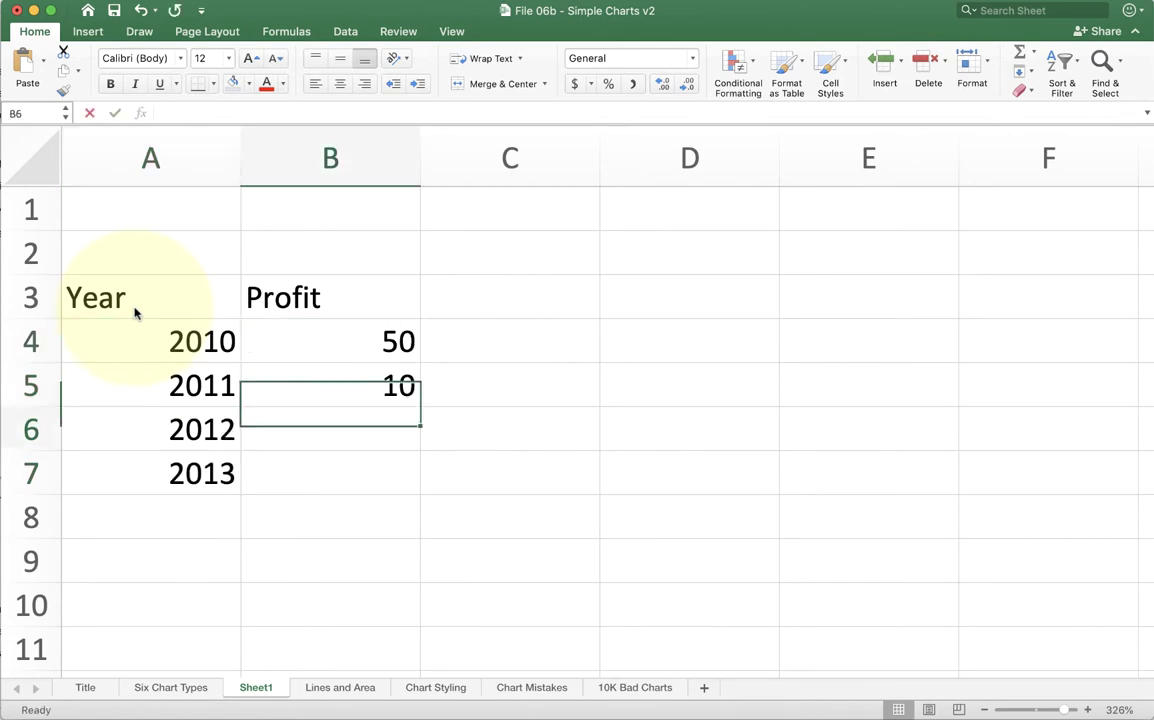
{"action": "type", "text": "100"}
{"action": "key", "text": "Return"}
{"action": "type", "text": "50"}
{"action": "key", "text": "Return"}
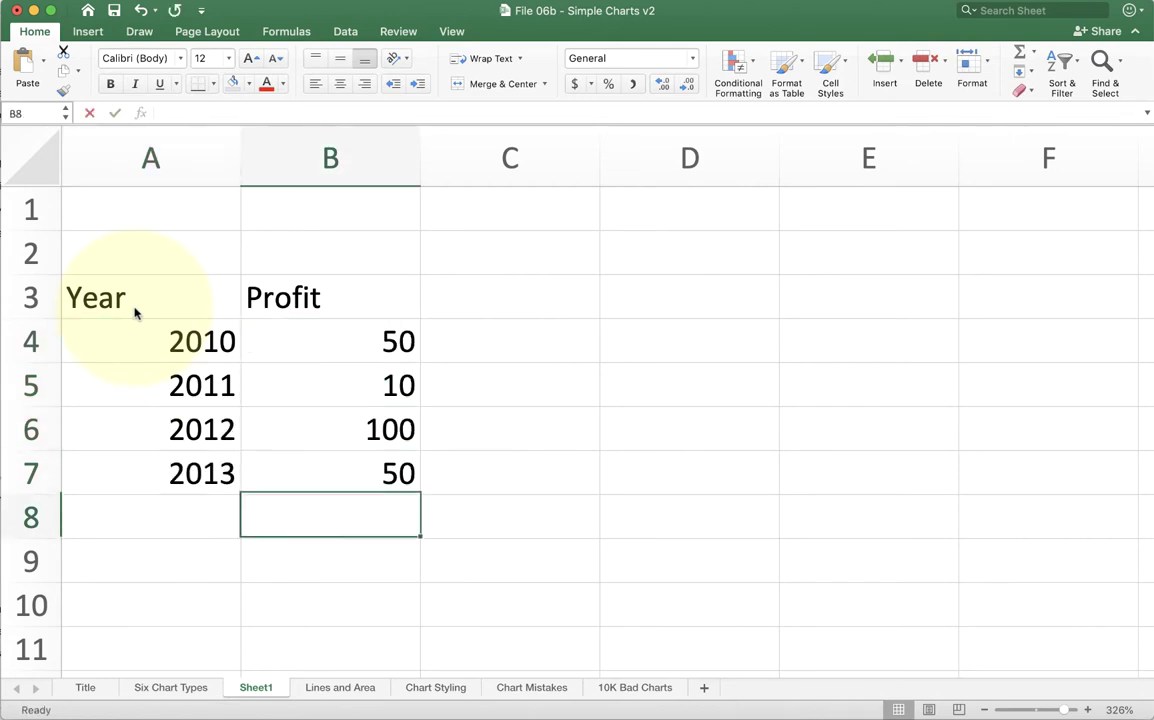
Try charting A3:B7 with the Year heading included as a 2-D clustered column chart, inspect its Year bars, and delete the chart.
{"action": "left_click", "coordinate": [153, 299]}
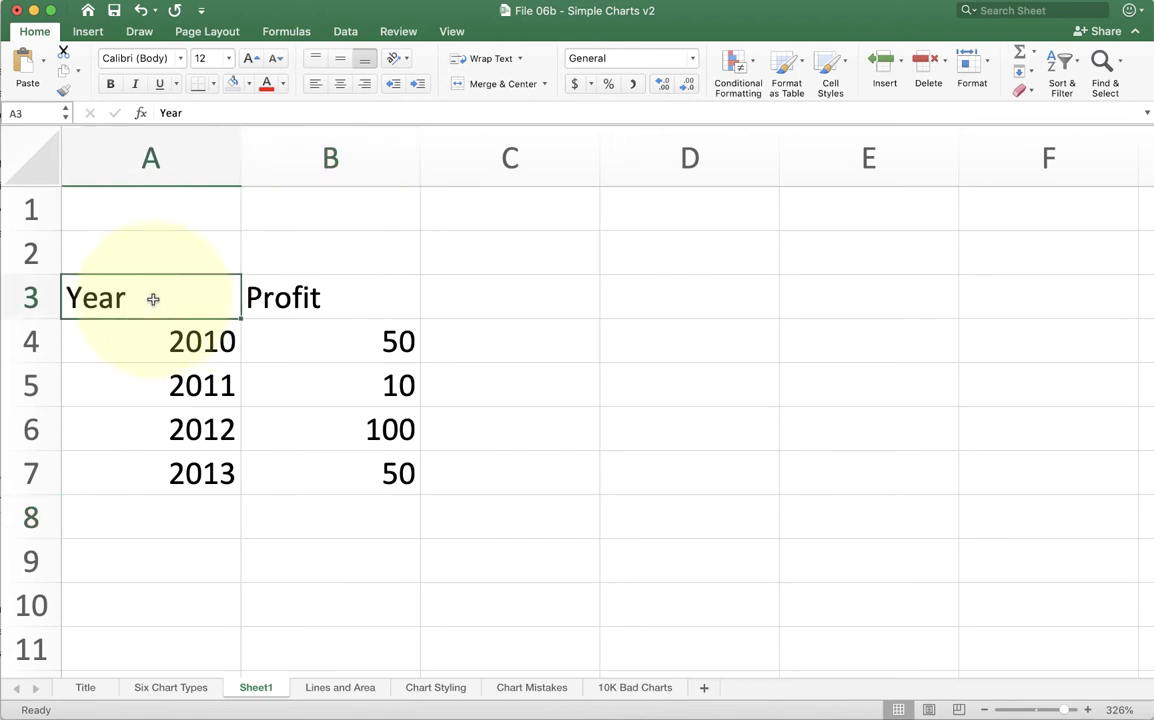
{"action": "left_click_drag", "start_coordinate": [376, 350], "coordinate": [385, 477]}
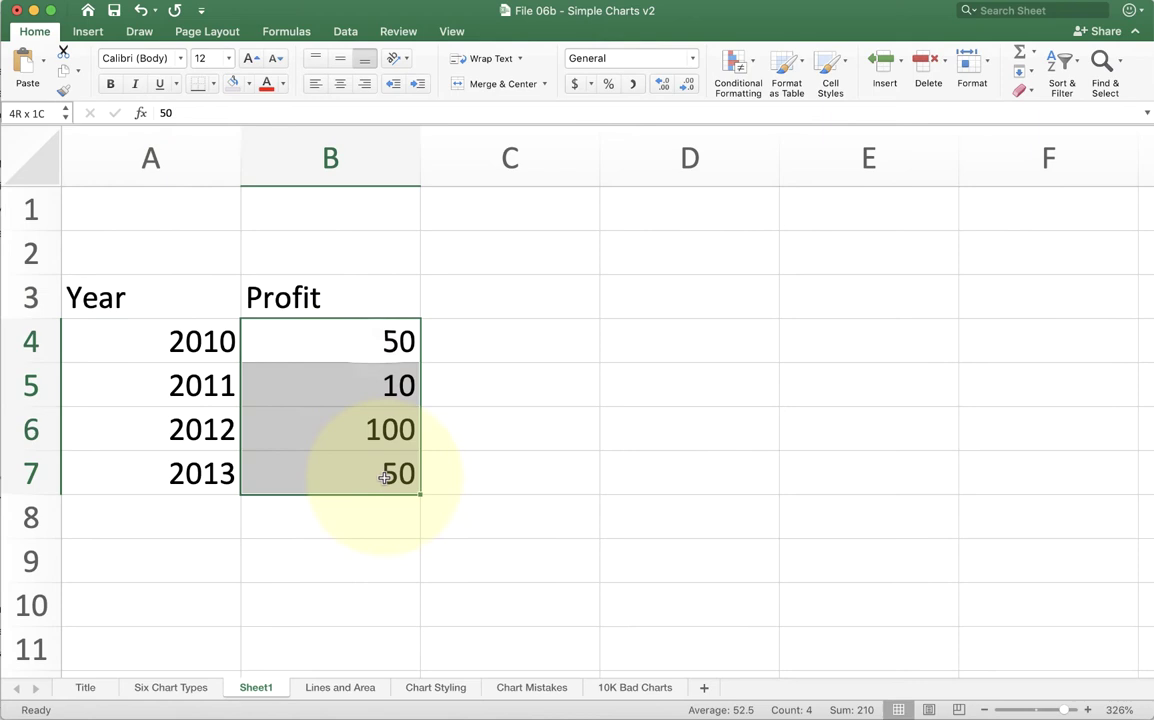
{"action": "left_click_drag", "start_coordinate": [160, 340], "coordinate": [172, 484]}
{"action": "left_click_drag", "start_coordinate": [225, 298], "coordinate": [355, 489]}
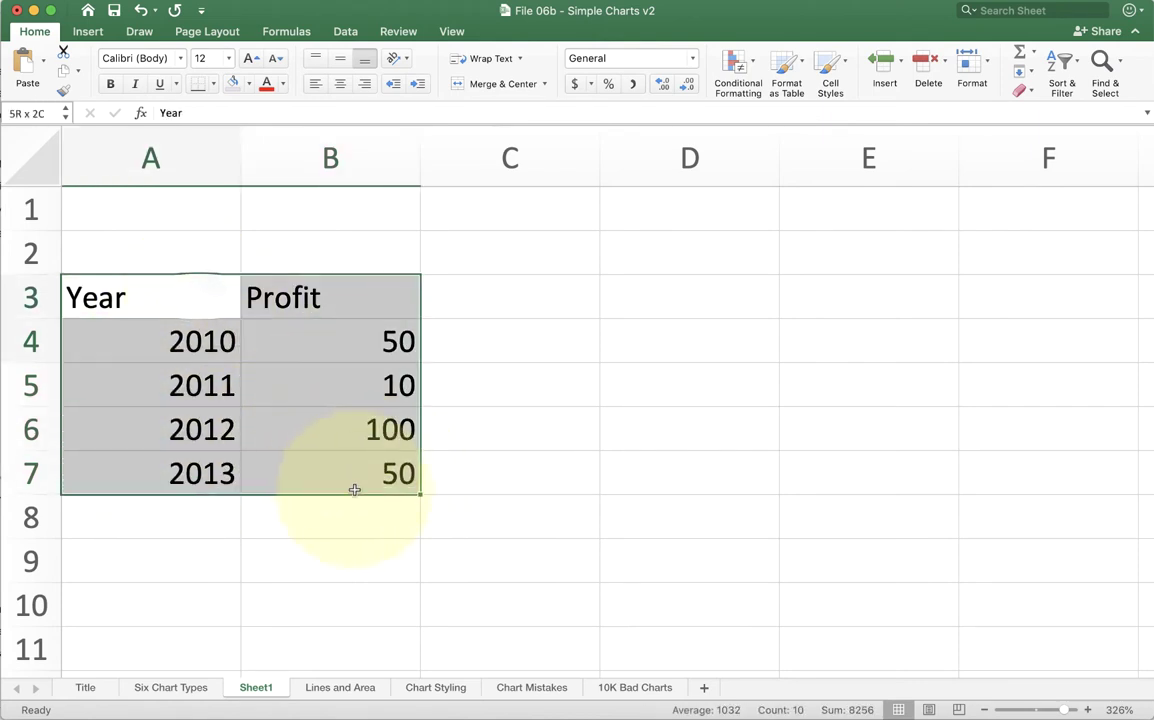
{"action": "left_click", "coordinate": [88, 31]}
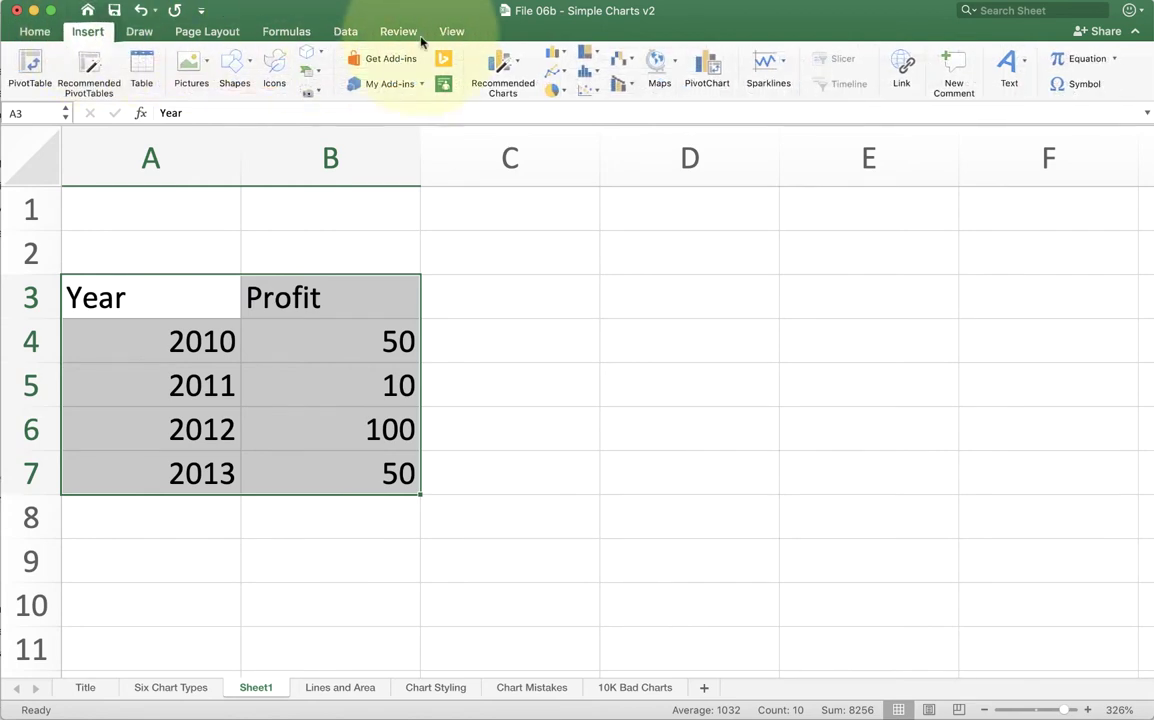
{"action": "left_click", "coordinate": [563, 58]}
{"action": "left_click", "coordinate": [582, 132]}
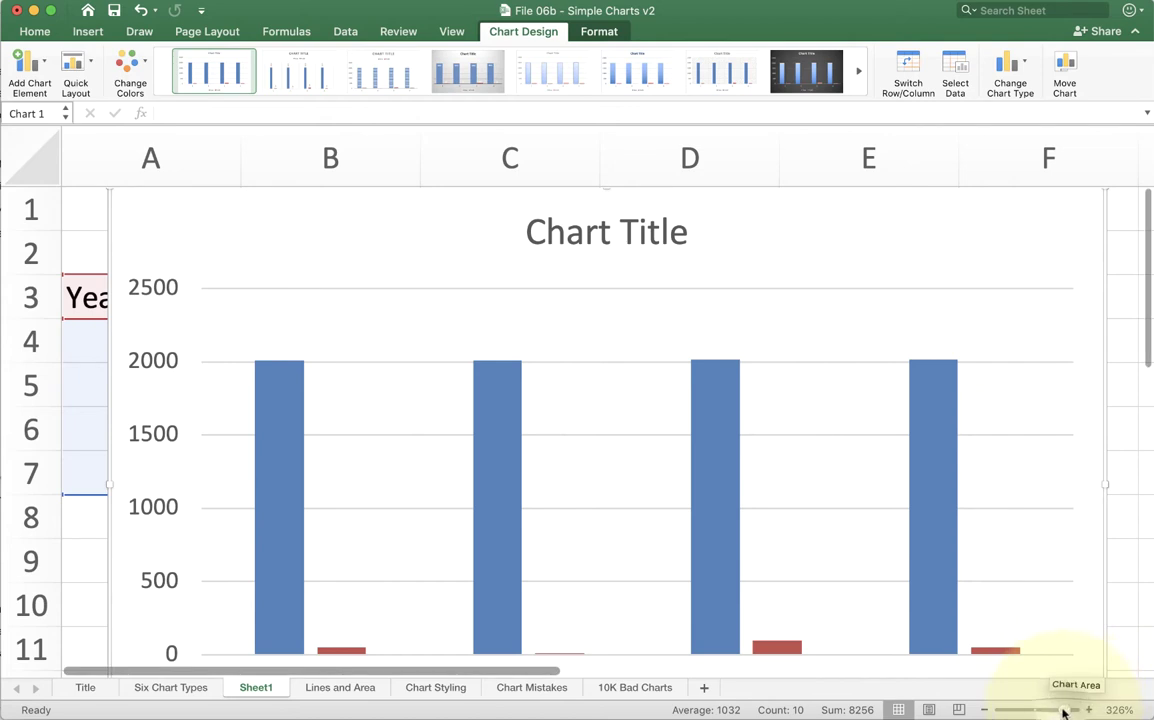
{"action": "left_click_drag", "start_coordinate": [1064, 712], "coordinate": [1056, 712]}
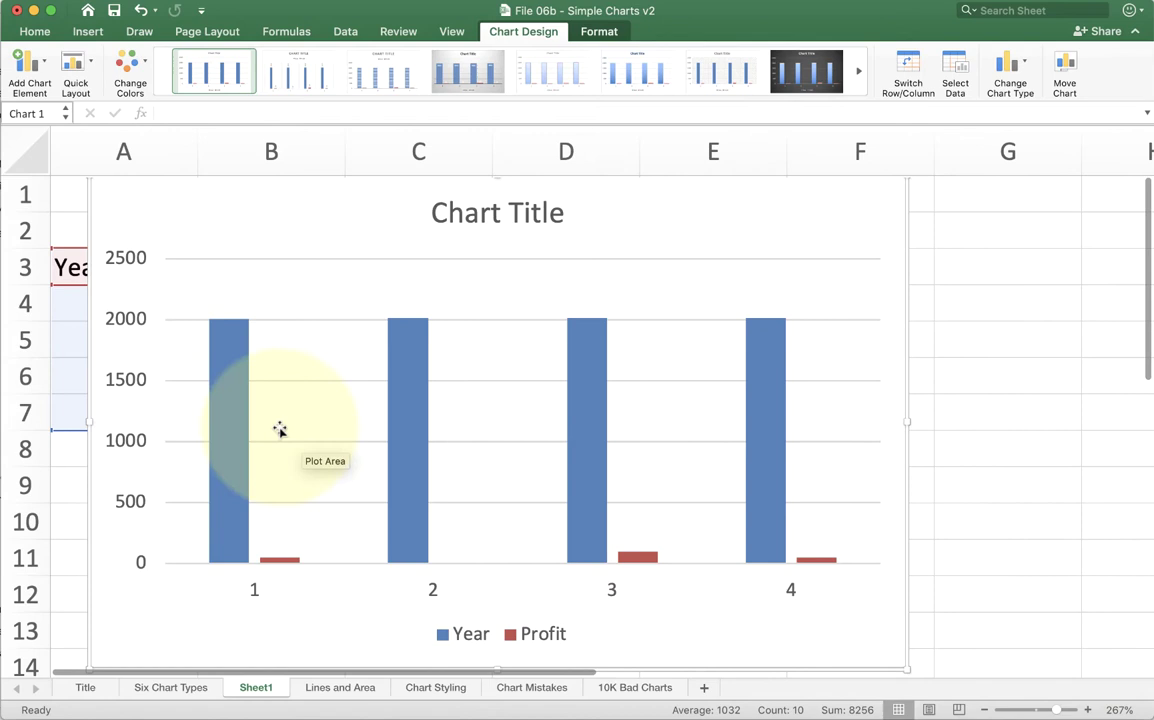
{"action": "mouse_move", "coordinate": [214, 327]}
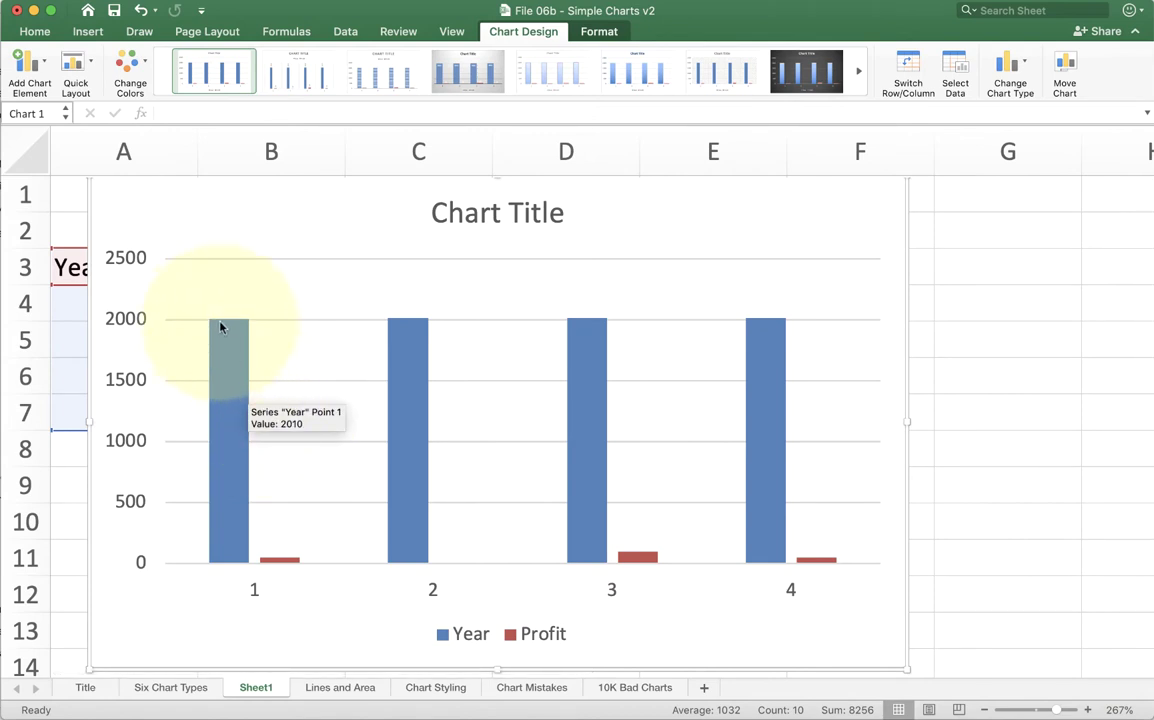
{"action": "mouse_move", "coordinate": [562, 360]}
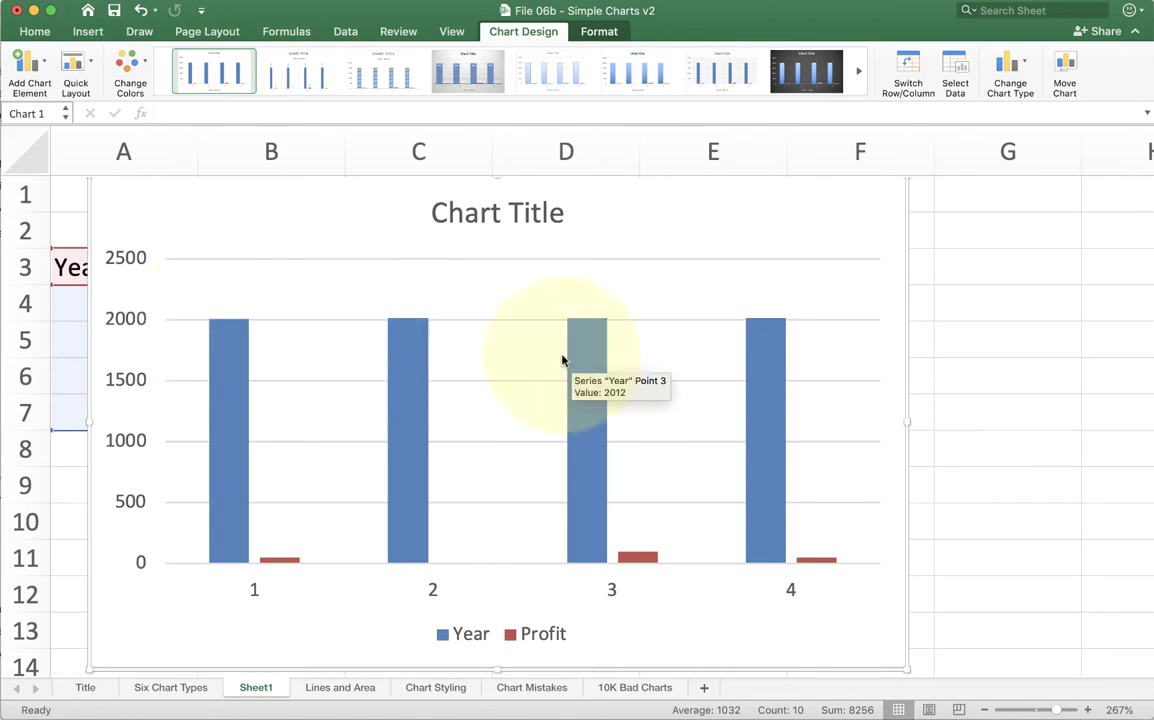
{"action": "mouse_move", "coordinate": [753, 377]}
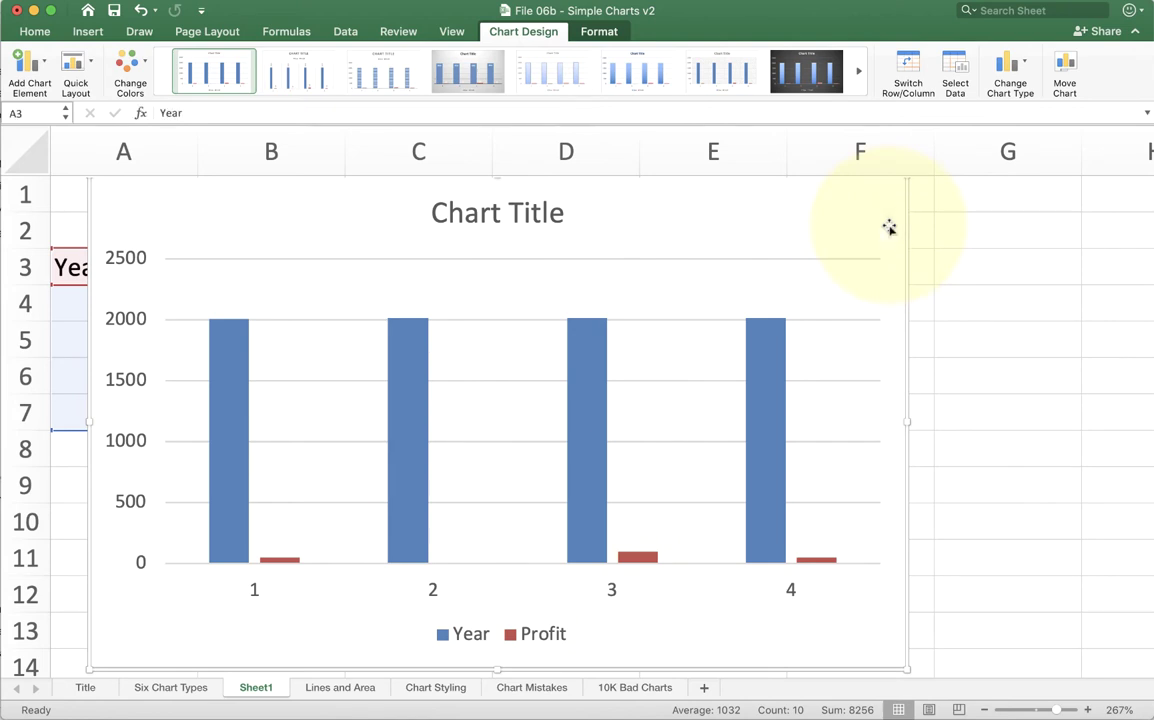
{"action": "key", "text": "Delete"}
Clear the Year heading from corner cell A3 and check the year and profit ranges below the headings.
{"action": "left_click", "coordinate": [92, 264]}
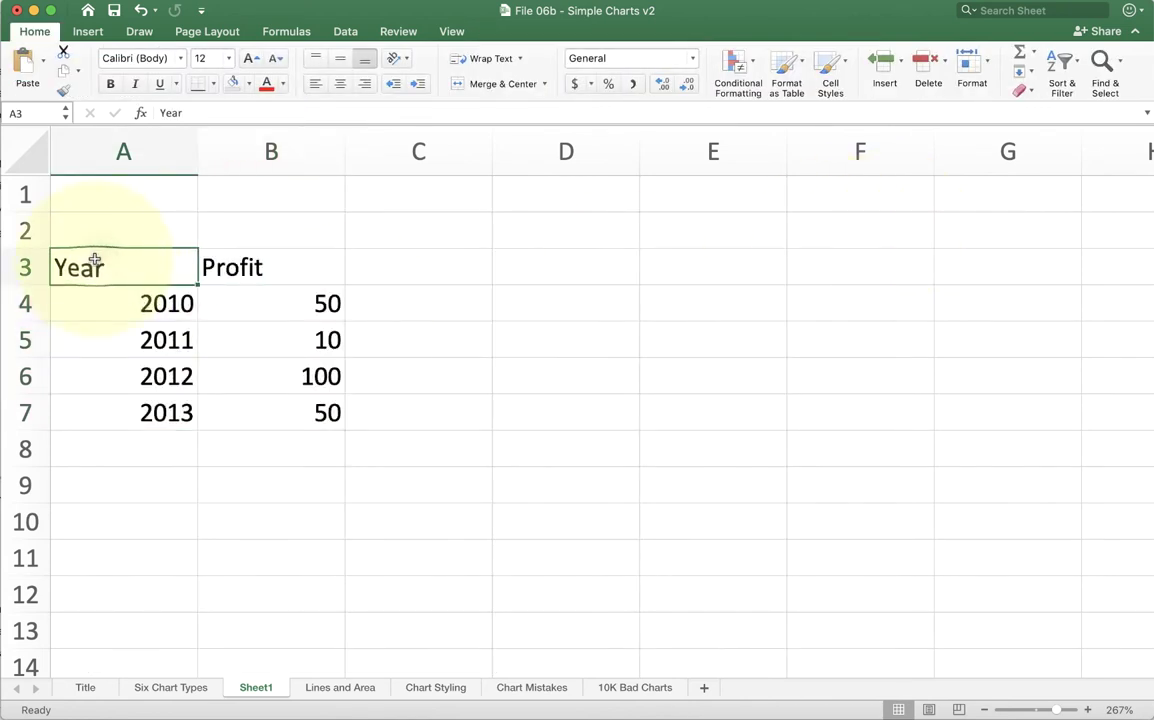
{"action": "key", "text": "Delete"}
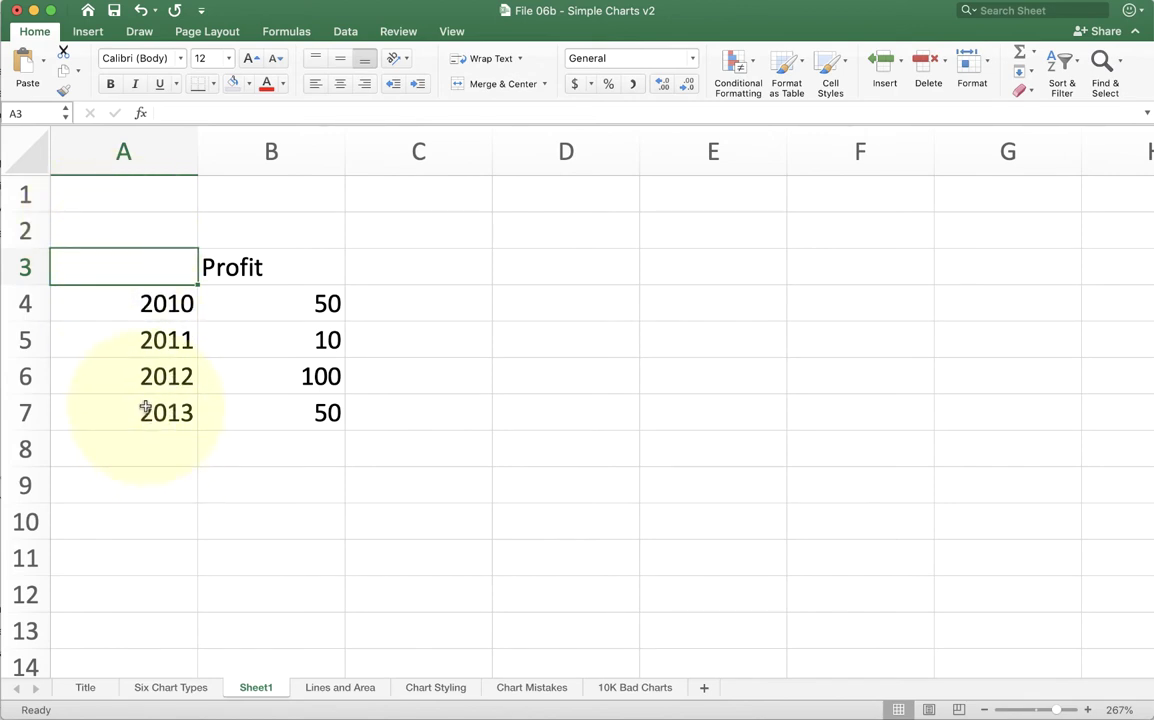
{"action": "left_click", "coordinate": [135, 299]}
{"action": "left_click_drag", "start_coordinate": [135, 299], "coordinate": [129, 413]}
{"action": "left_click_drag", "start_coordinate": [247, 304], "coordinate": [260, 416]}
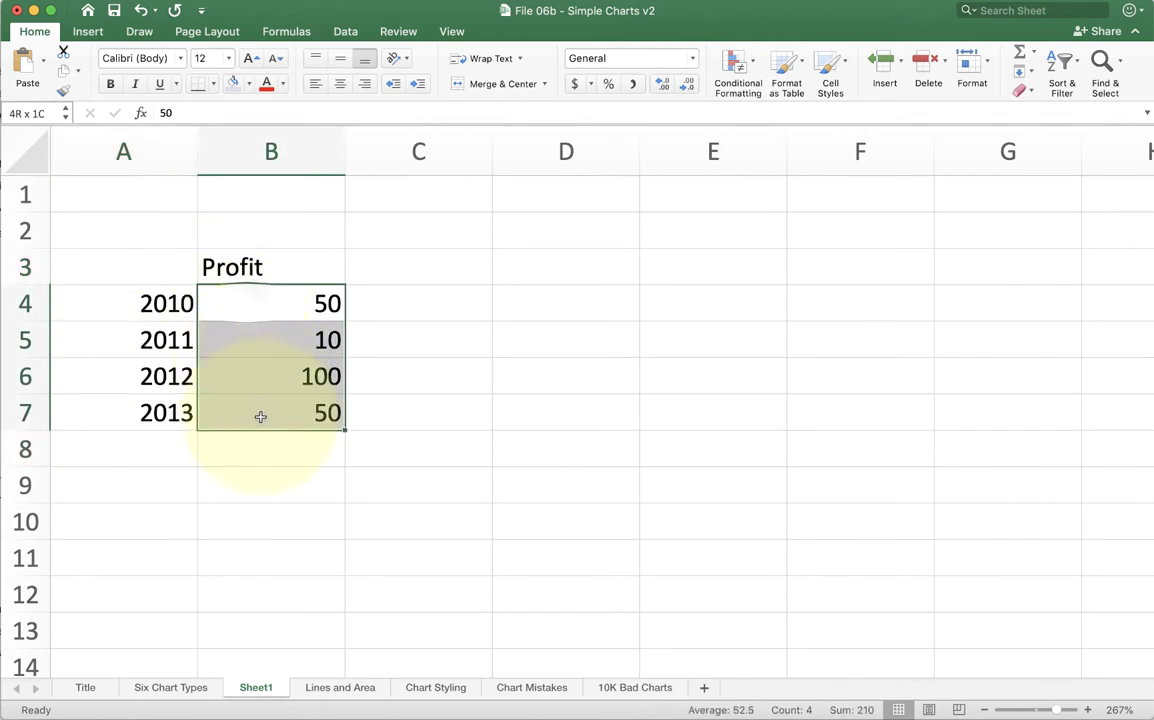
Insert a 2-D clustered column chart from A3:B7 and inspect its profit columns by year.
{"action": "left_click_drag", "start_coordinate": [160, 268], "coordinate": [254, 402]}
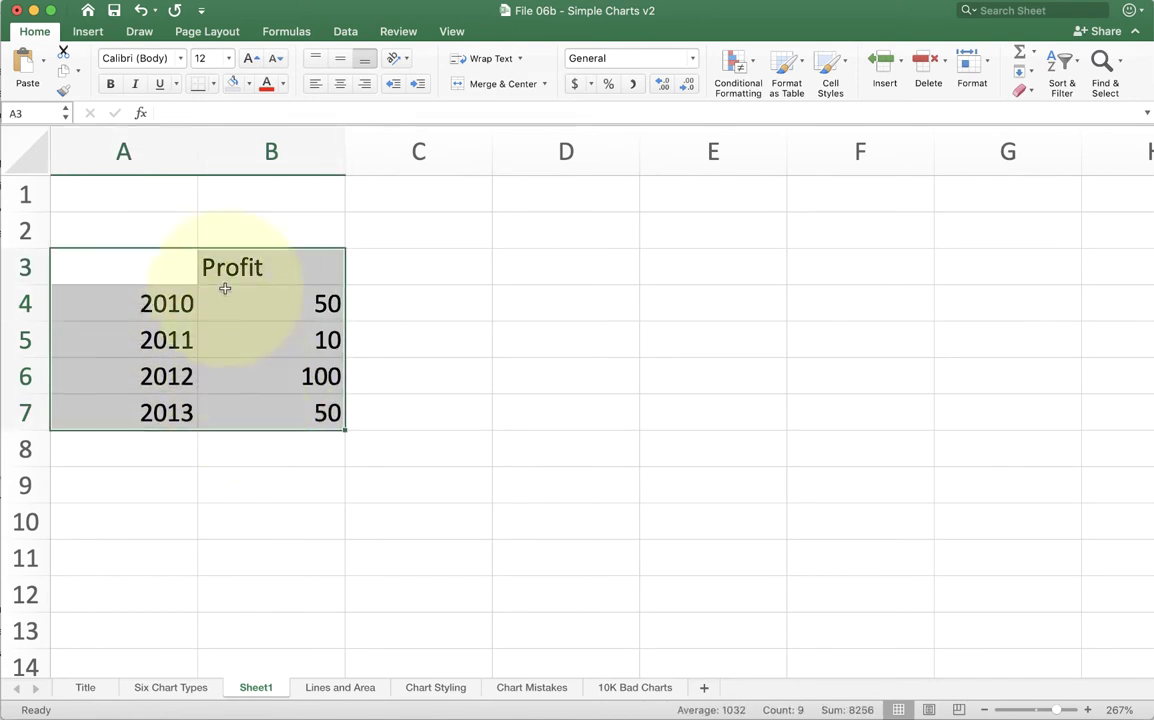
{"action": "left_click", "coordinate": [88, 31]}
{"action": "left_click", "coordinate": [551, 55]}
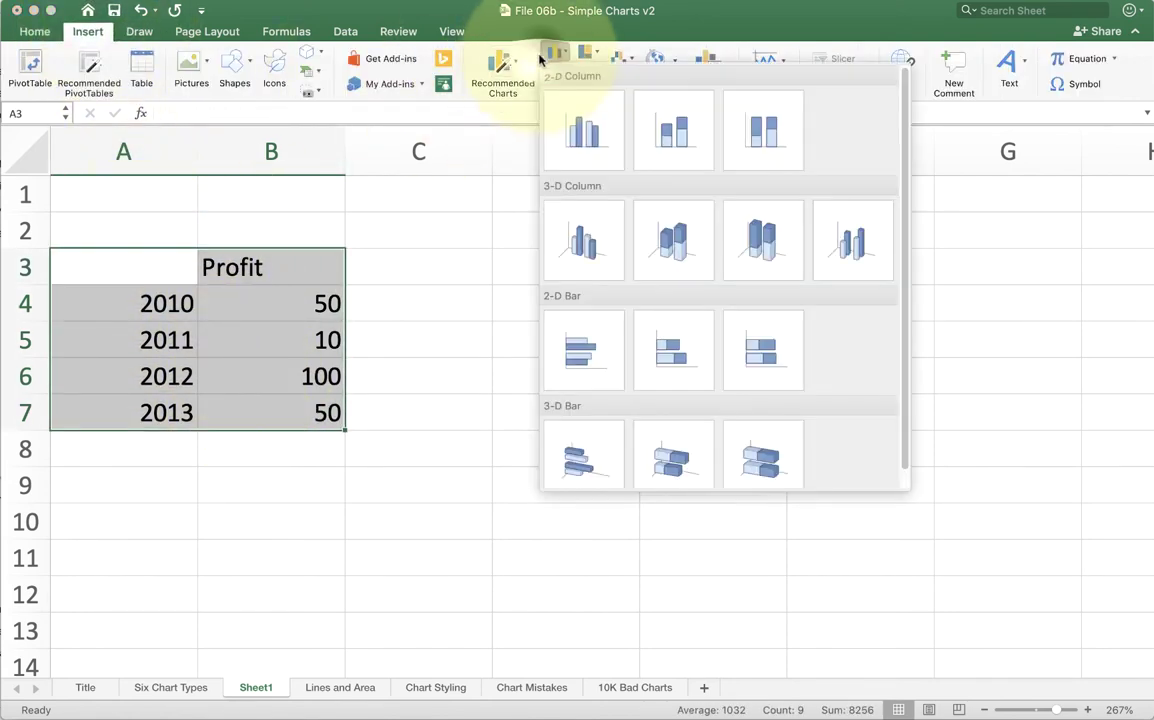
{"action": "left_click", "coordinate": [590, 123]}
{"action": "mouse_move", "coordinate": [722, 402]}
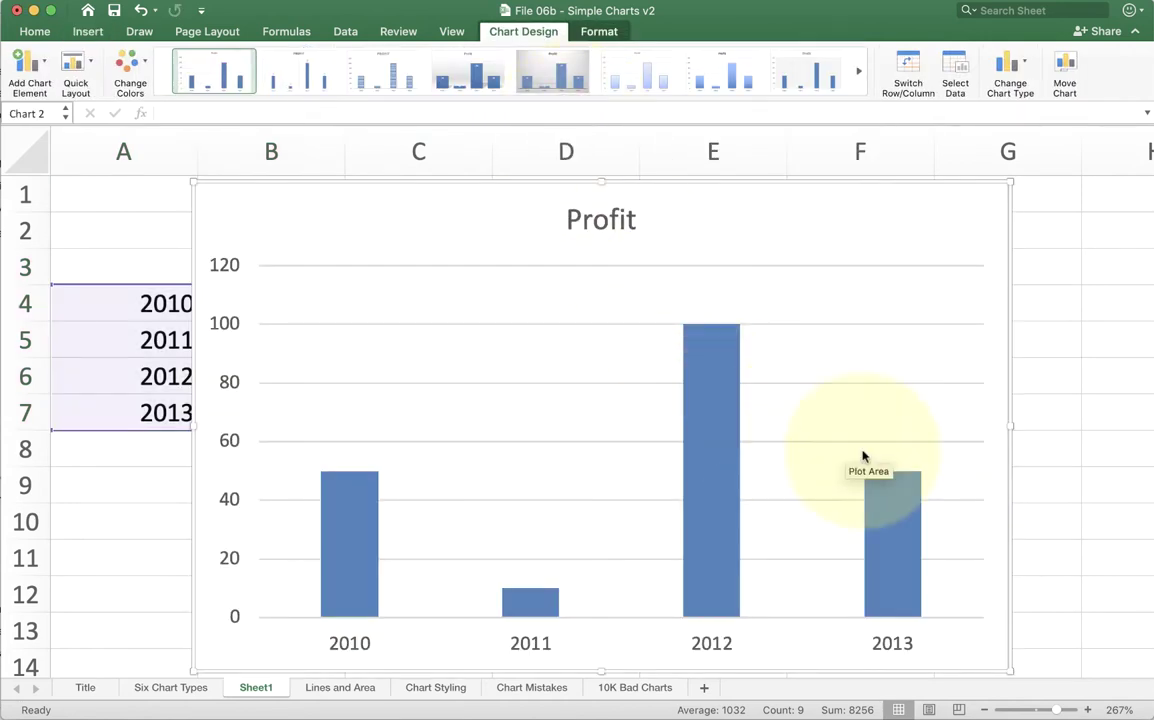
{"action": "scroll", "coordinate": [928, 480], "scroll_direction": "down", "scroll_amount": 1}
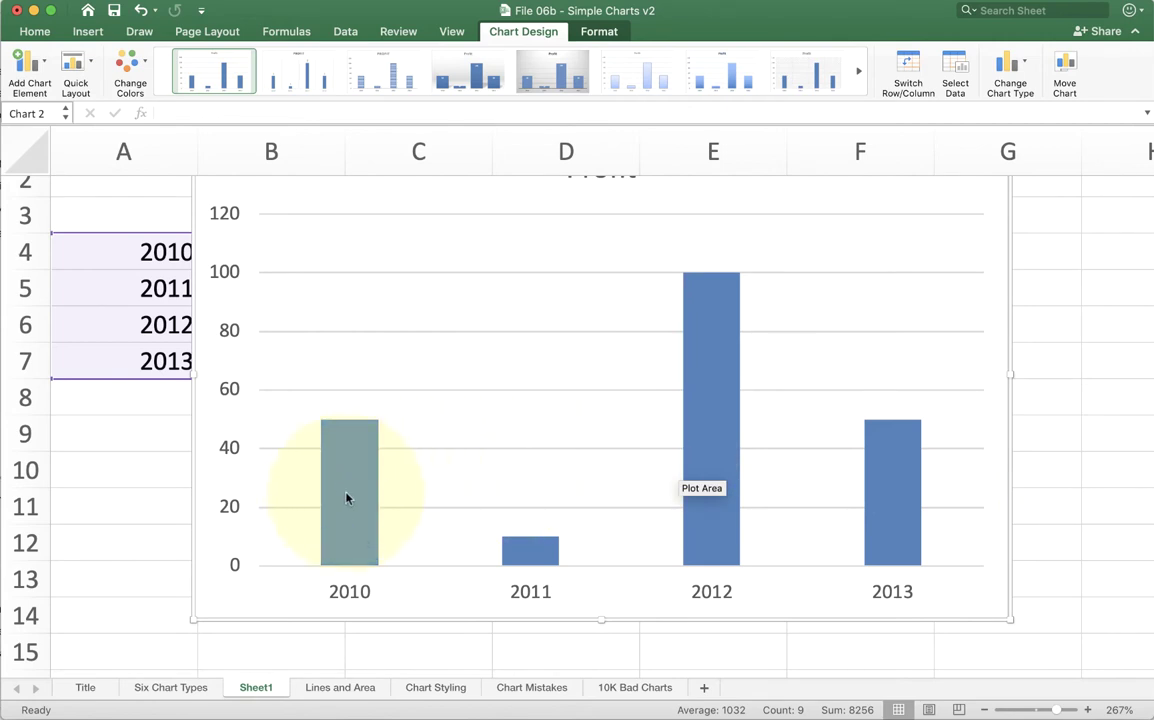
{"action": "scroll", "coordinate": [348, 500], "scroll_direction": "down", "scroll_amount": 1}
{"action": "mouse_move", "coordinate": [353, 535]}
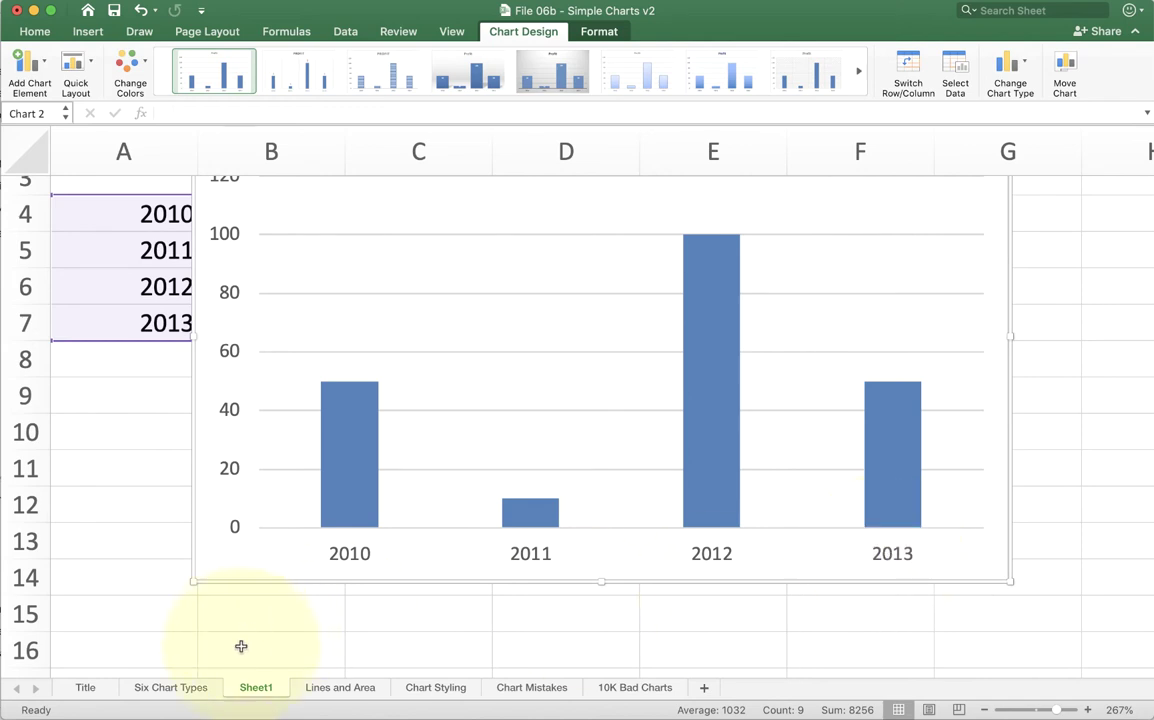
Permanently delete the Sheet1 worksheet containing the year and profit chart.
{"action": "right_click", "coordinate": [252, 688]}
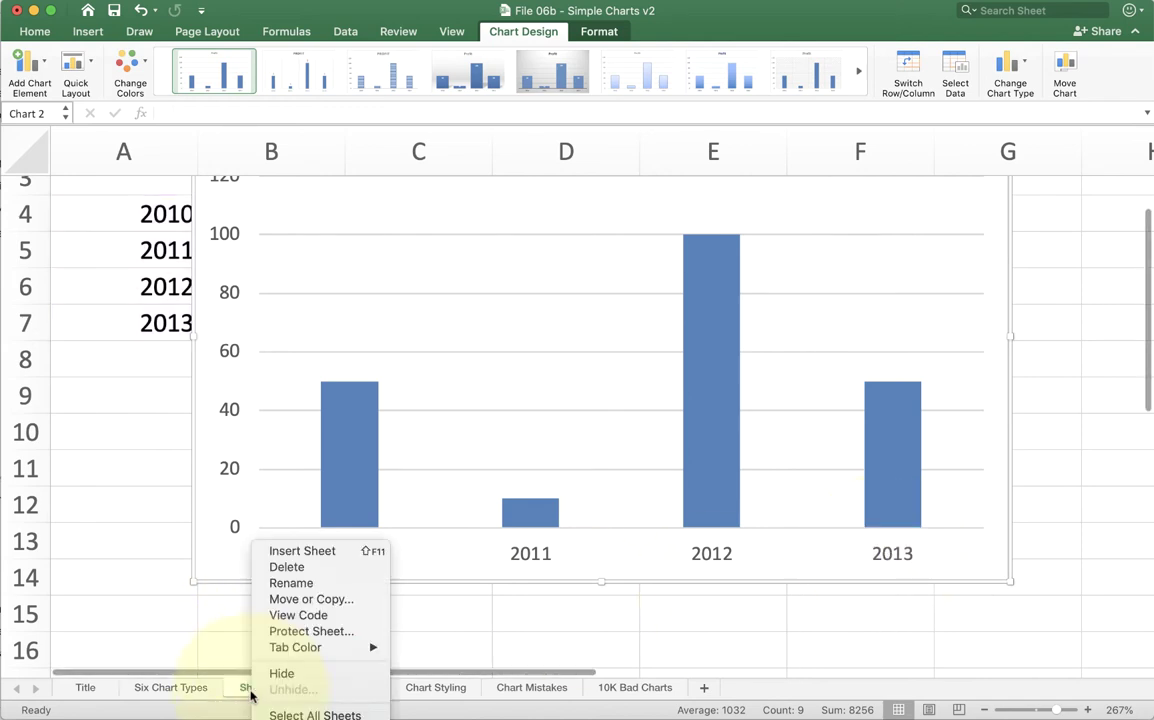
{"action": "left_click", "coordinate": [283, 567]}
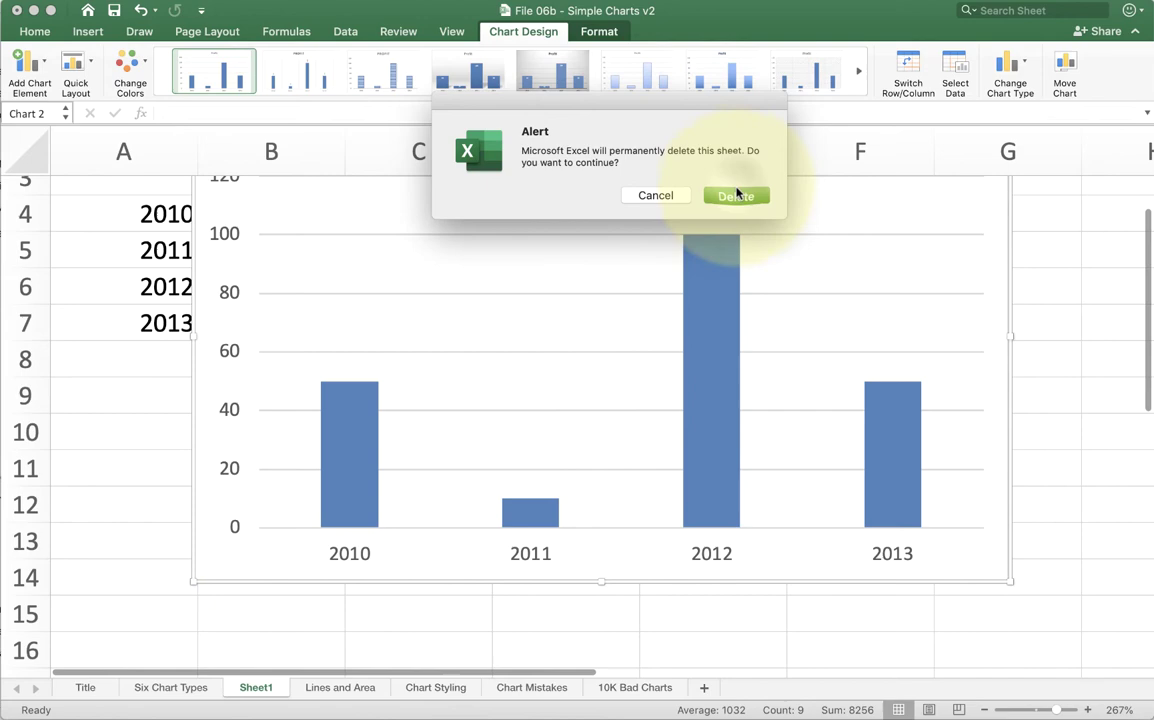
{"action": "left_click", "coordinate": [736, 194]}
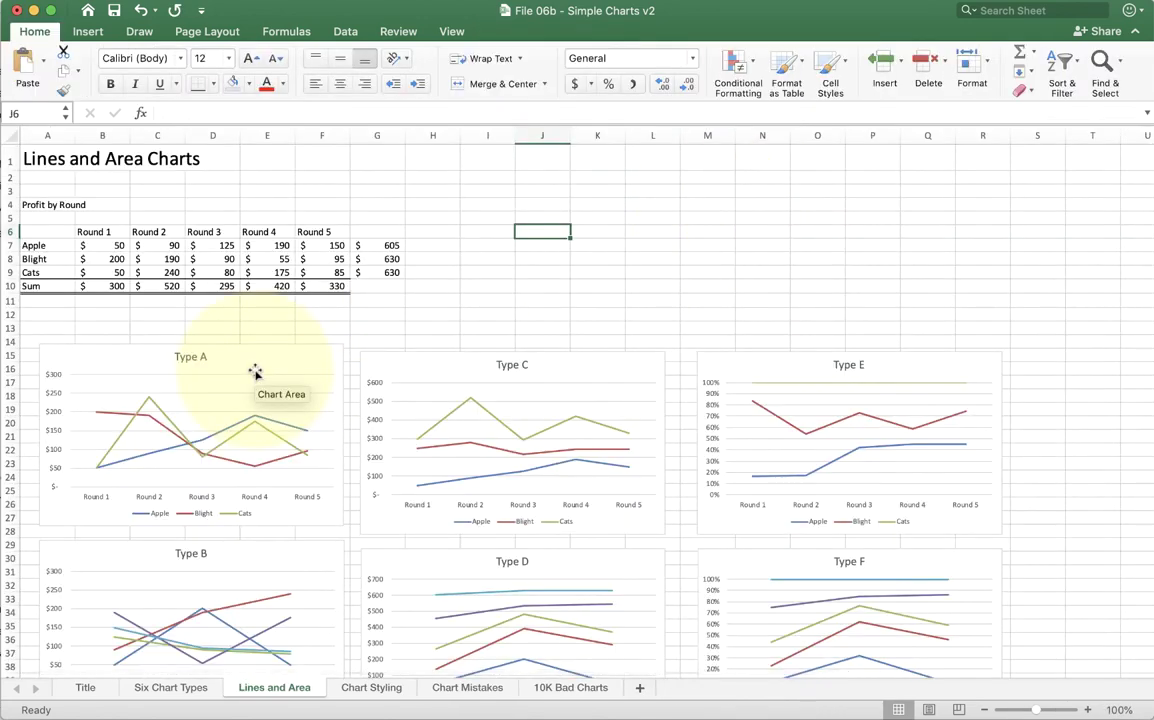
On the Six Chart Types sheet, select the profit table A6:F9 and review the available 2-D column chart types without inserting one.
{"action": "left_click", "coordinate": [140, 687]}
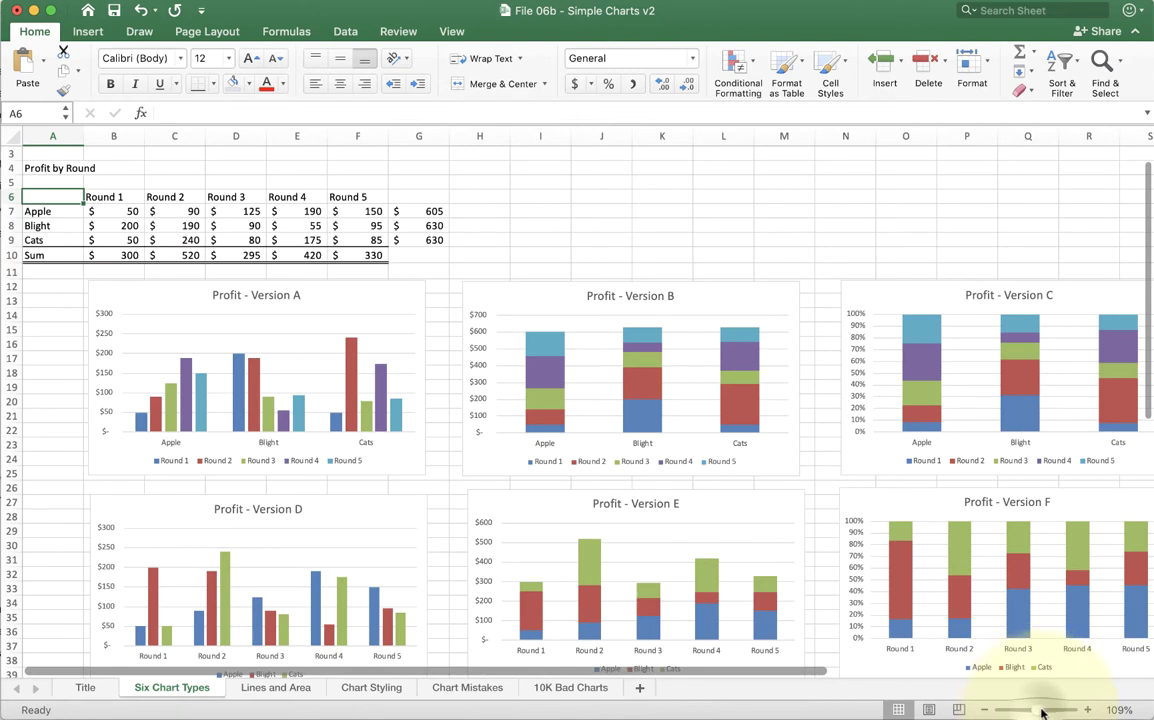
{"action": "left_click_drag", "start_coordinate": [1040, 710], "coordinate": [1052, 710]}
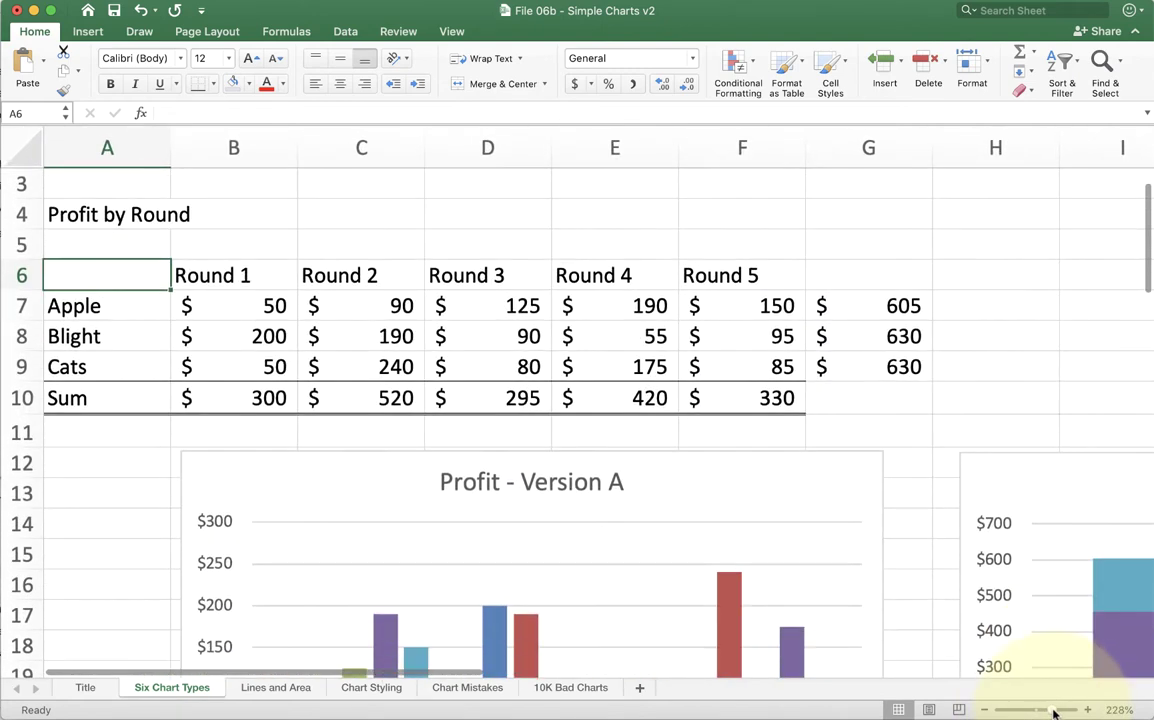
{"action": "left_click", "coordinate": [100, 267]}
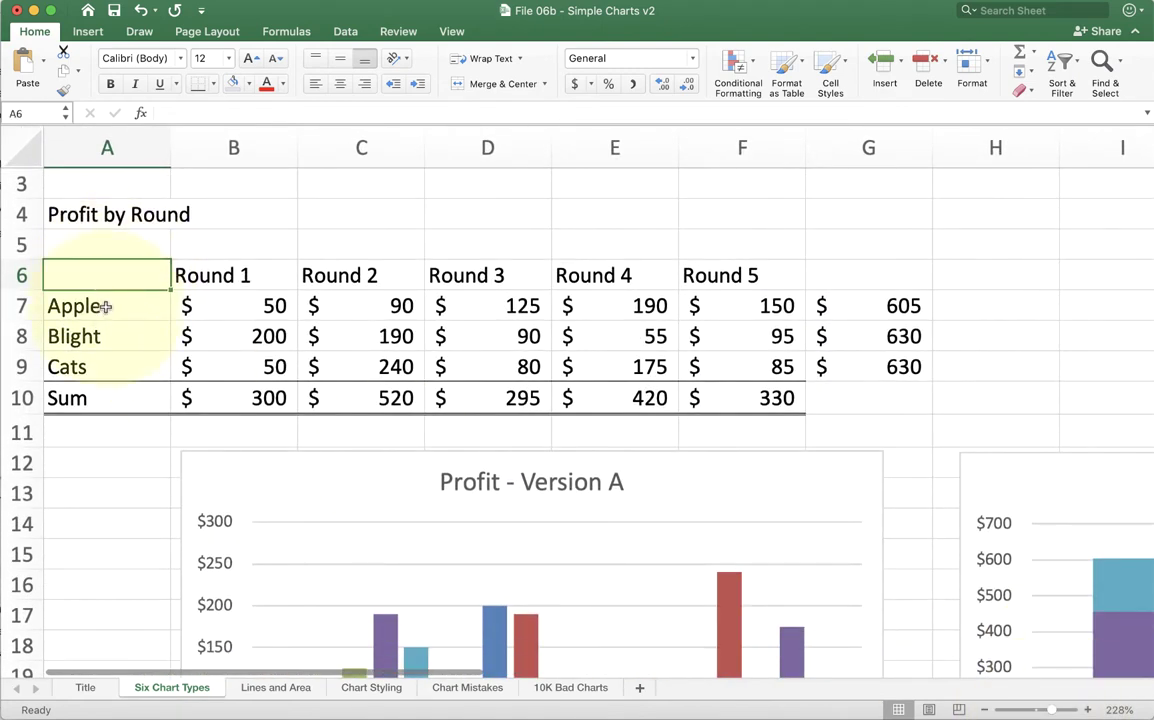
{"action": "left_click_drag", "start_coordinate": [106, 307], "coordinate": [113, 355]}
{"action": "left_click_drag", "start_coordinate": [129, 265], "coordinate": [737, 374]}
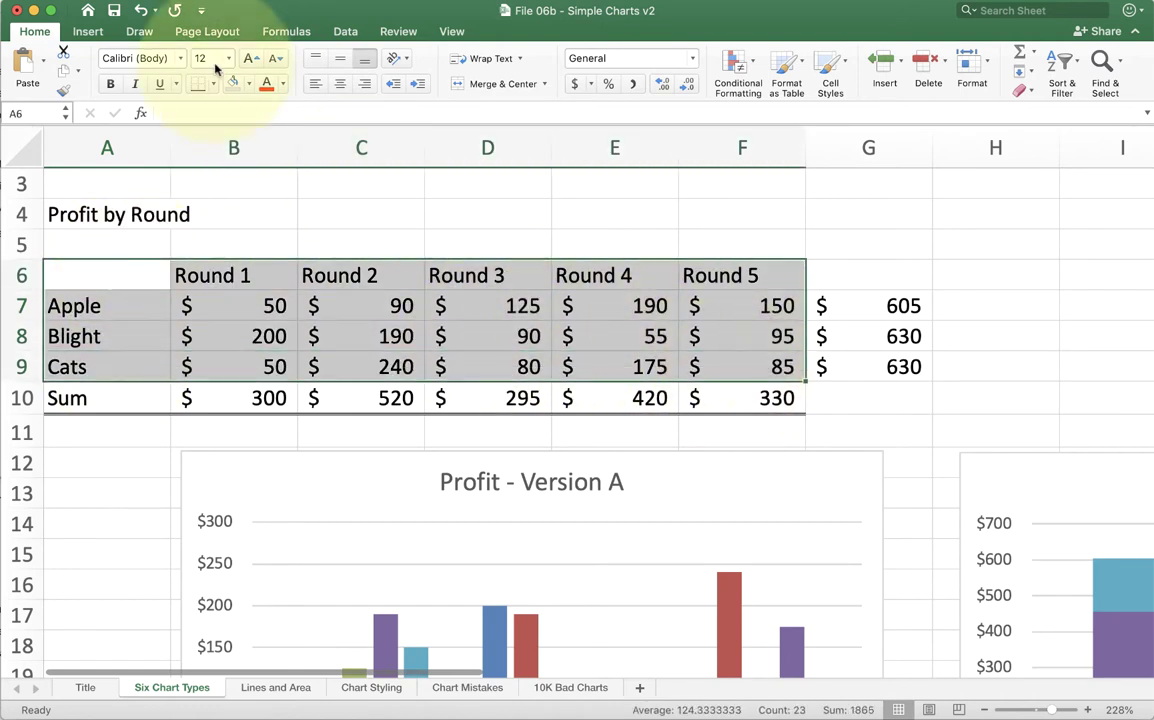
{"action": "left_click", "coordinate": [88, 31]}
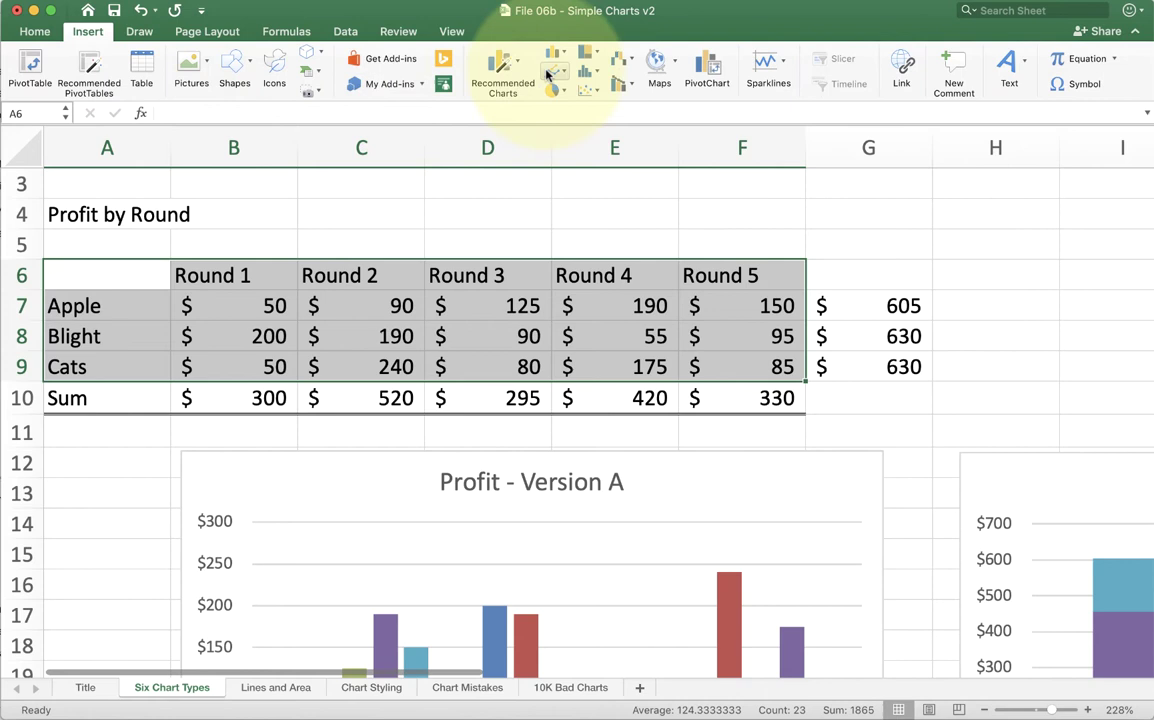
{"action": "left_click", "coordinate": [497, 63]}
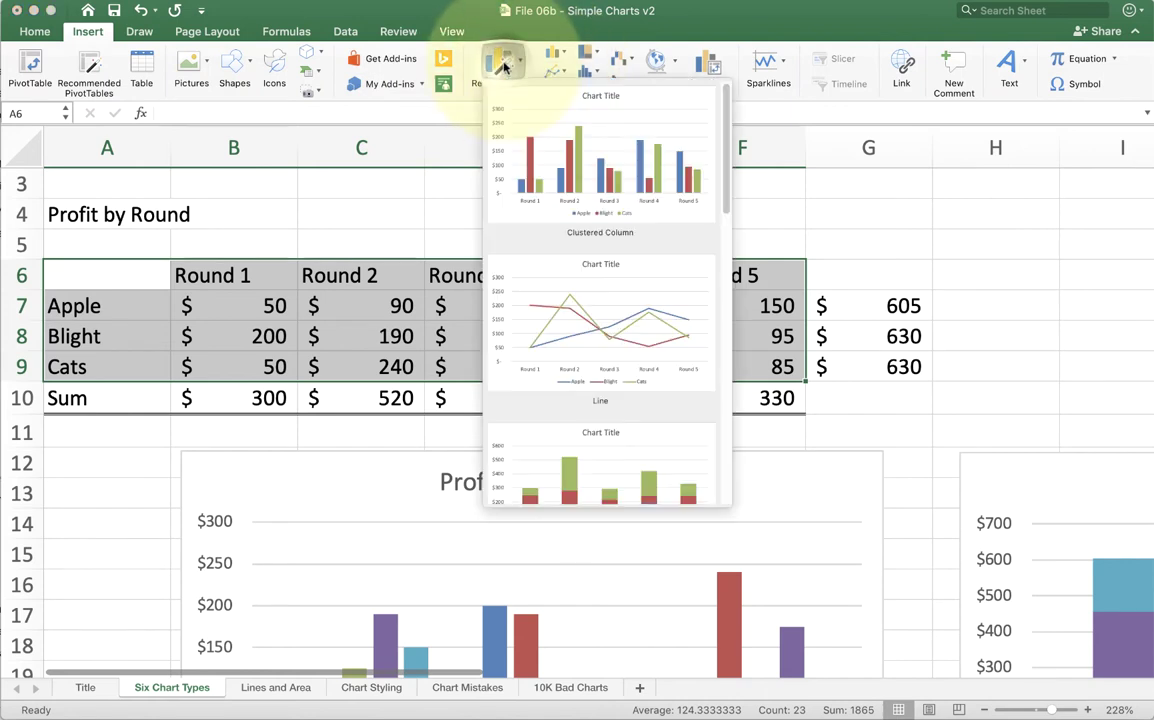
{"action": "left_click", "coordinate": [560, 52]}
{"action": "left_click", "coordinate": [561, 54]}
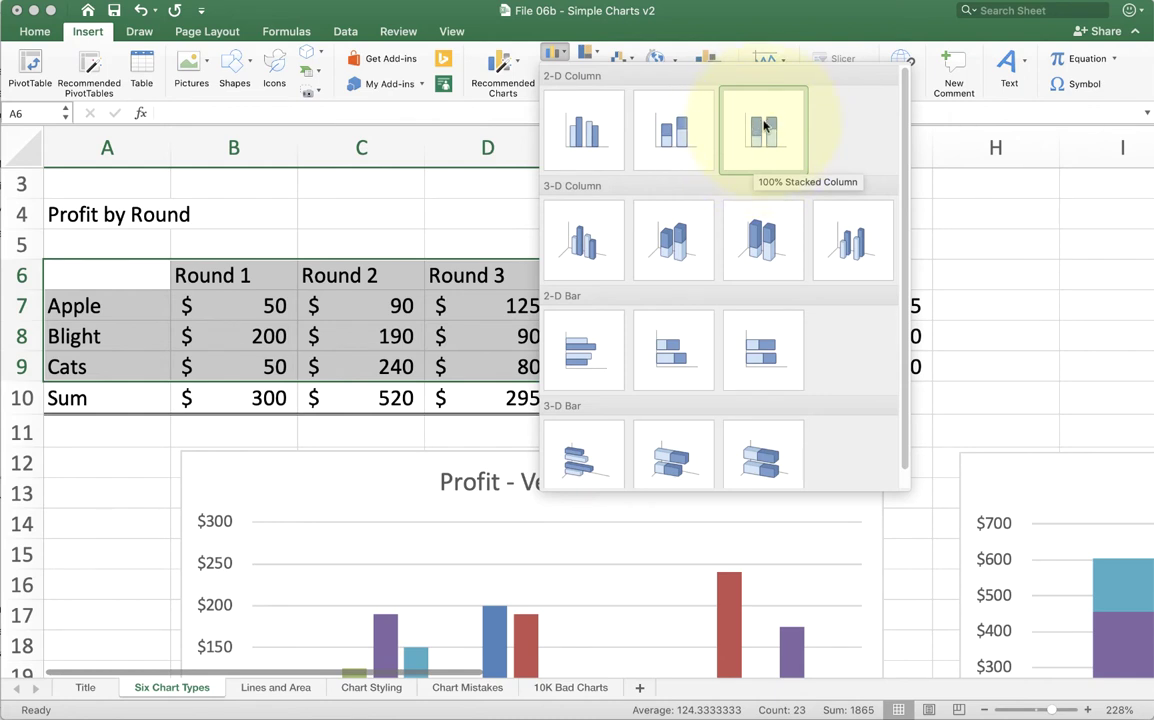
{"action": "left_click", "coordinate": [121, 500]}
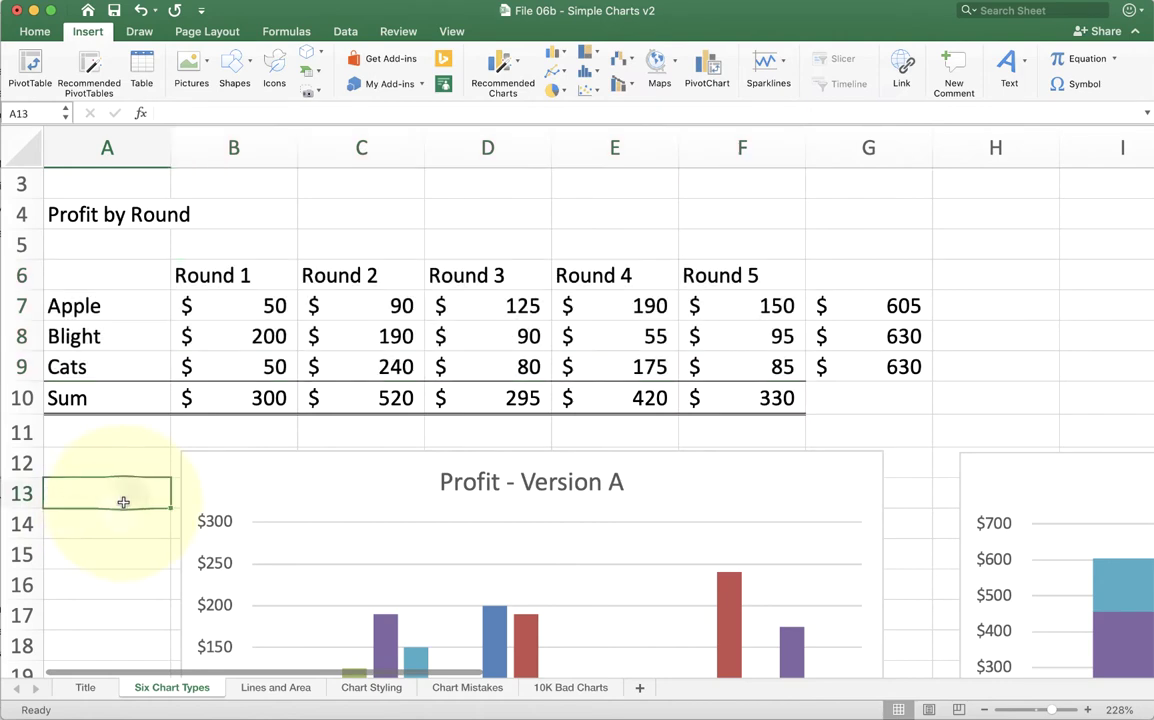
Compare the Profit - Version A chart grouped by Apple, Blight and Cats with the Profit - Version D chart grouped by round.
{"action": "scroll", "coordinate": [123, 502], "scroll_direction": "down", "scroll_amount": 10}
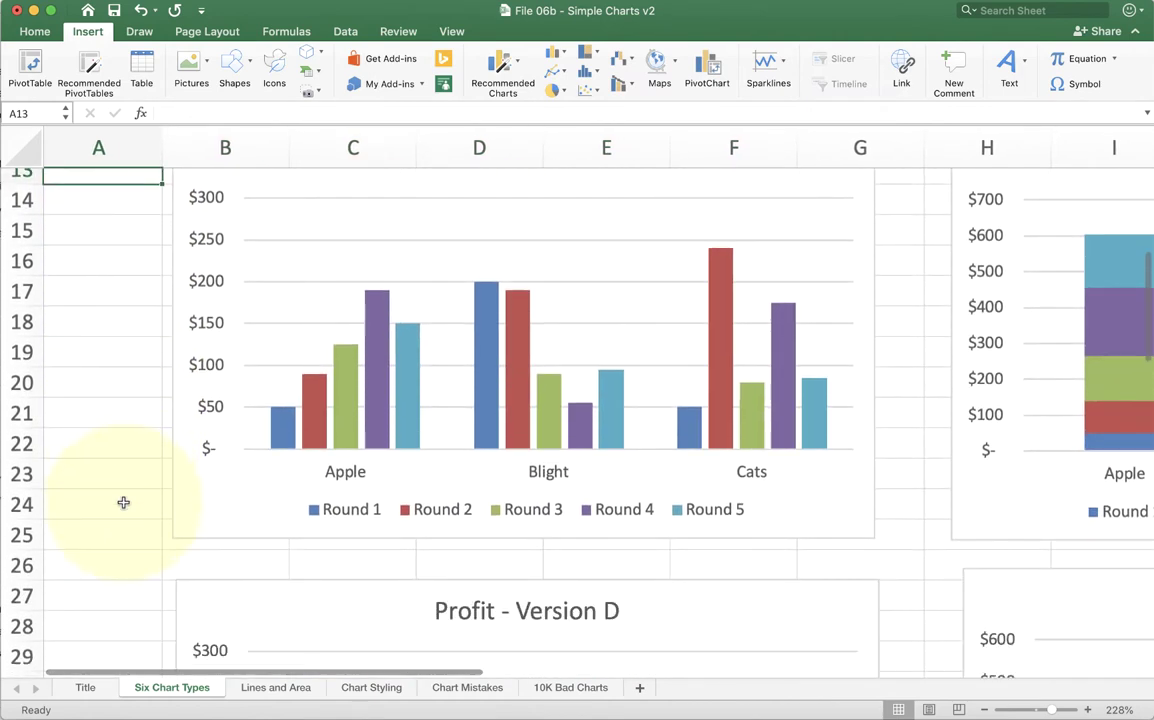
{"action": "scroll", "coordinate": [123, 502], "scroll_direction": "up", "scroll_amount": 2}
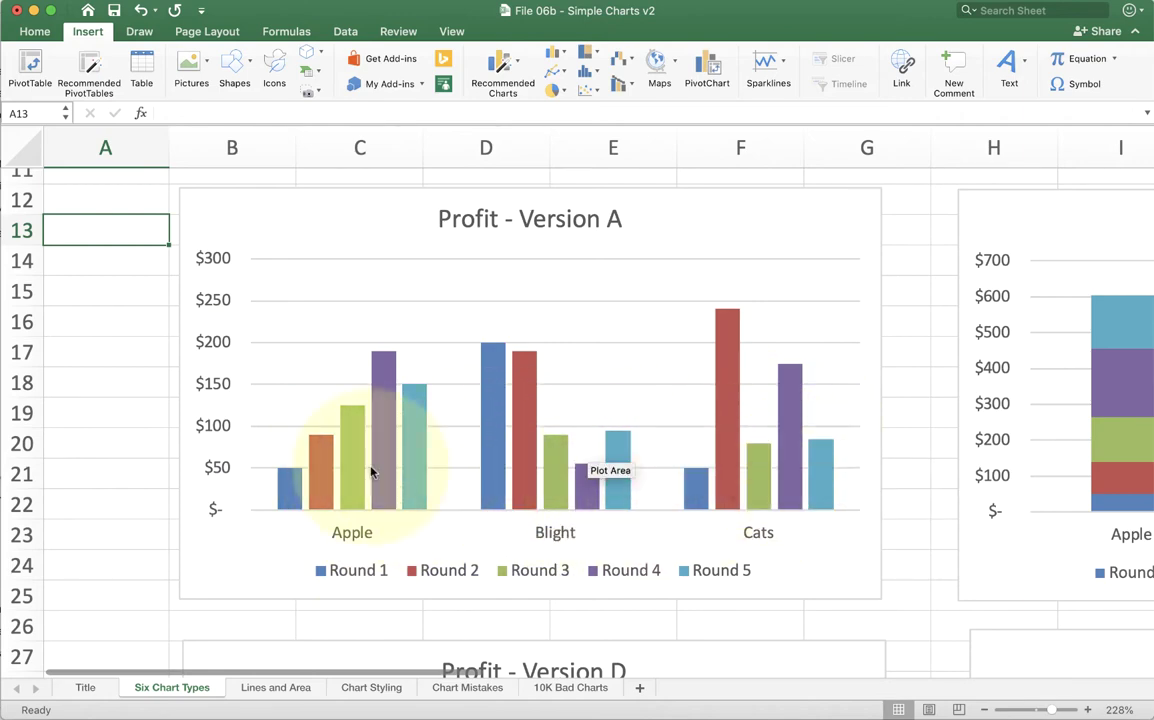
{"action": "left_click", "coordinate": [112, 385]}
{"action": "left_click", "coordinate": [118, 425]}
{"action": "scroll", "coordinate": [119, 426], "scroll_direction": "down", "scroll_amount": 4}
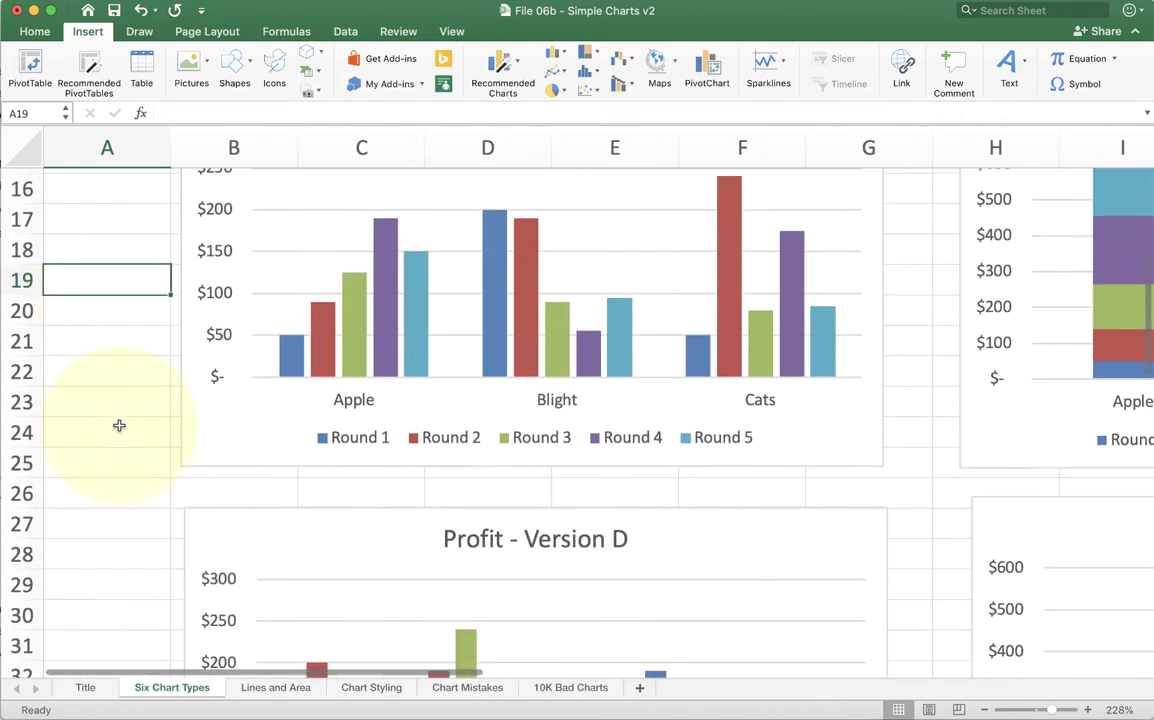
{"action": "scroll", "coordinate": [119, 426], "scroll_direction": "down", "scroll_amount": 5}
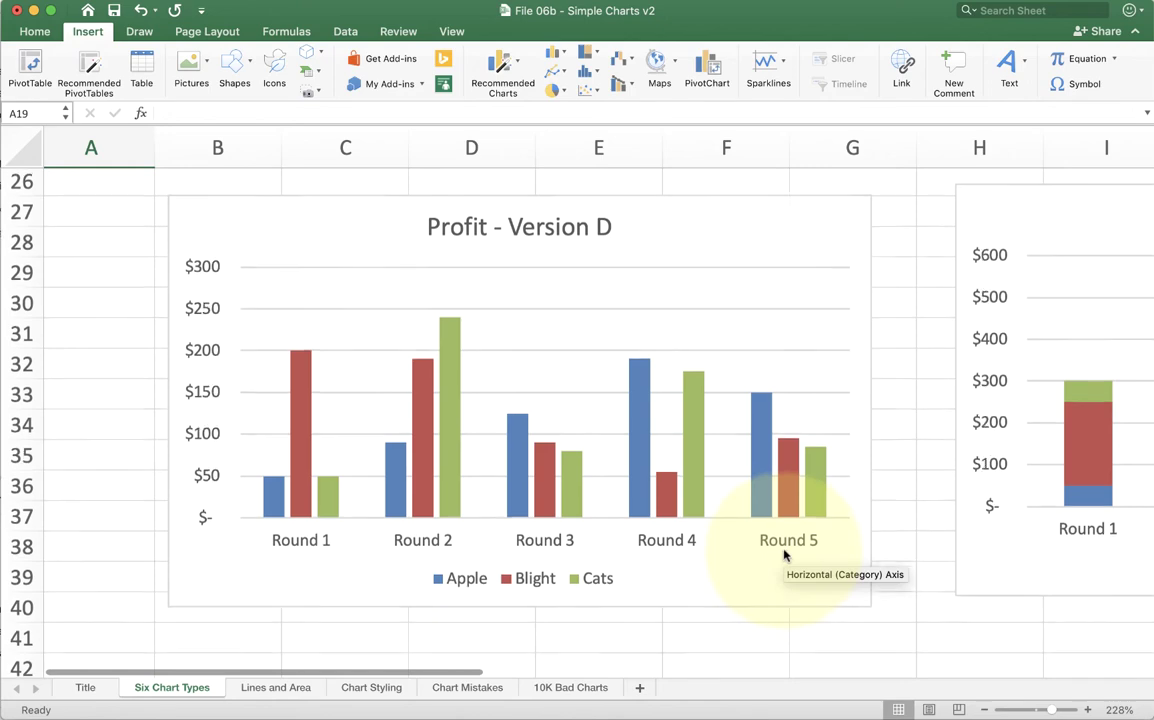
{"action": "scroll", "coordinate": [784, 556], "scroll_direction": "up", "scroll_amount": 10}
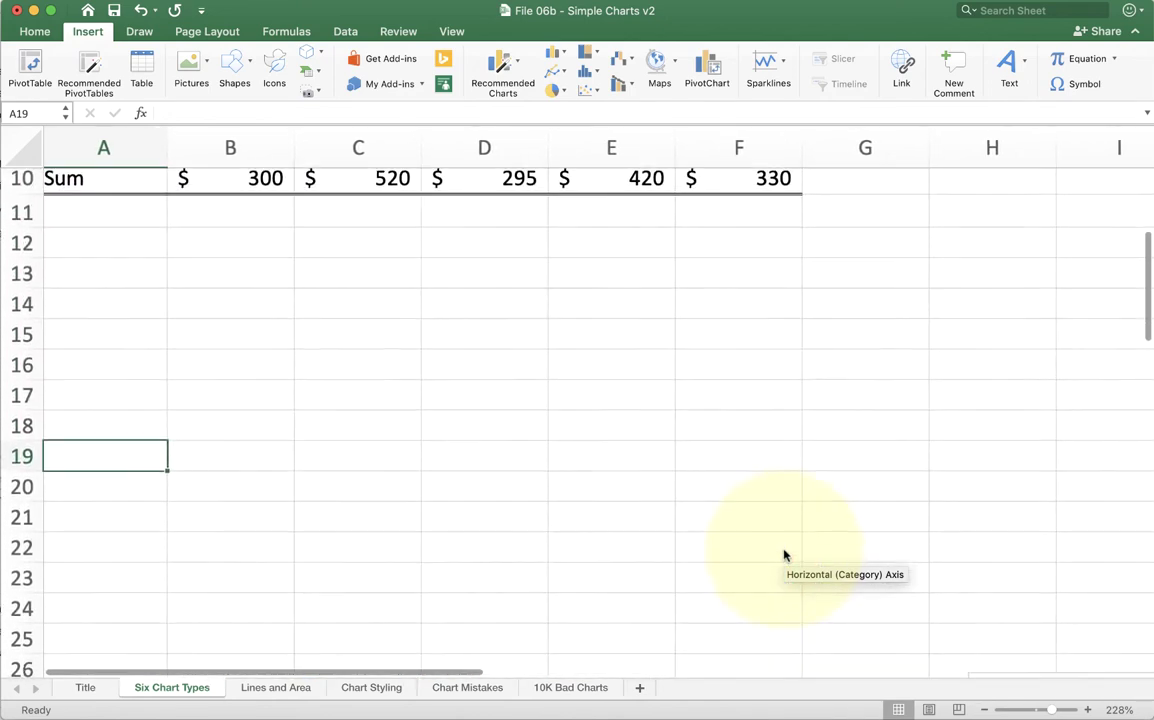
{"action": "left_click", "coordinate": [906, 479]}
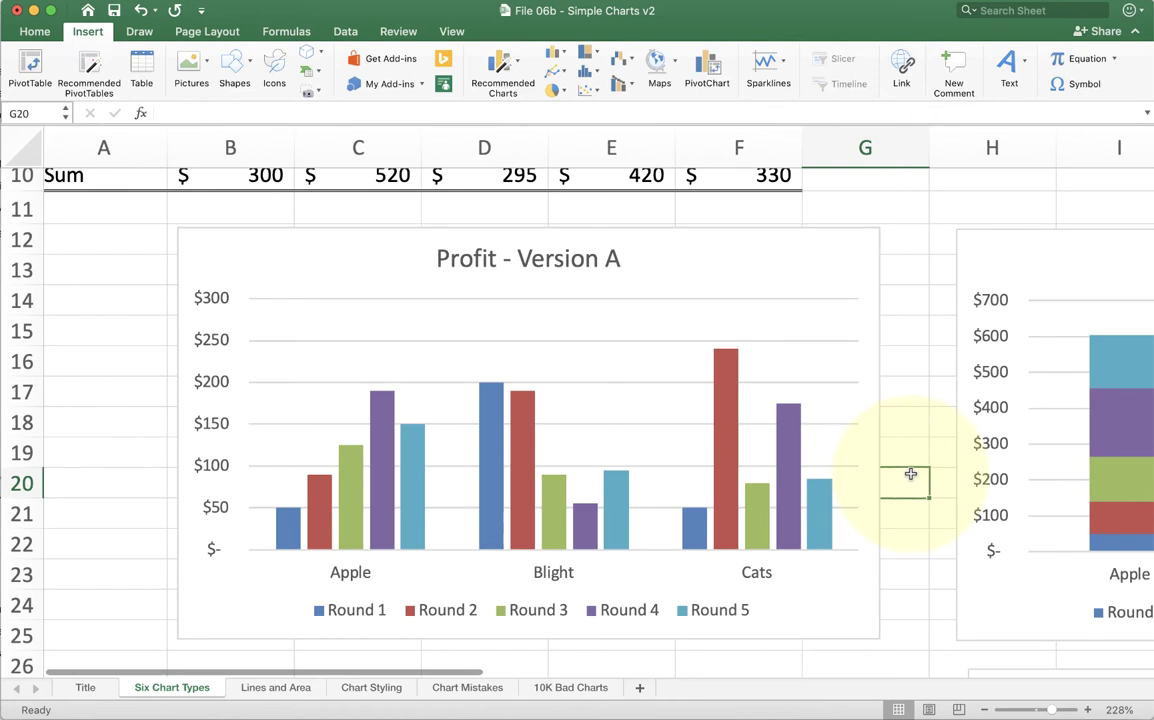
{"action": "mouse_move", "coordinate": [380, 404]}
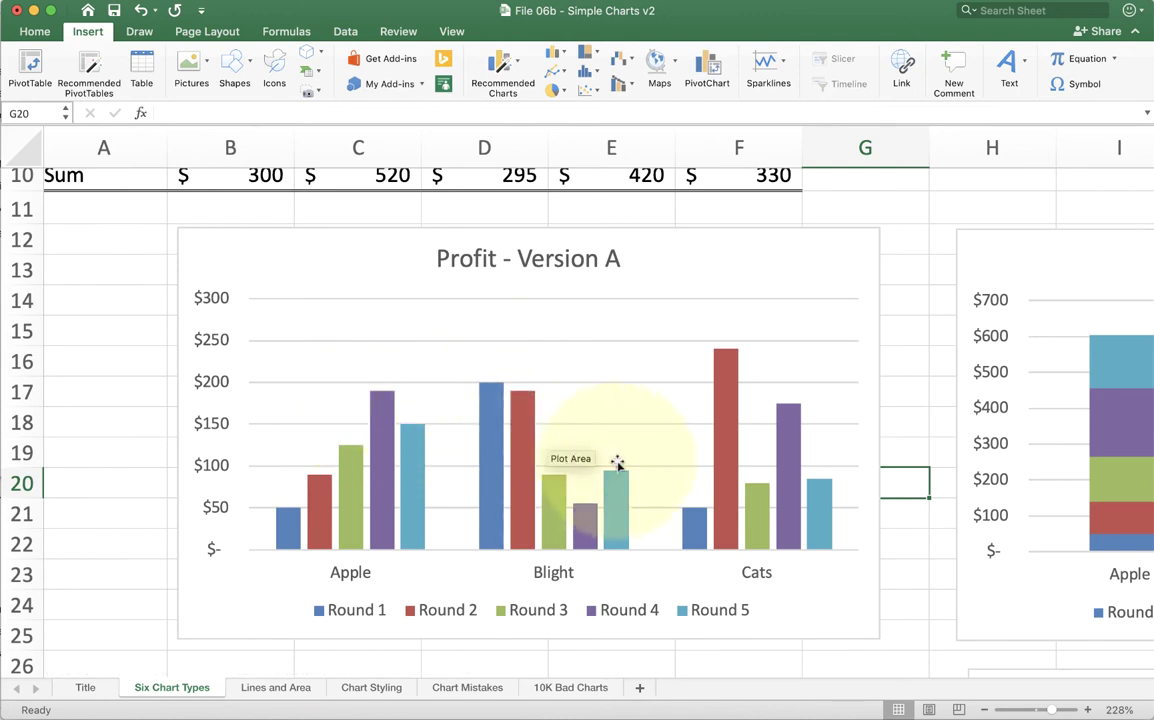
{"action": "mouse_move", "coordinate": [729, 428]}
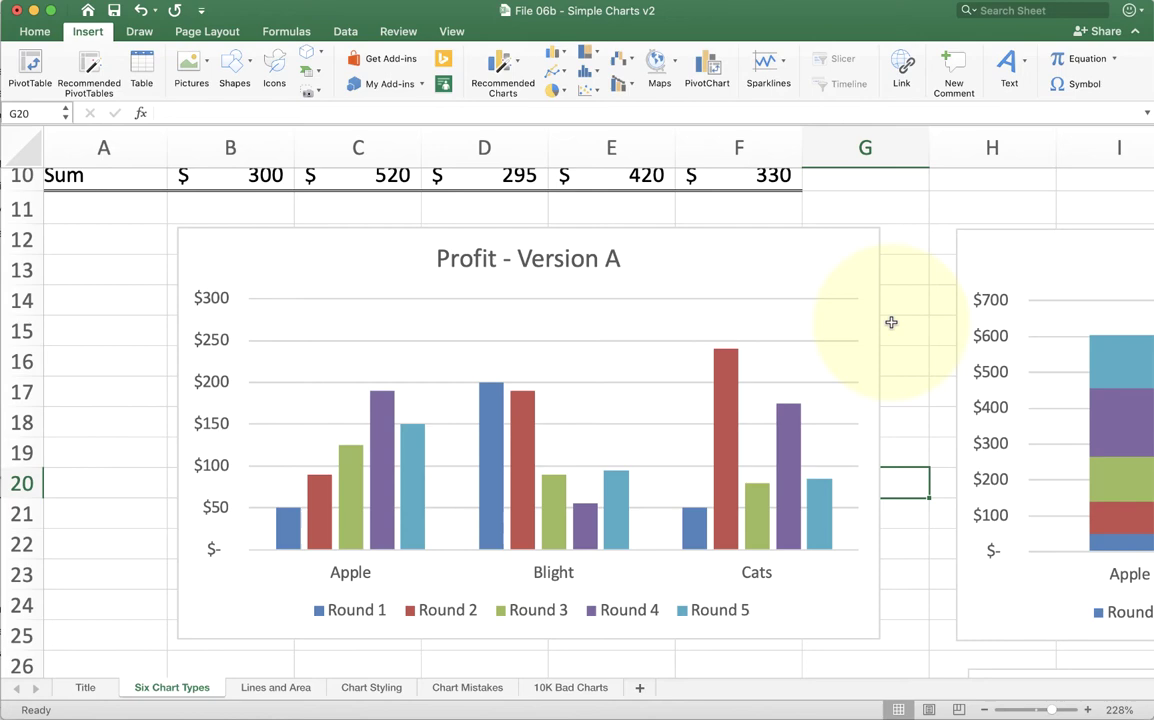
Examine how the Profit - Version D chart compares Apple, Blight and Cats within each round.
{"action": "scroll", "coordinate": [891, 322], "scroll_direction": "down", "scroll_amount": 10}
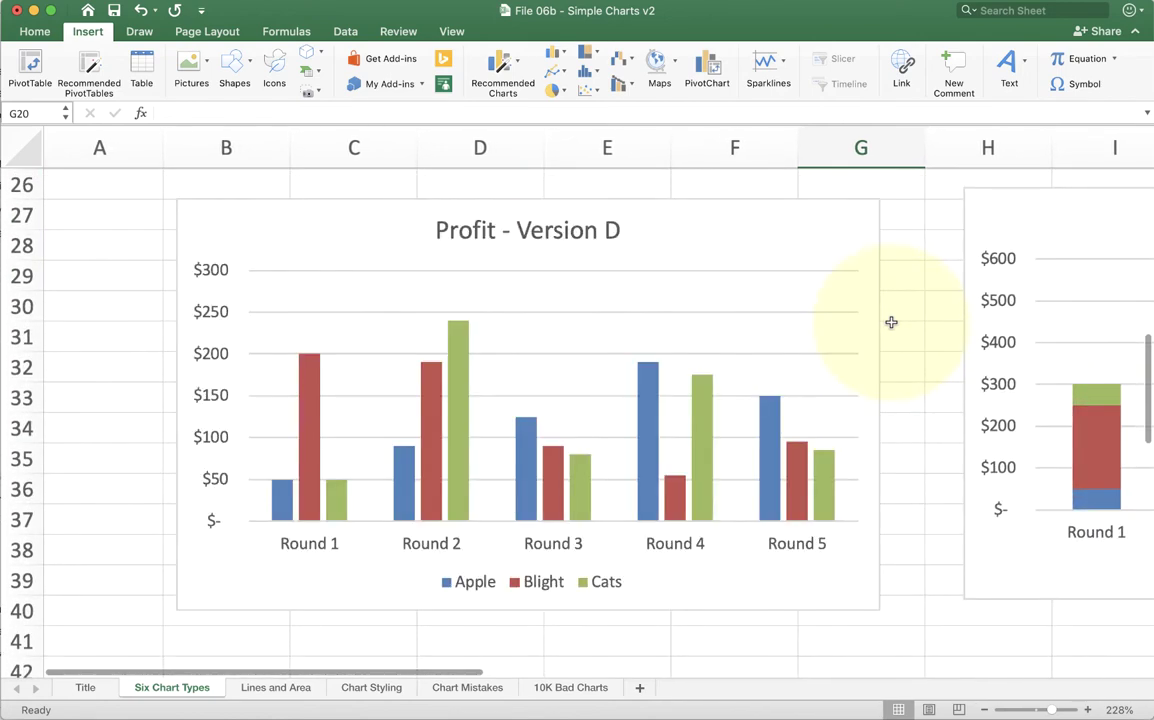
{"action": "left_click", "coordinate": [891, 322]}
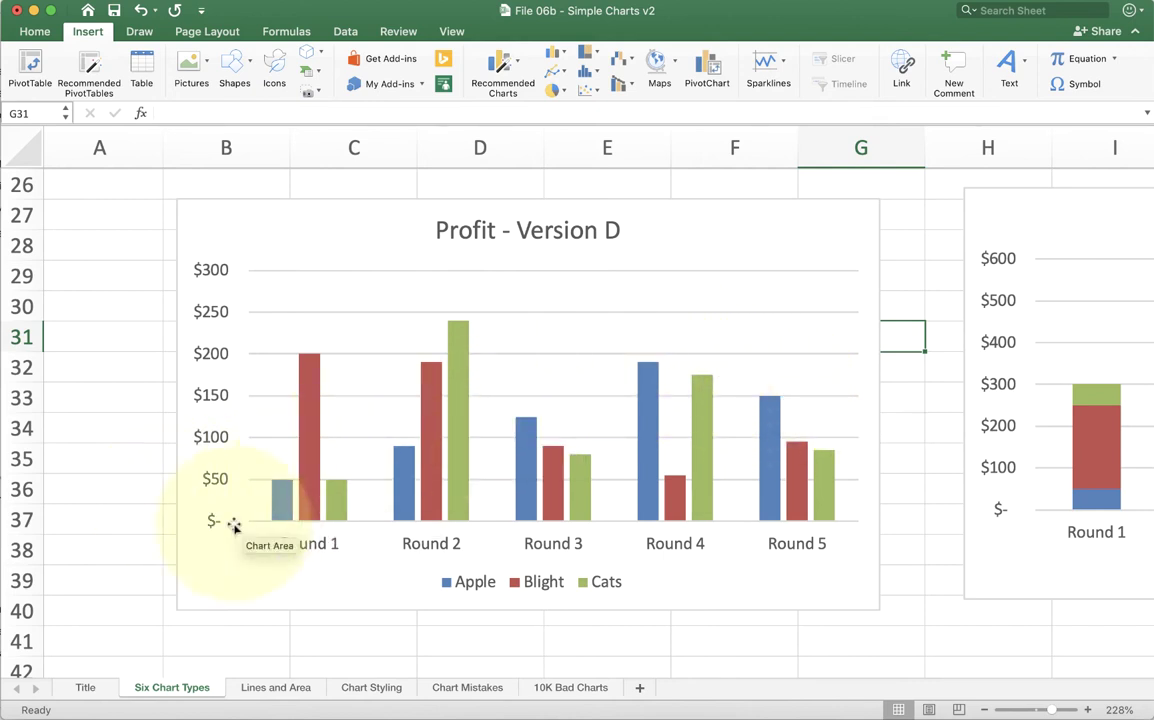
{"action": "left_click", "coordinate": [140, 510]}
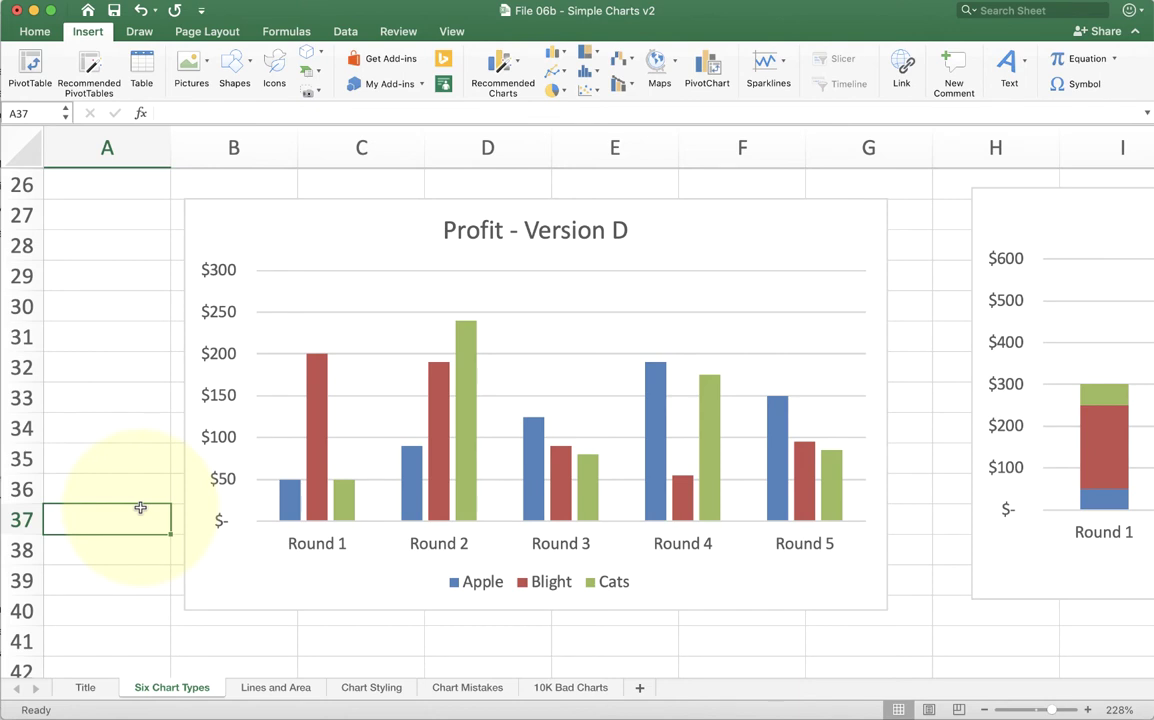
{"action": "mouse_move", "coordinate": [338, 490]}
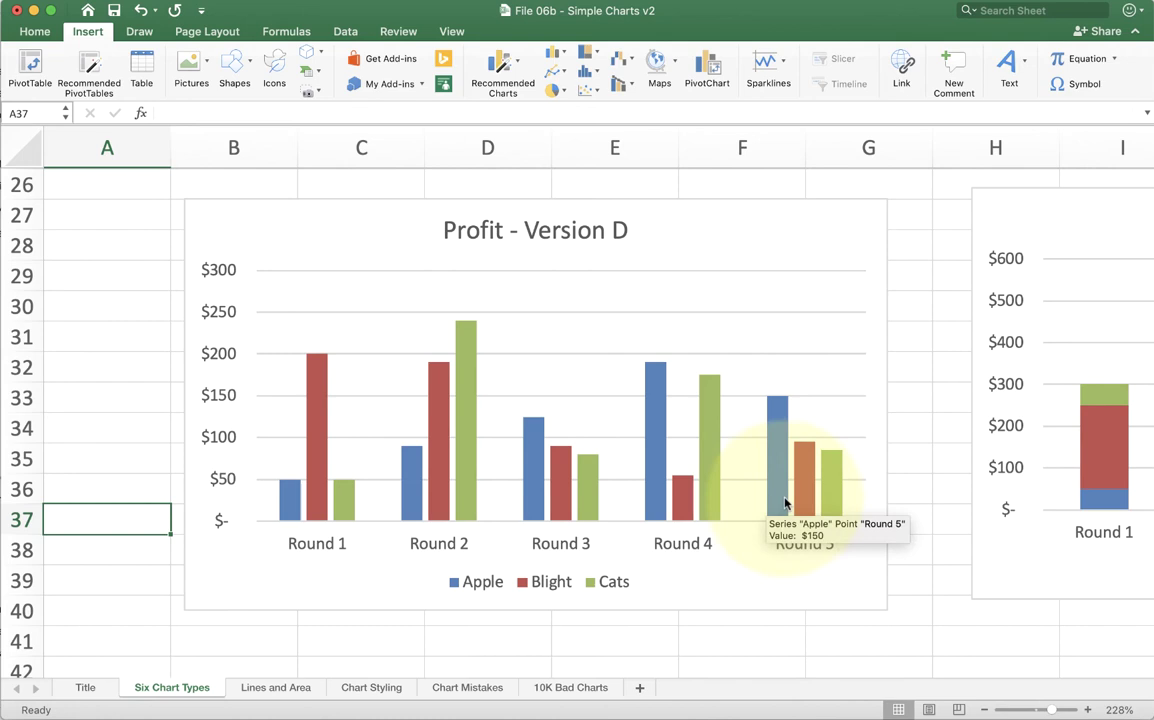
{"action": "mouse_move", "coordinate": [810, 500]}
{"action": "left_click", "coordinate": [921, 484]}
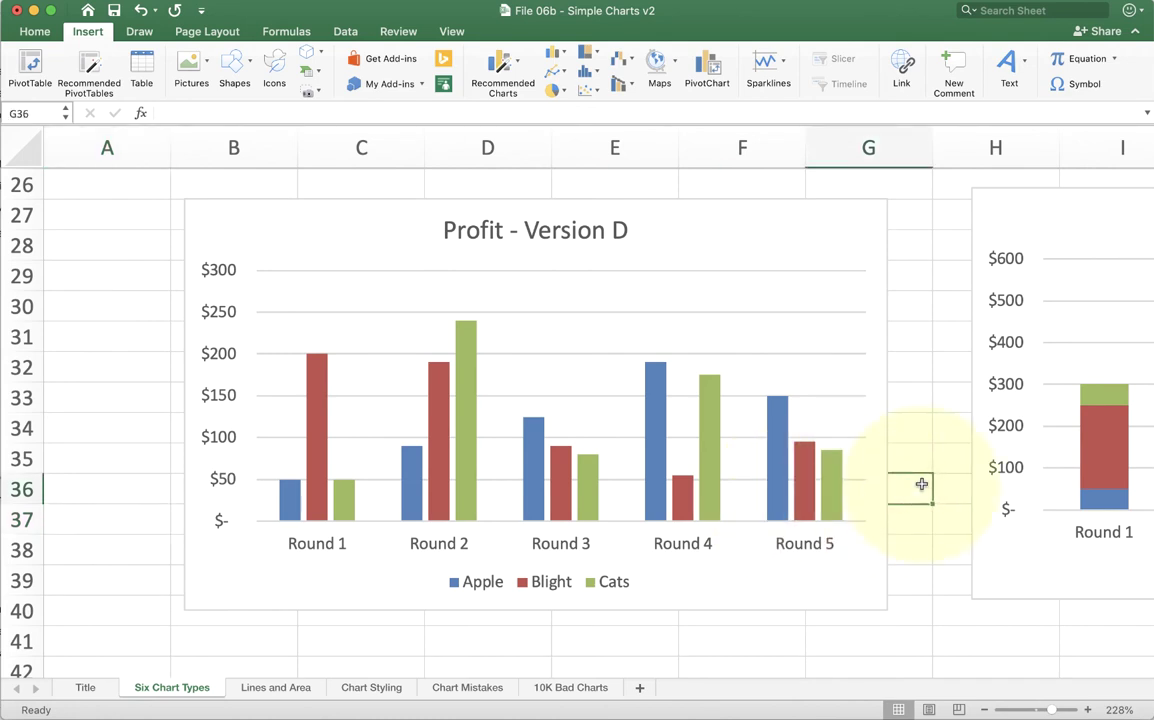
Select the Profit - Version A chart and inspect the source ranges highlighted in the Profit by Round table.
{"action": "scroll", "coordinate": [921, 484], "scroll_direction": "up", "scroll_amount": 10}
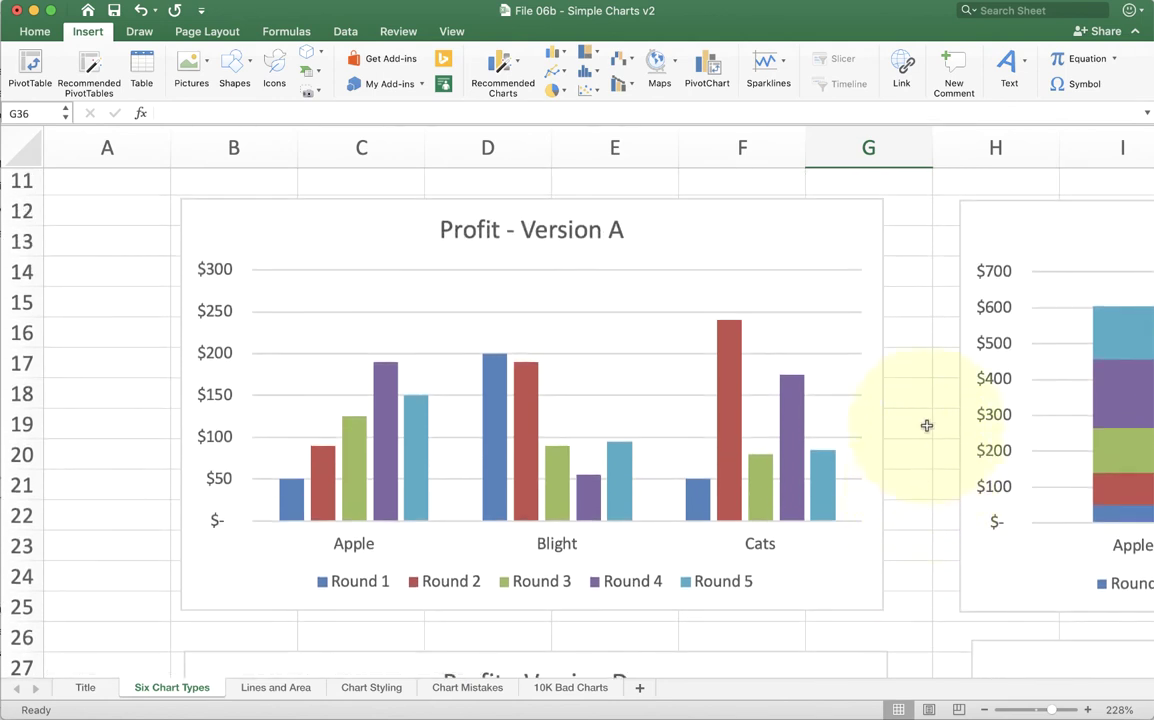
{"action": "left_click", "coordinate": [873, 241]}
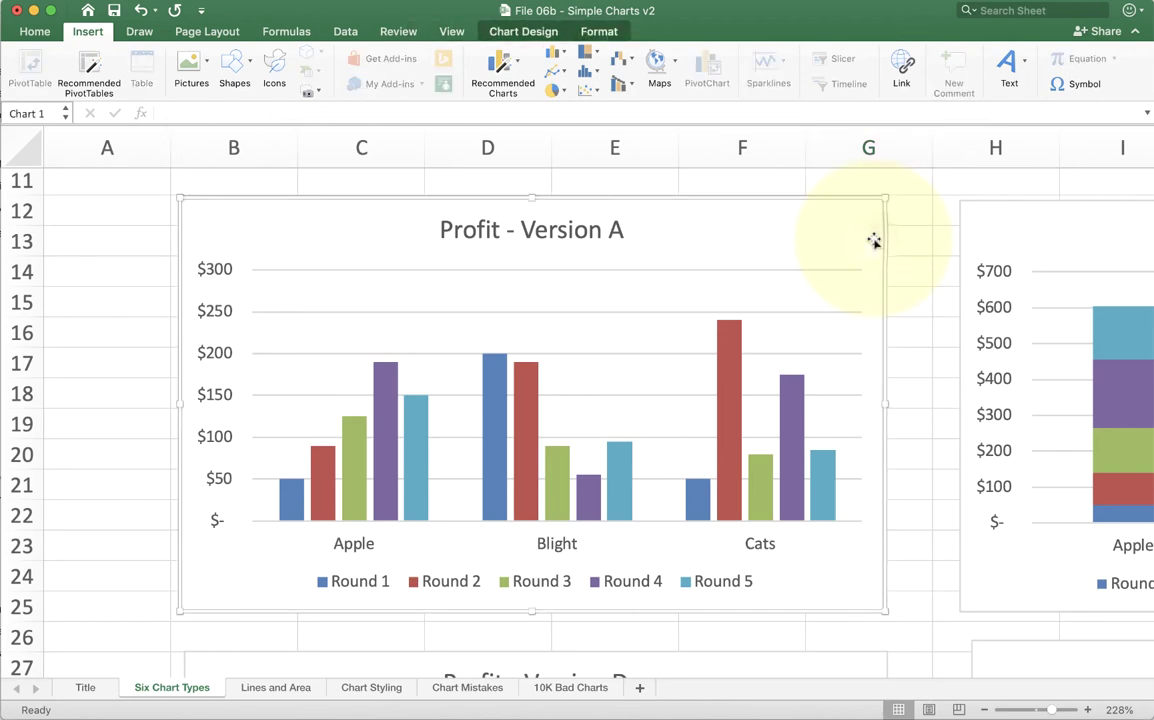
{"action": "scroll", "coordinate": [873, 241], "scroll_direction": "up", "scroll_amount": 5}
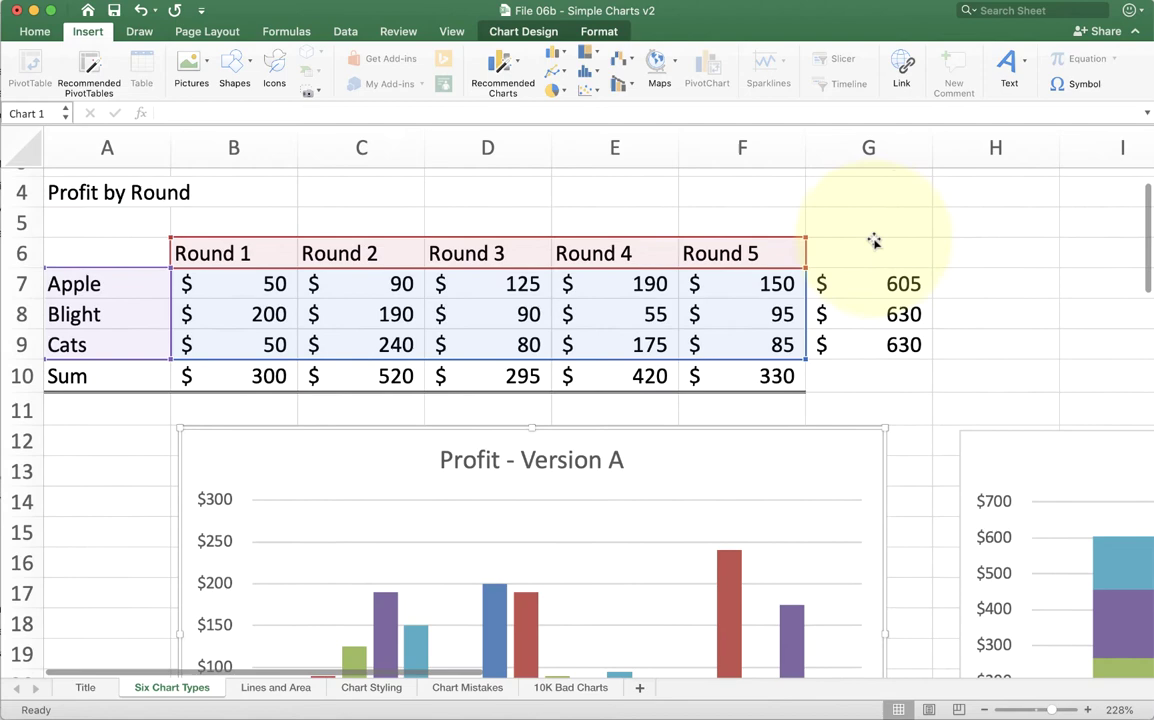
{"action": "scroll", "coordinate": [873, 241], "scroll_direction": "down", "scroll_amount": 5}
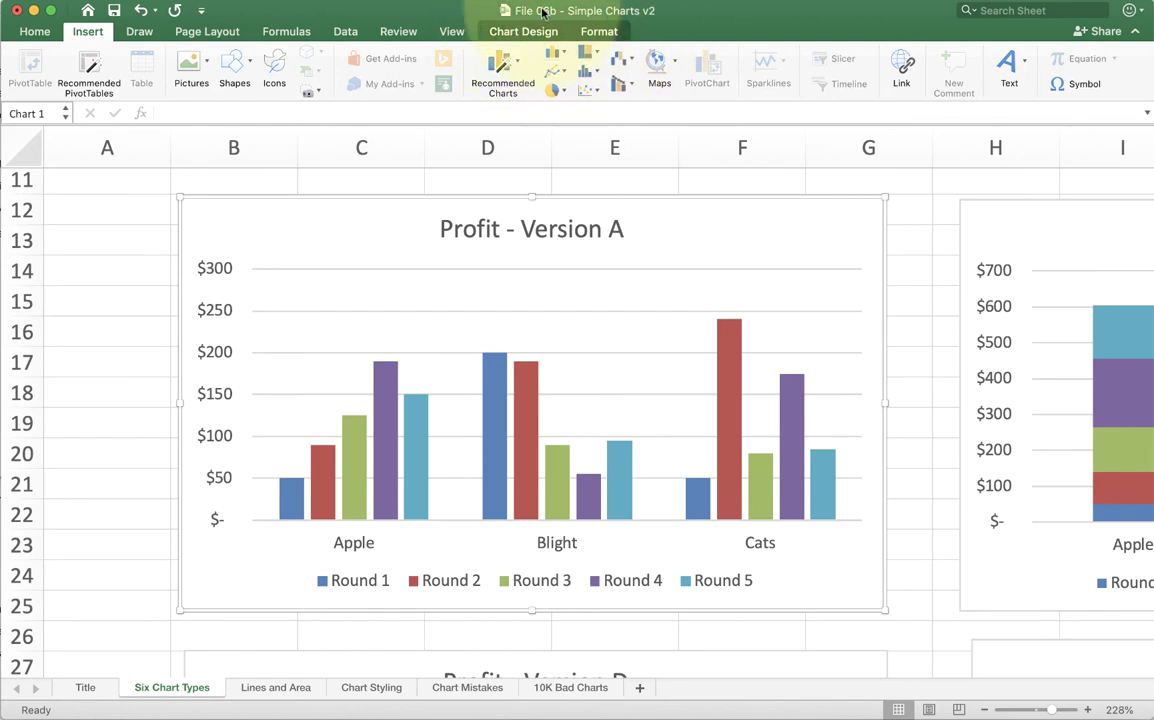
Switch the Profit - Version A chart's rows and columns back and forth, ending with Apple, Blight and Cats on the horizontal axis.
{"action": "left_click", "coordinate": [540, 32]}
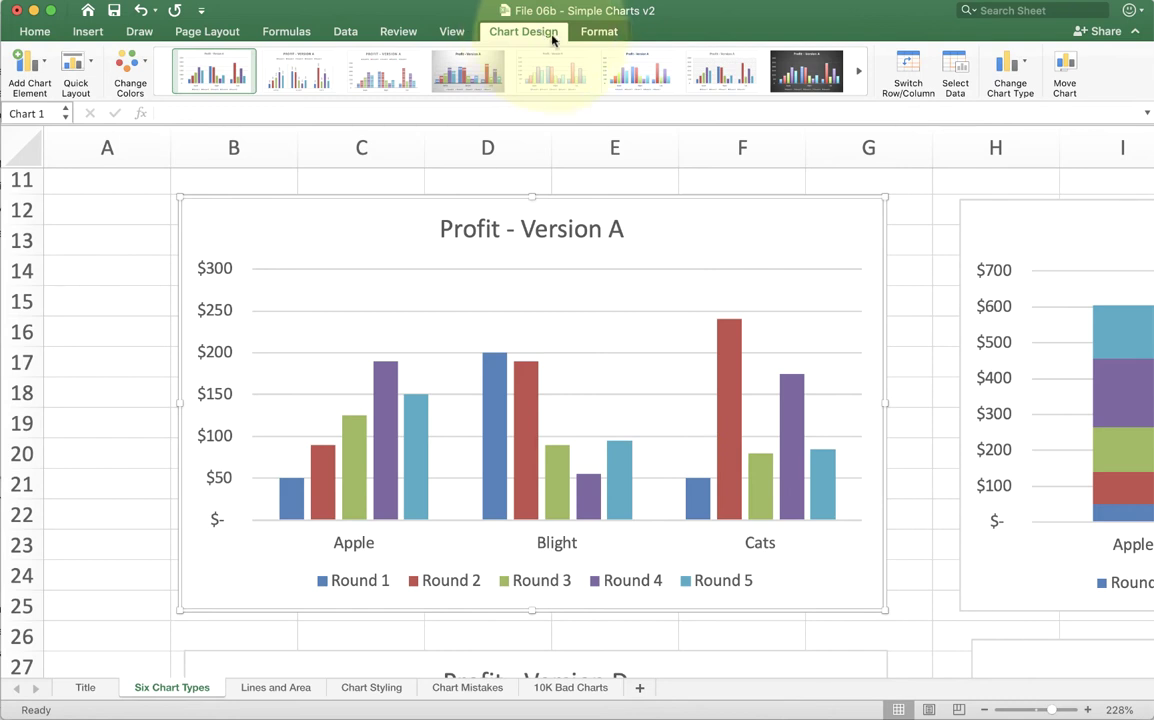
{"action": "left_click", "coordinate": [908, 72]}
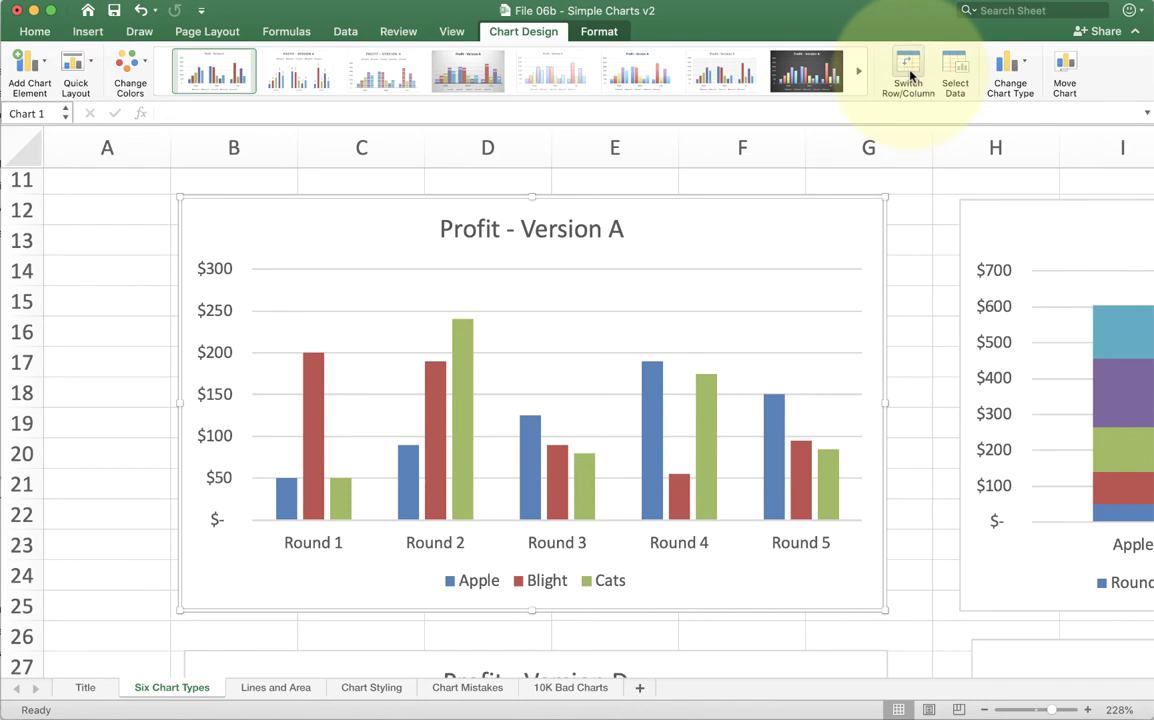
{"action": "left_click", "coordinate": [908, 72]}
{"action": "left_click", "coordinate": [908, 72]}
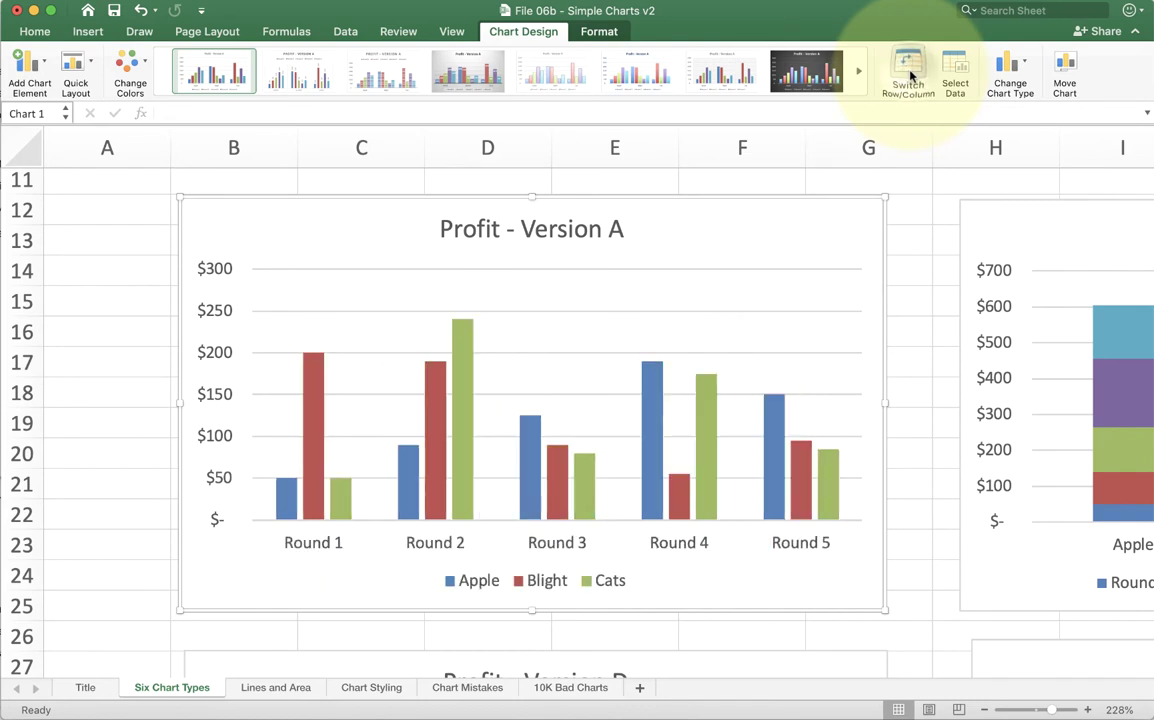
{"action": "left_click", "coordinate": [910, 73]}
{"action": "left_click", "coordinate": [910, 73]}
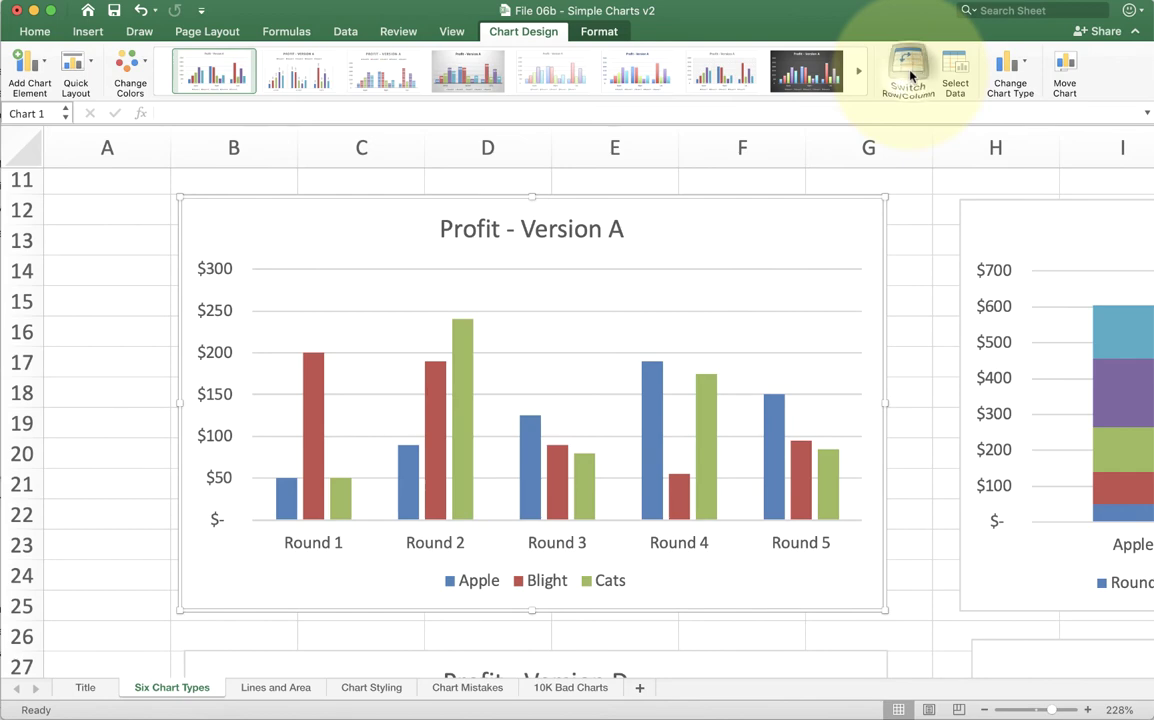
{"action": "left_click", "coordinate": [910, 73]}
{"action": "left_click", "coordinate": [918, 220]}
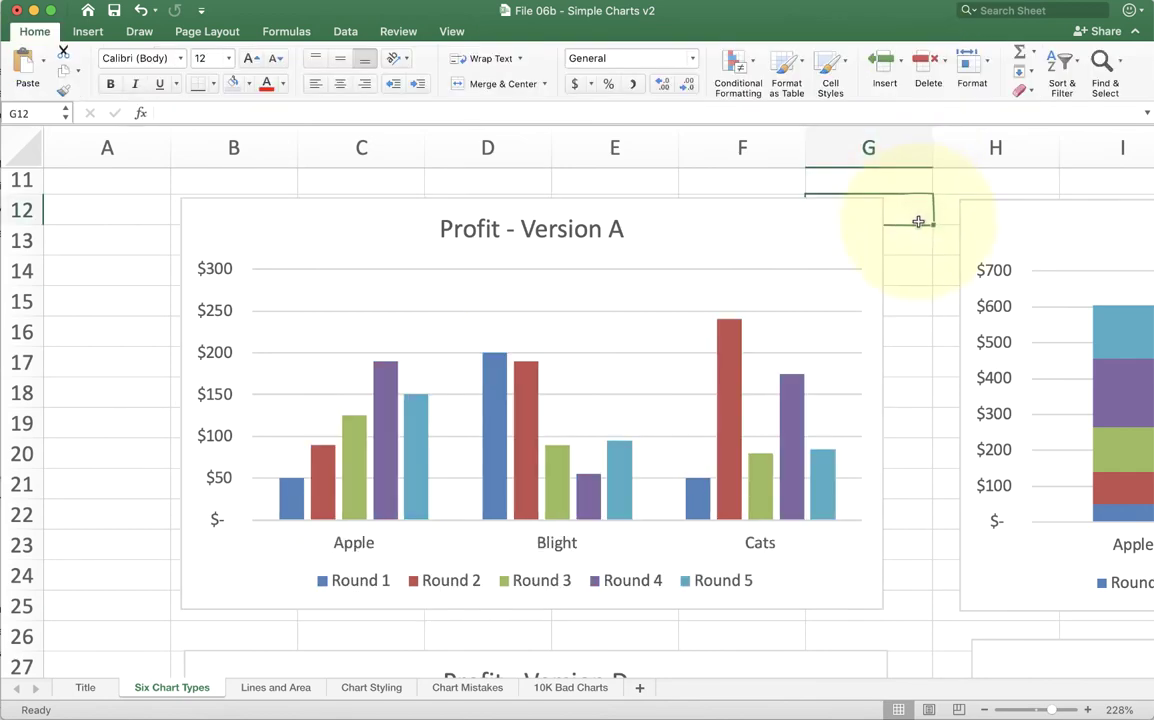
Compare the by-round grouping in Profit - Version D with the by-item grouping in Profit - Version A.
{"action": "scroll", "coordinate": [918, 221], "scroll_direction": "down", "scroll_amount": 5}
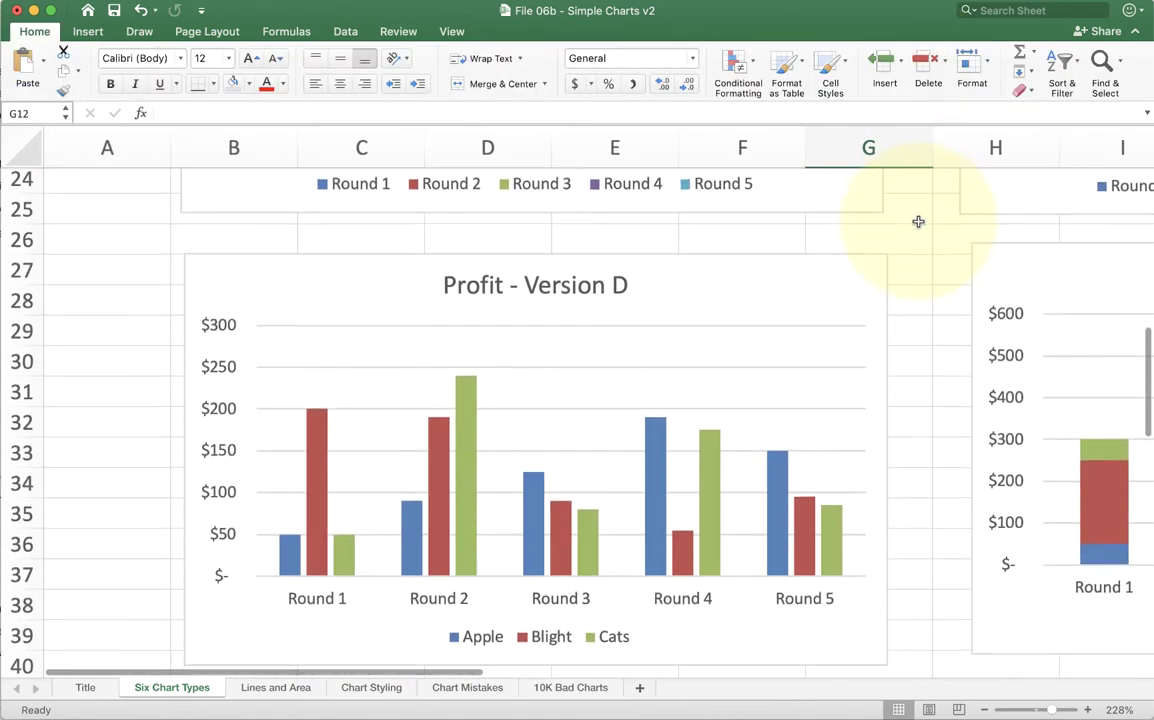
{"action": "scroll", "coordinate": [918, 221], "scroll_direction": "down", "scroll_amount": 2}
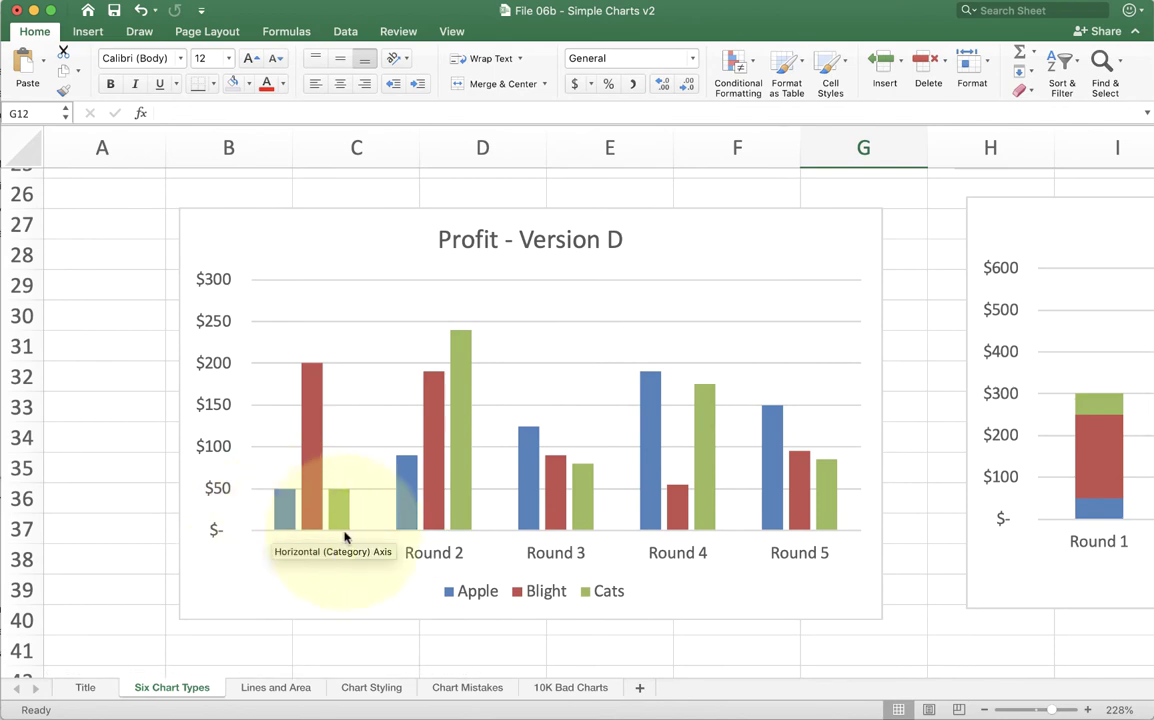
{"action": "scroll", "coordinate": [361, 475], "scroll_direction": "up", "scroll_amount": 7}
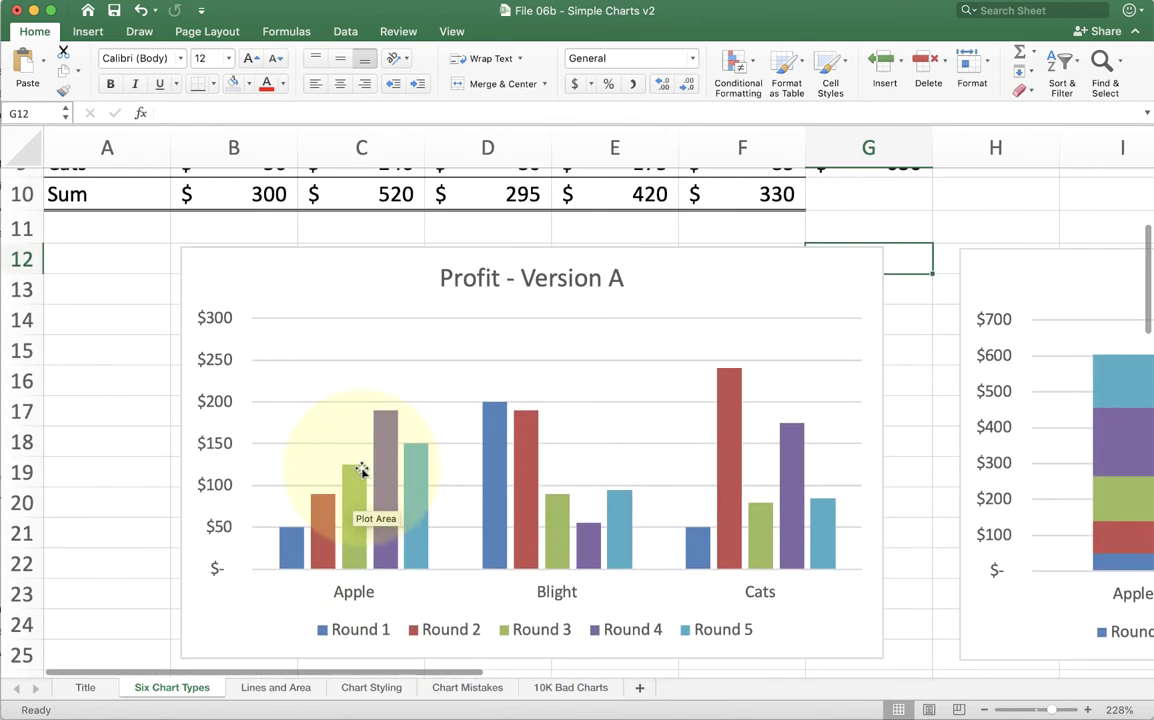
{"action": "scroll", "coordinate": [361, 472], "scroll_direction": "right", "scroll_amount": 10}
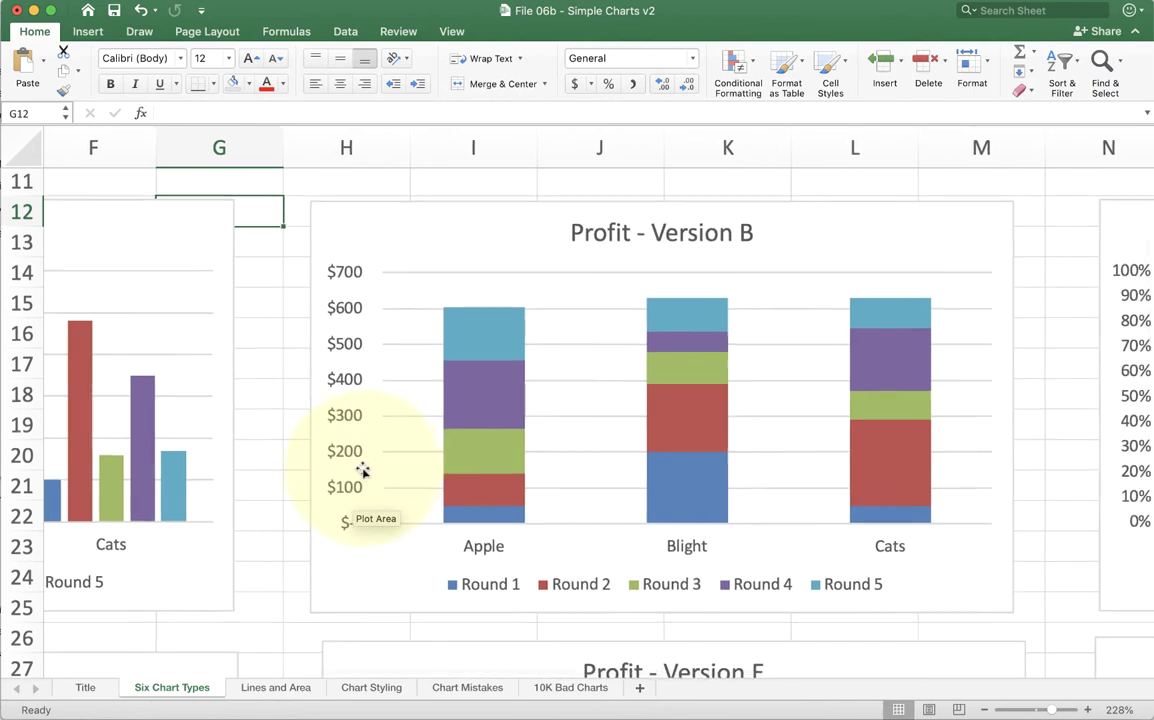
Select the Profit by Round data in A6:F9 and find the 2-D Stacked Column option without inserting a chart.
{"action": "scroll", "coordinate": [361, 471], "scroll_direction": "up", "scroll_amount": 5}
{"action": "scroll", "coordinate": [361, 471], "scroll_direction": "left", "scroll_amount": 10}
{"action": "left_click_drag", "start_coordinate": [72, 358], "coordinate": [777, 452]}
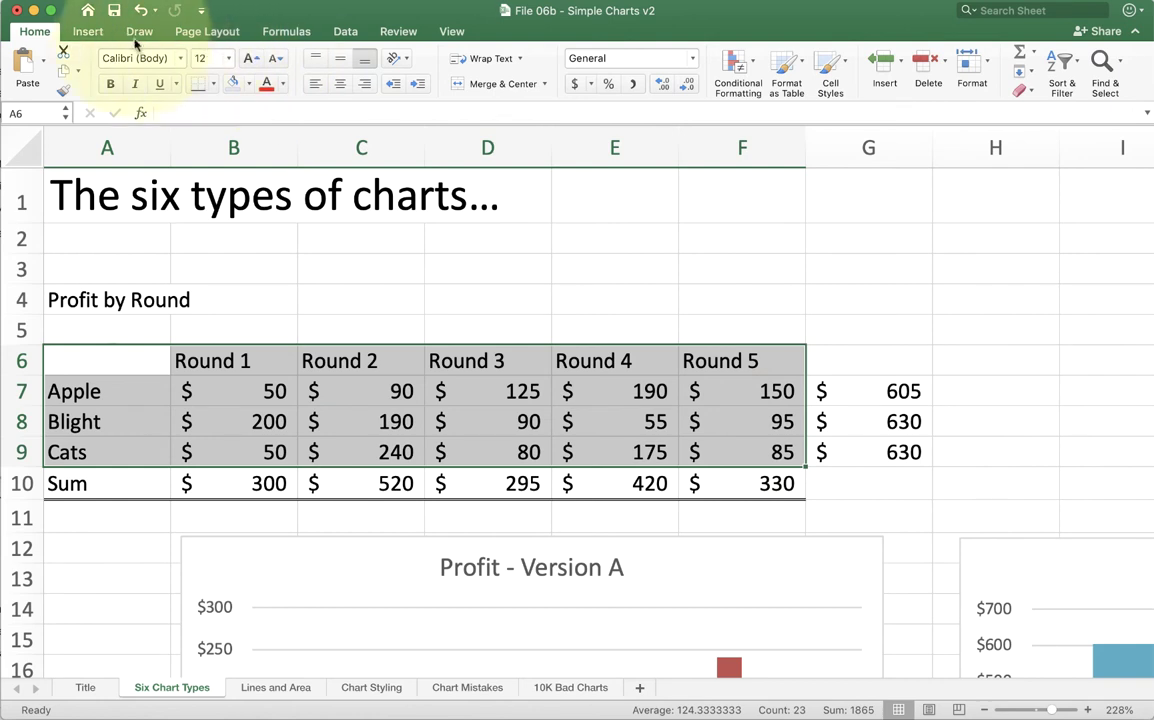
{"action": "left_click", "coordinate": [88, 31]}
{"action": "left_click", "coordinate": [555, 52]}
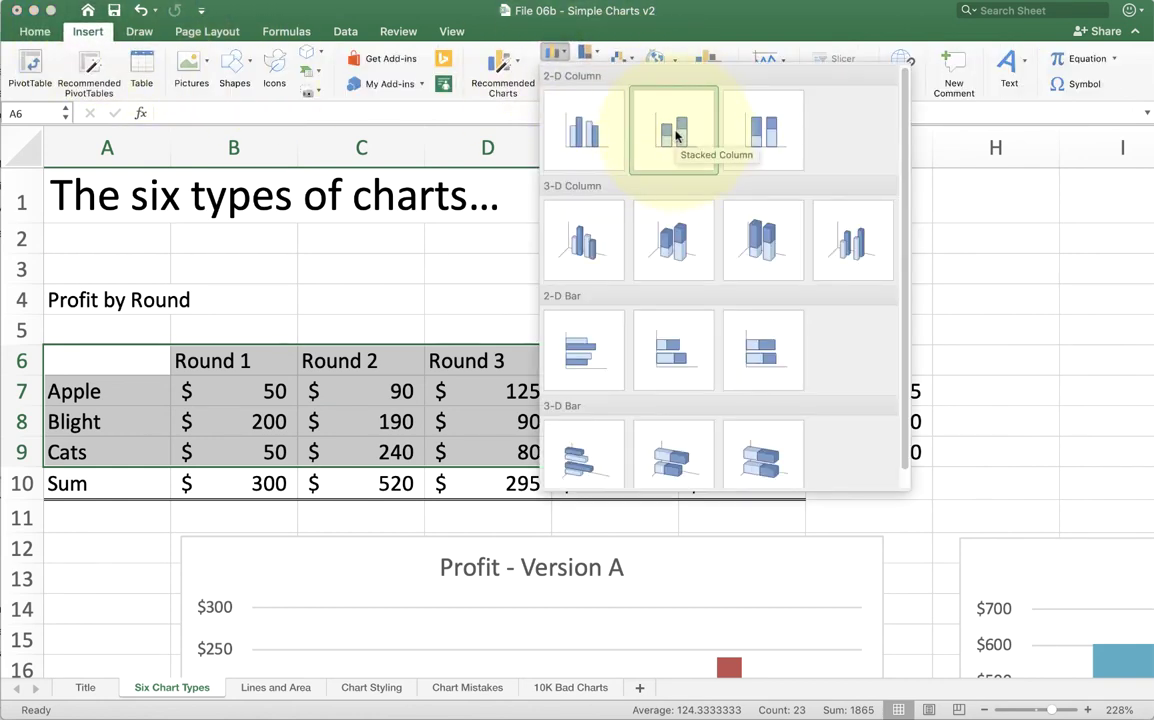
{"action": "left_click", "coordinate": [865, 307]}
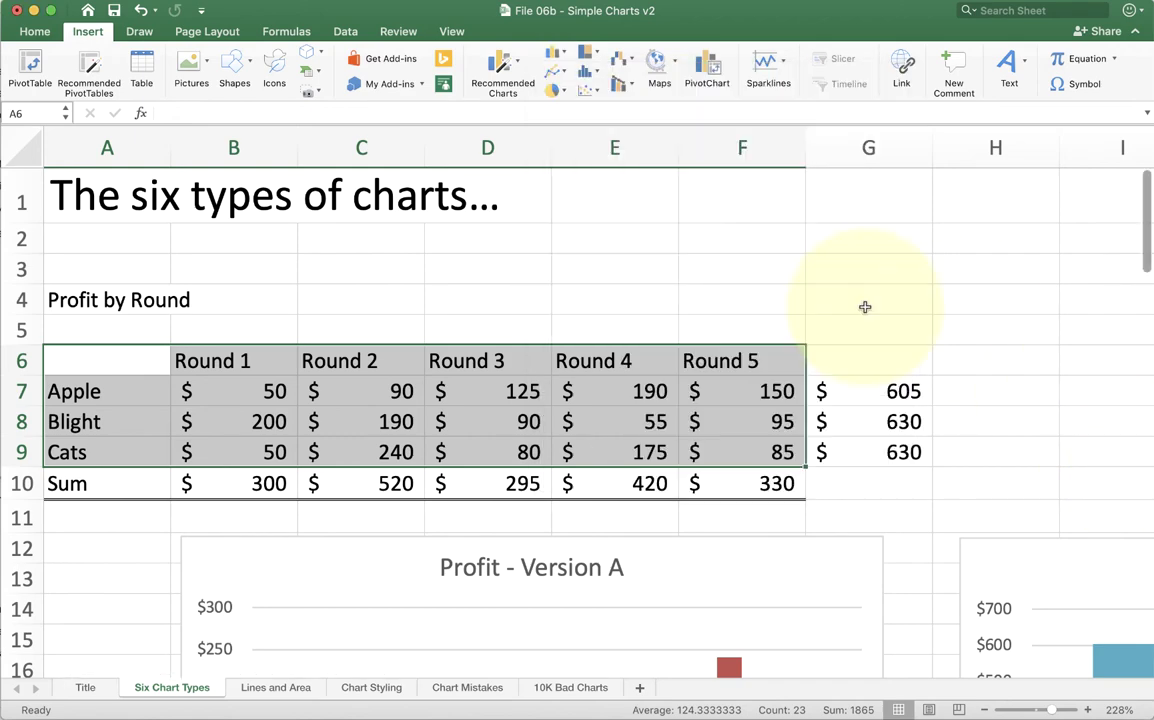
Examine how the Profit - Version B chart stacks the five rounds into one column each for Apple, Blight and Cats.
{"action": "scroll", "coordinate": [865, 307], "scroll_direction": "down", "scroll_amount": 10}
{"action": "scroll", "coordinate": [865, 307], "scroll_direction": "right", "scroll_amount": 5}
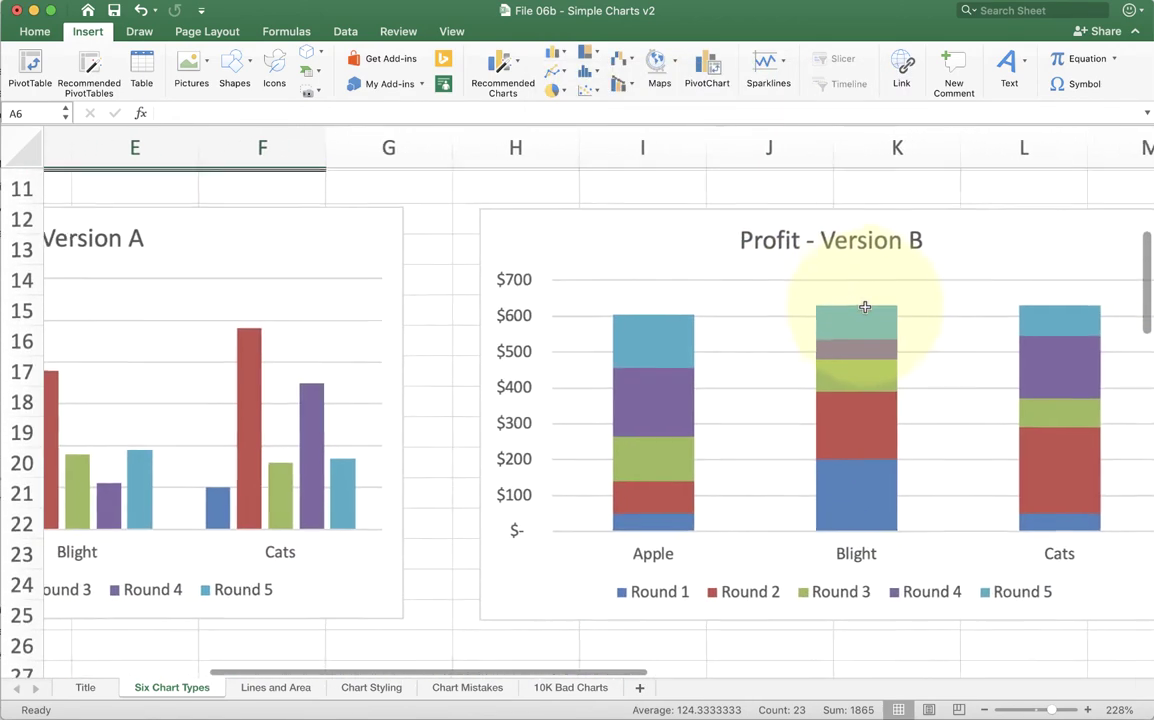
{"action": "scroll", "coordinate": [865, 307], "scroll_direction": "right", "scroll_amount": 2}
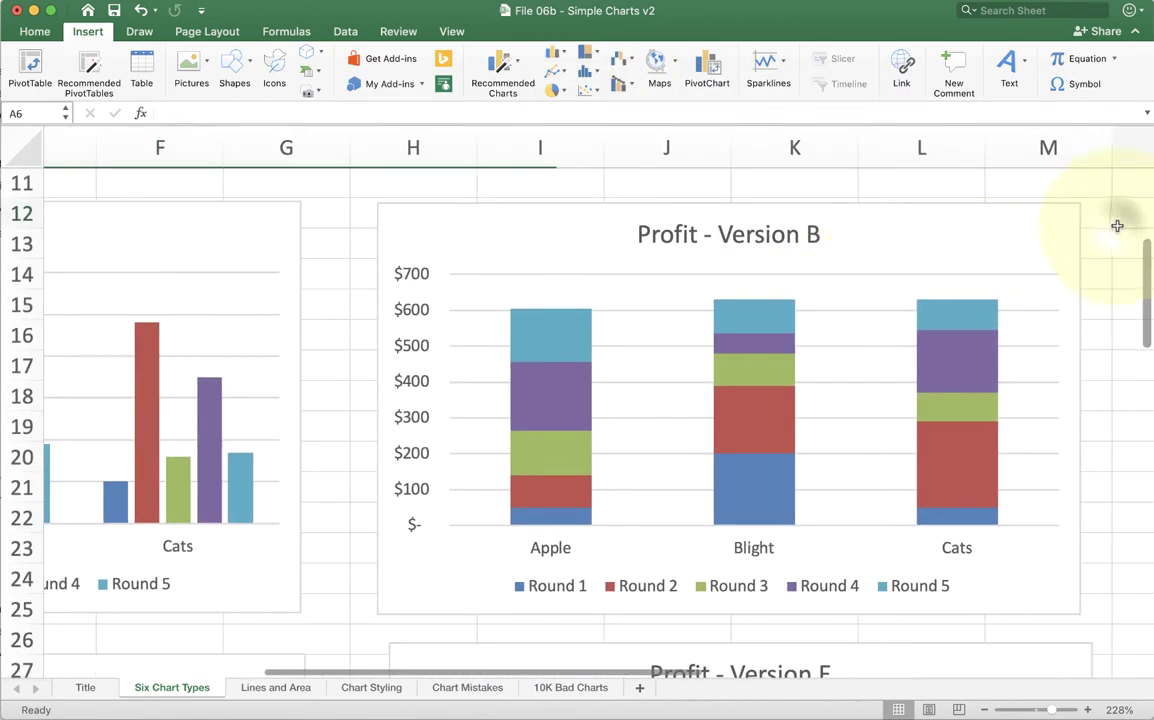
{"action": "left_click", "coordinate": [1117, 226]}
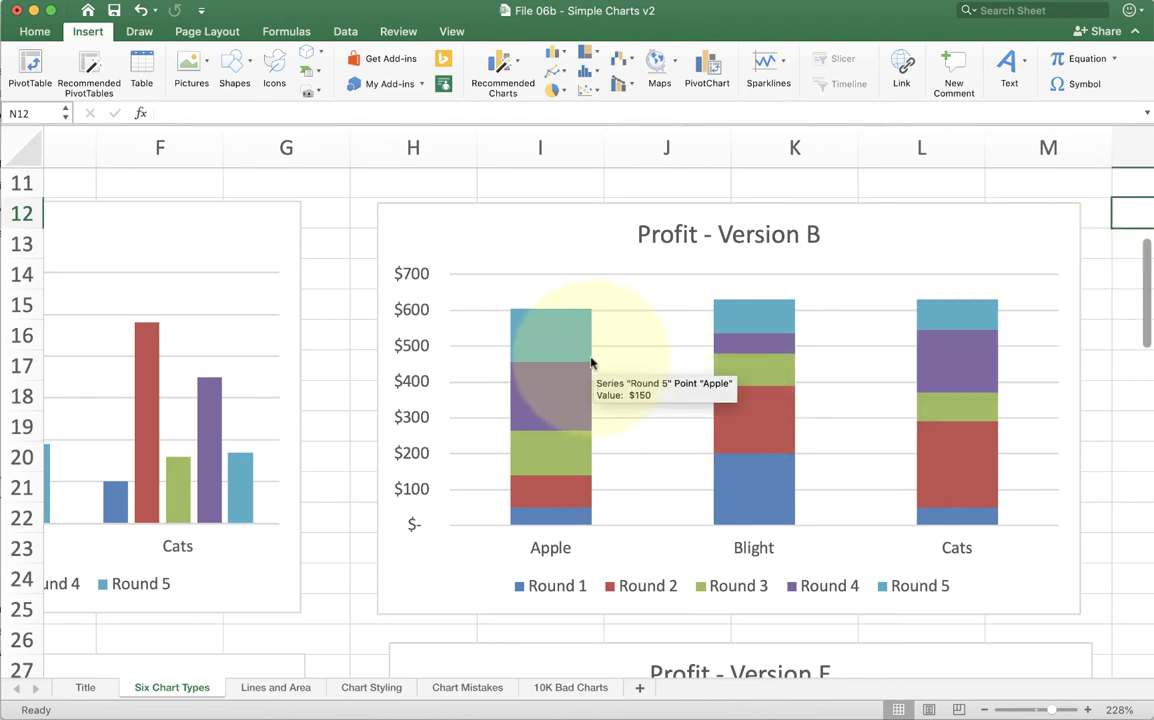
{"action": "mouse_move", "coordinate": [579, 475]}
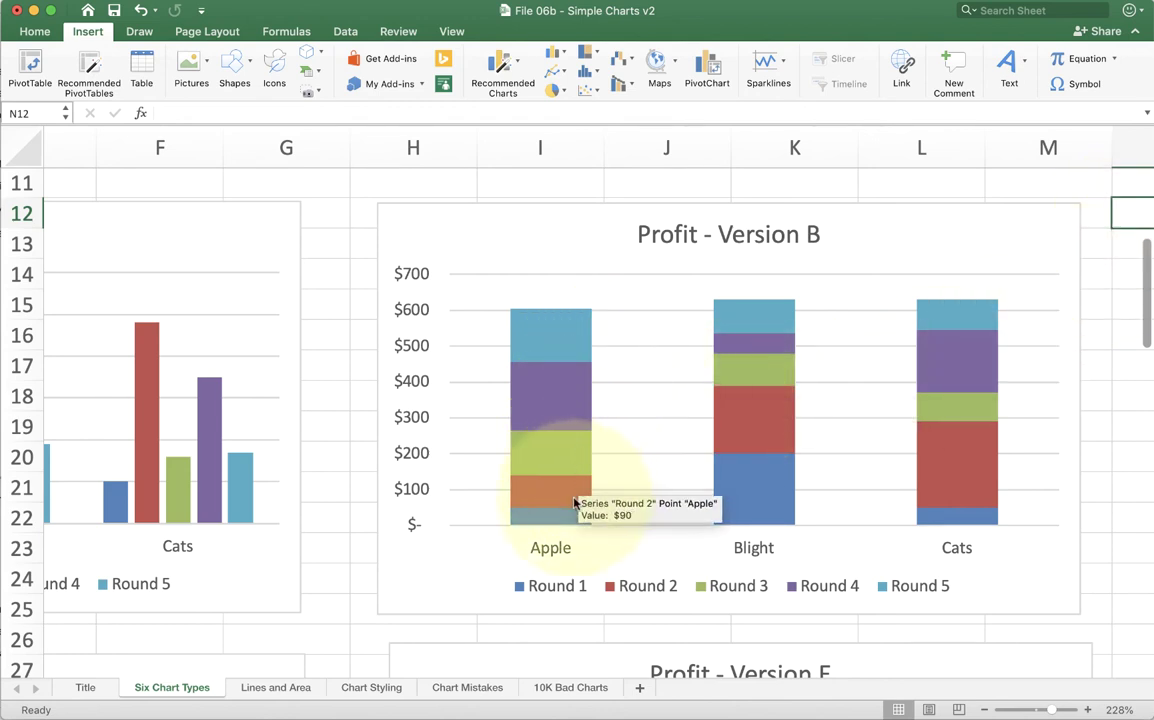
{"action": "mouse_move", "coordinate": [569, 350]}
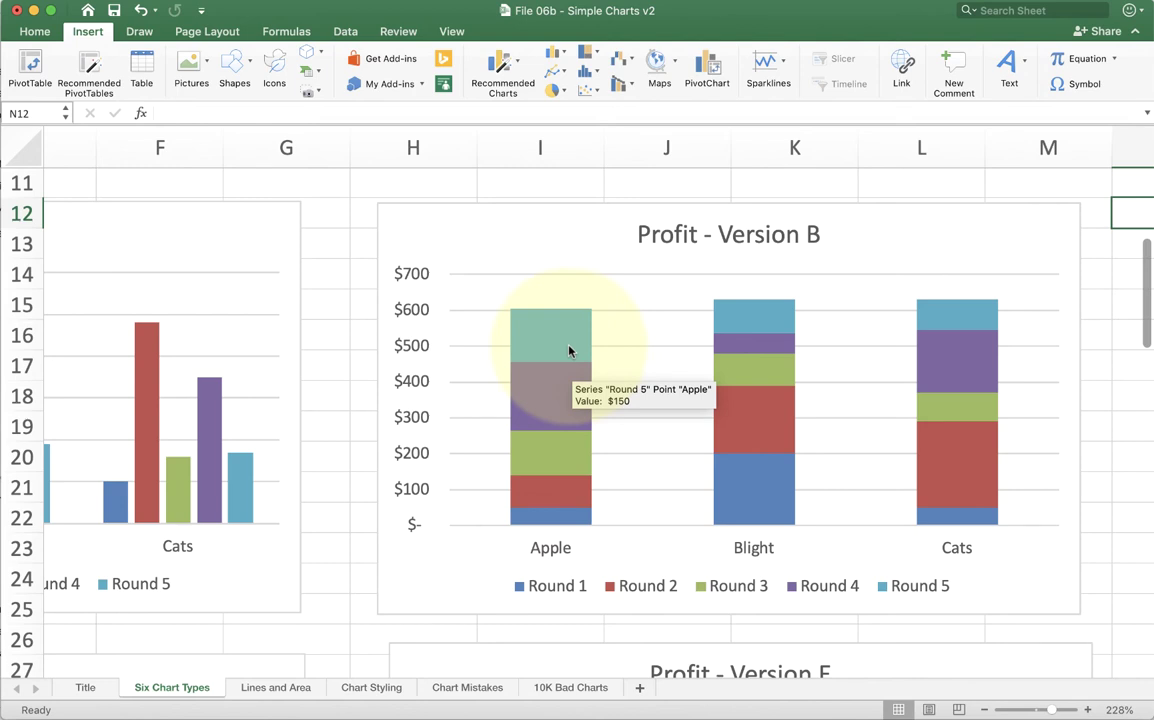
{"action": "mouse_move", "coordinate": [742, 336]}
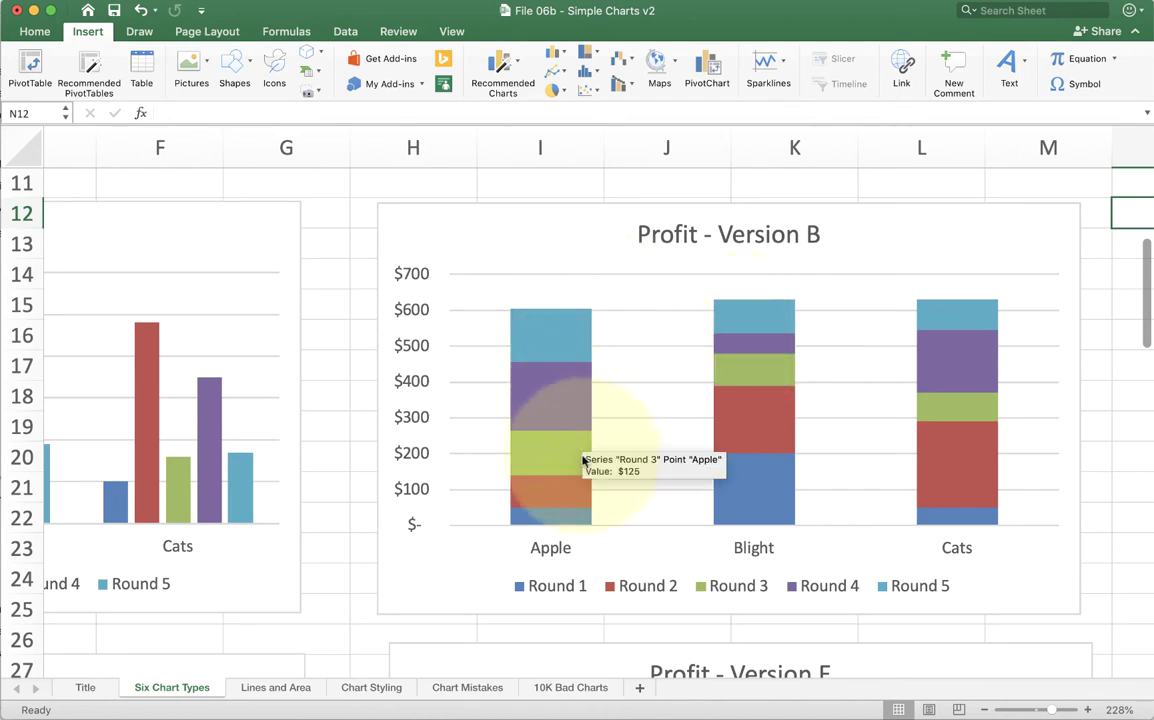
{"action": "mouse_move", "coordinate": [578, 426]}
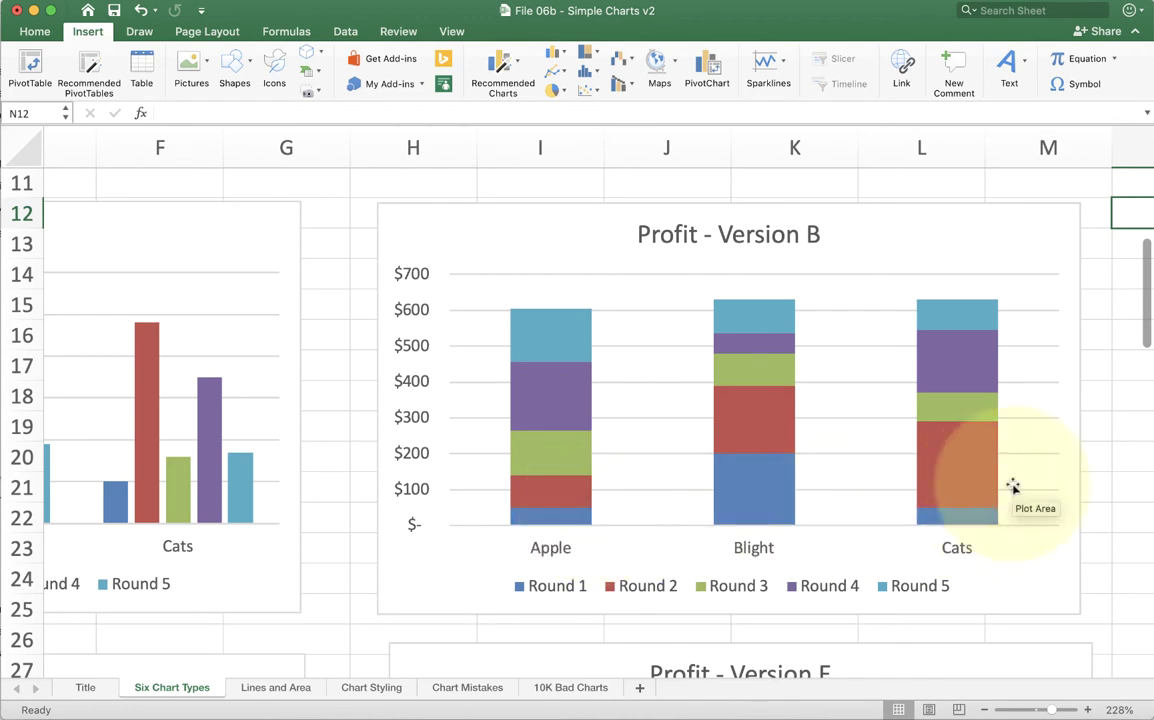
{"action": "left_click", "coordinate": [1116, 430]}
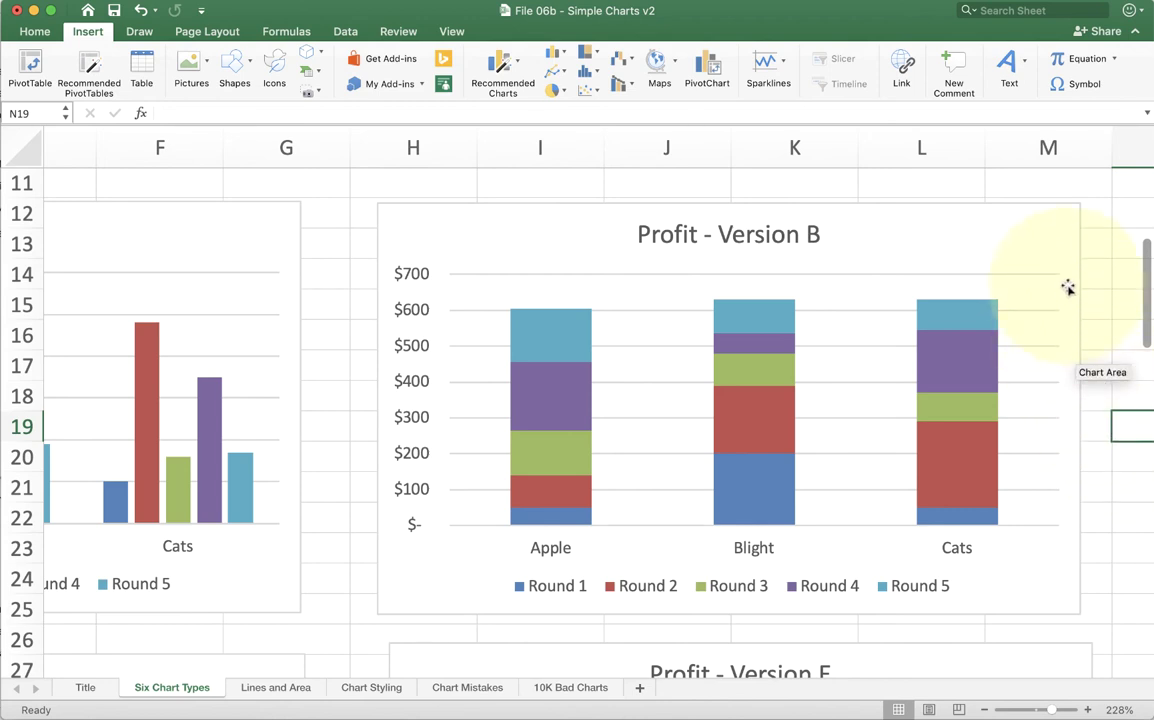
Examine how the Profit - Version E chart stacks Apple, Blight and Cats within each round.
{"action": "scroll", "coordinate": [1068, 288], "scroll_direction": "down", "scroll_amount": 1}
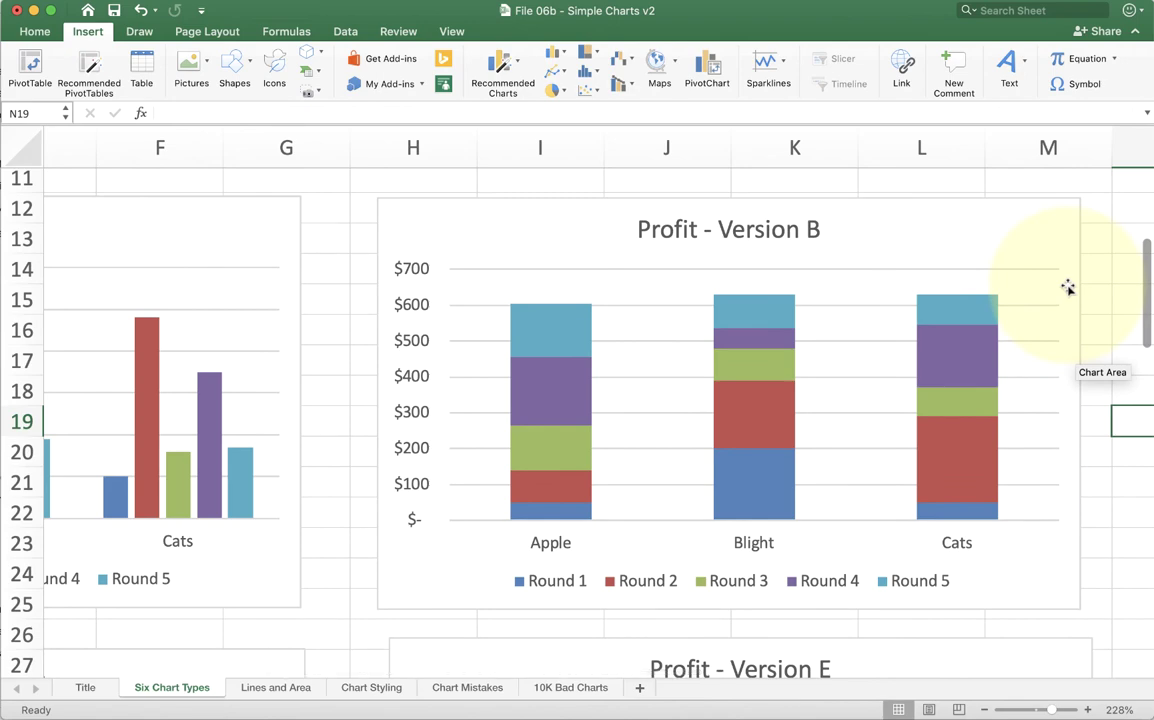
{"action": "scroll", "coordinate": [1068, 288], "scroll_direction": "down", "scroll_amount": 10}
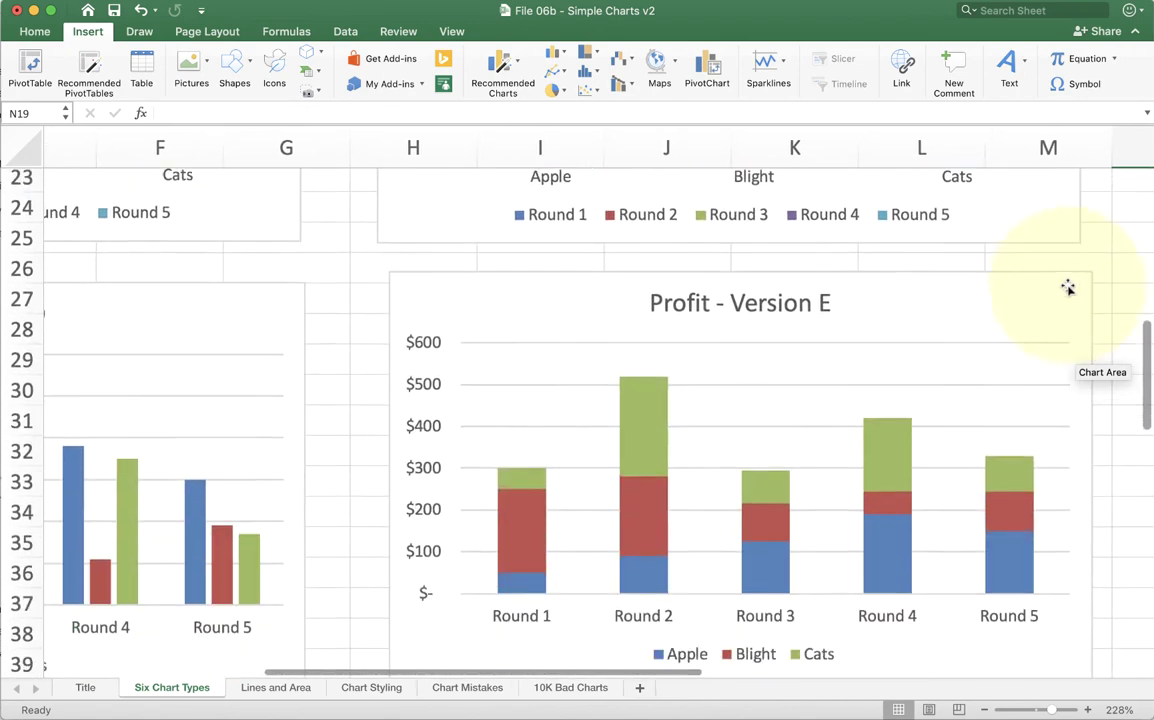
{"action": "scroll", "coordinate": [1068, 288], "scroll_direction": "up", "scroll_amount": 2}
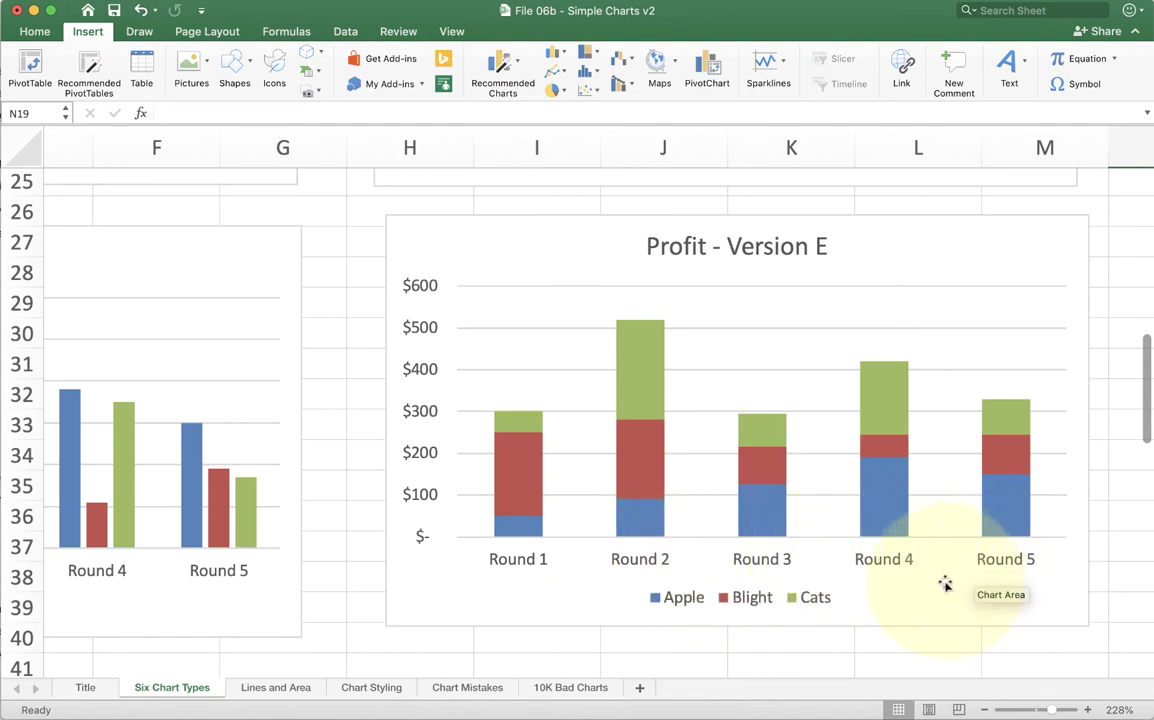
{"action": "left_click", "coordinate": [338, 482]}
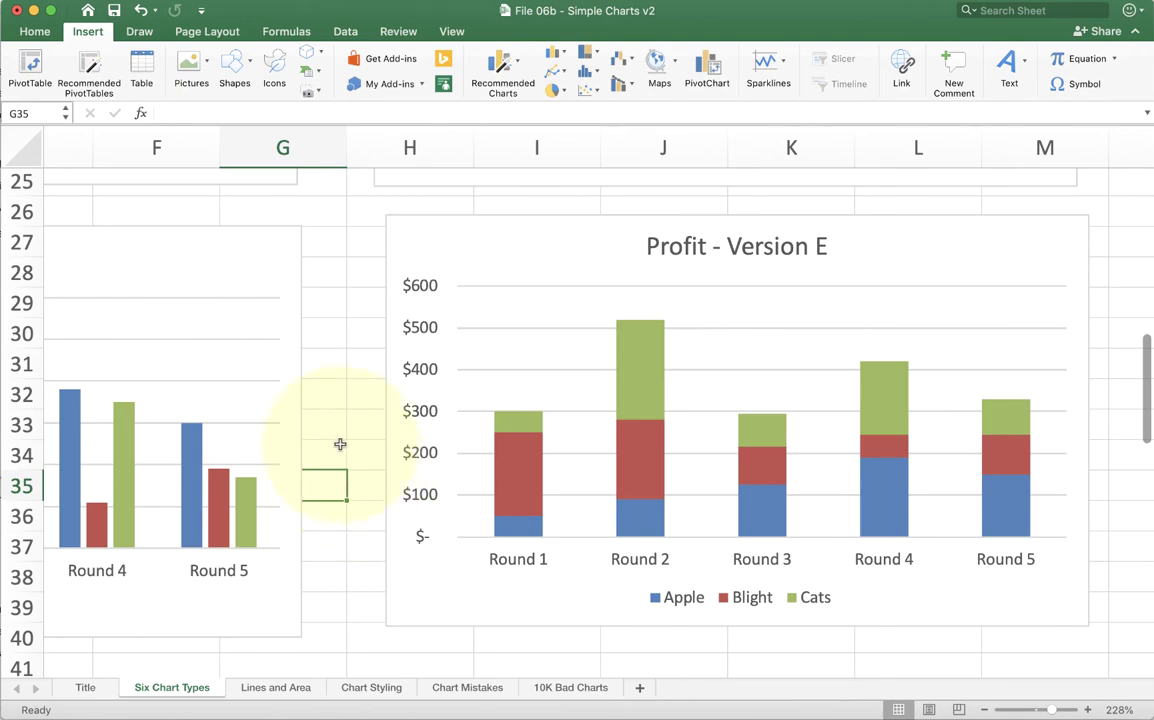
Switch the Profit - Version B chart's rows and columns back and forth, ending with Apple, Blight and Cats on the horizontal axis.
{"action": "scroll", "coordinate": [340, 444], "scroll_direction": "up", "scroll_amount": 10}
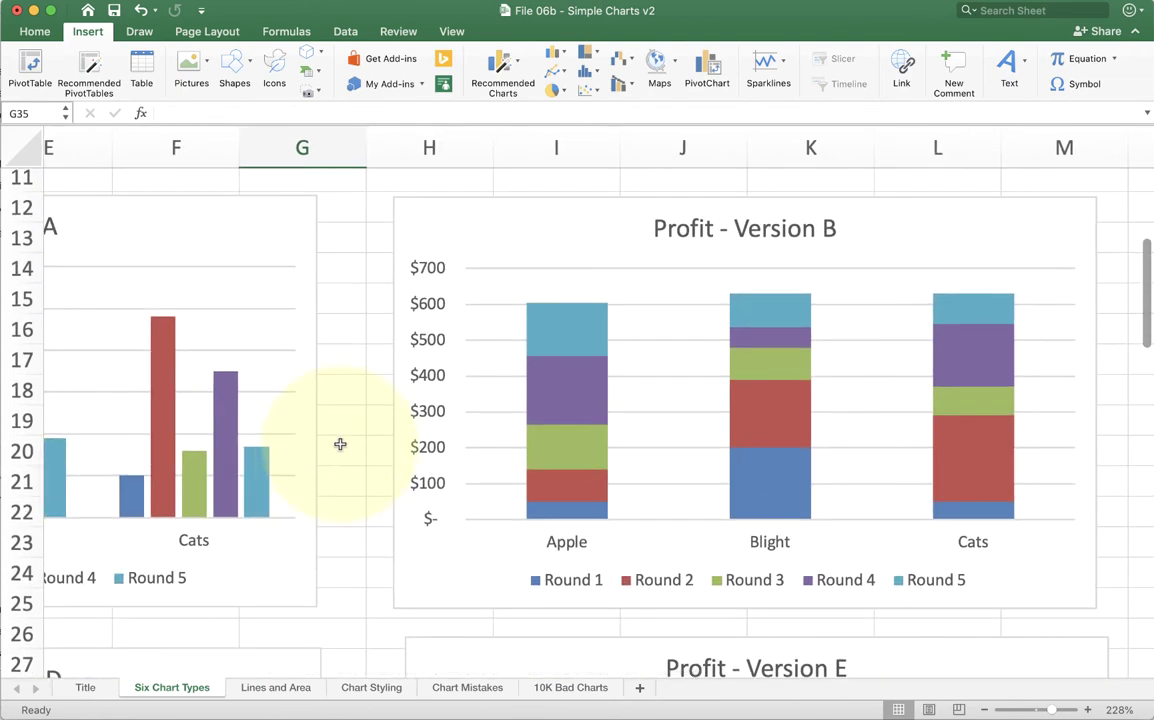
{"action": "left_click", "coordinate": [462, 222]}
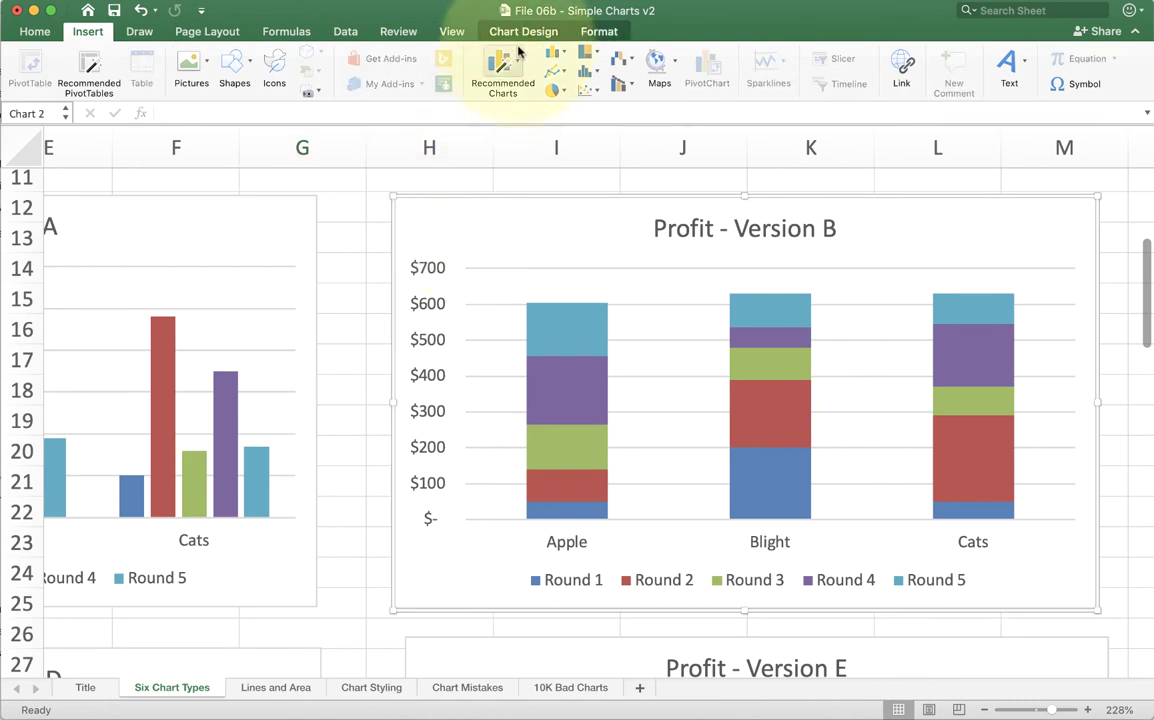
{"action": "left_click", "coordinate": [522, 31]}
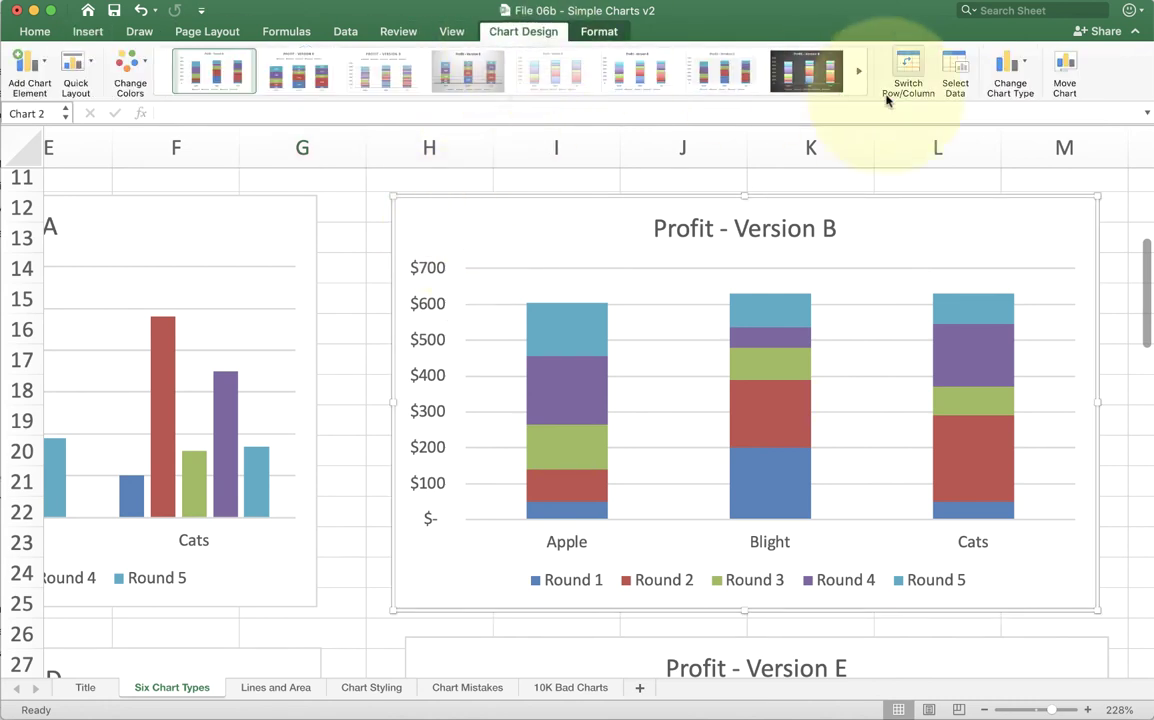
{"action": "left_click", "coordinate": [914, 69]}
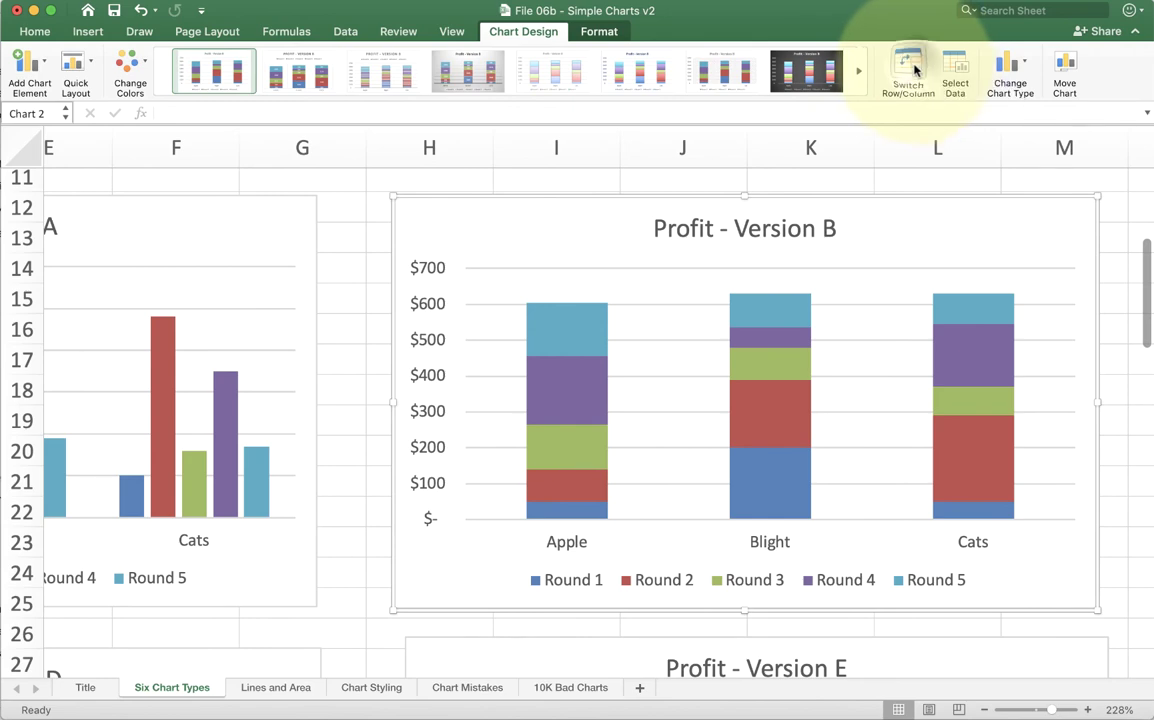
{"action": "left_click", "coordinate": [914, 69]}
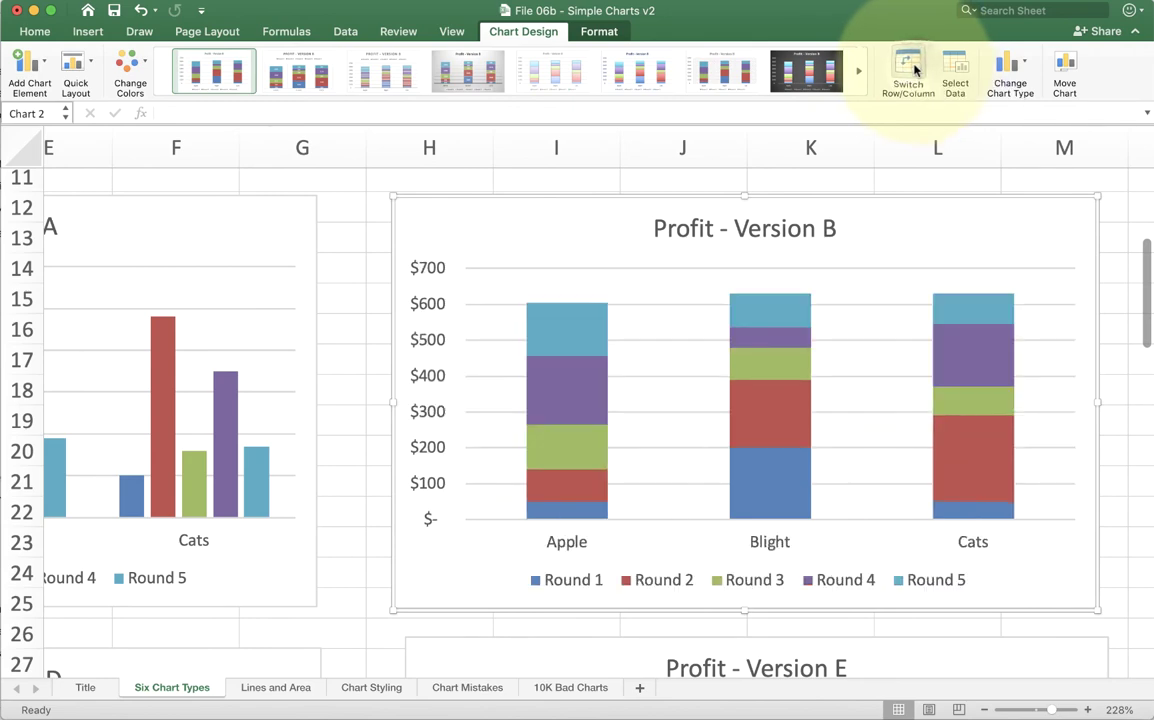
{"action": "left_click", "coordinate": [987, 185]}
Compare the percentage axis of the Profit - Version C chart with the dollar axis and column heights of Profit - Version B.
{"action": "scroll", "coordinate": [985, 189], "scroll_direction": "right", "scroll_amount": 2}
{"action": "scroll", "coordinate": [985, 189], "scroll_direction": "right", "scroll_amount": 8}
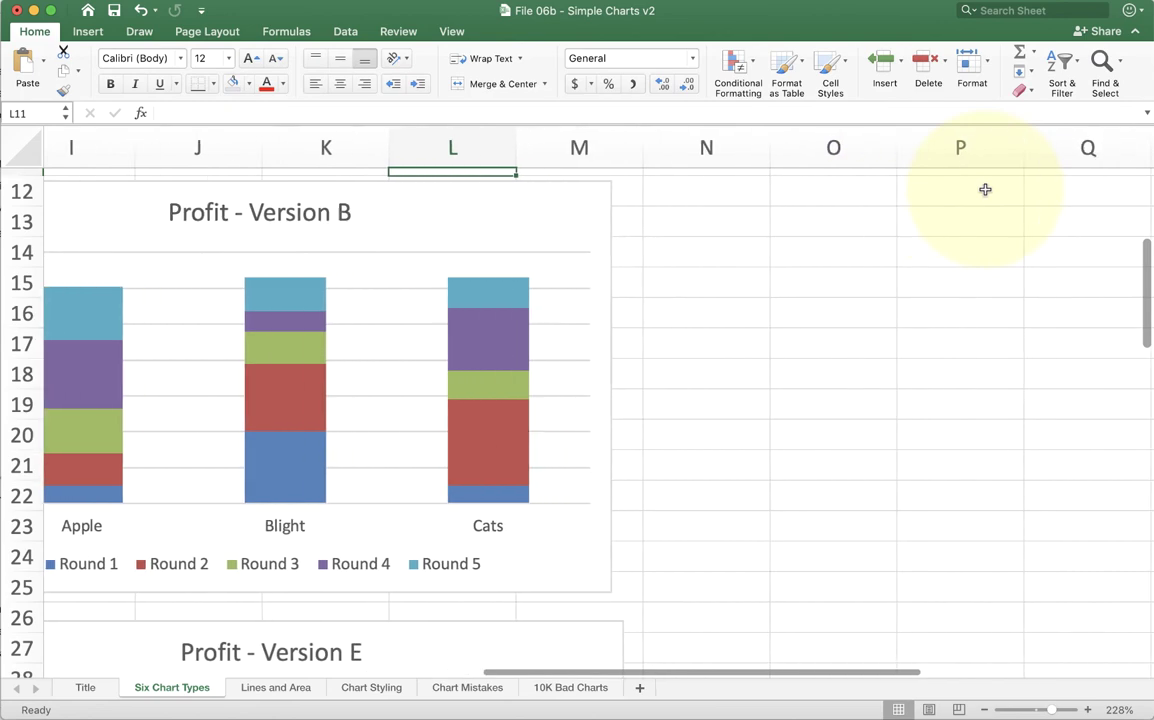
{"action": "scroll", "coordinate": [985, 189], "scroll_direction": "right", "scroll_amount": 3}
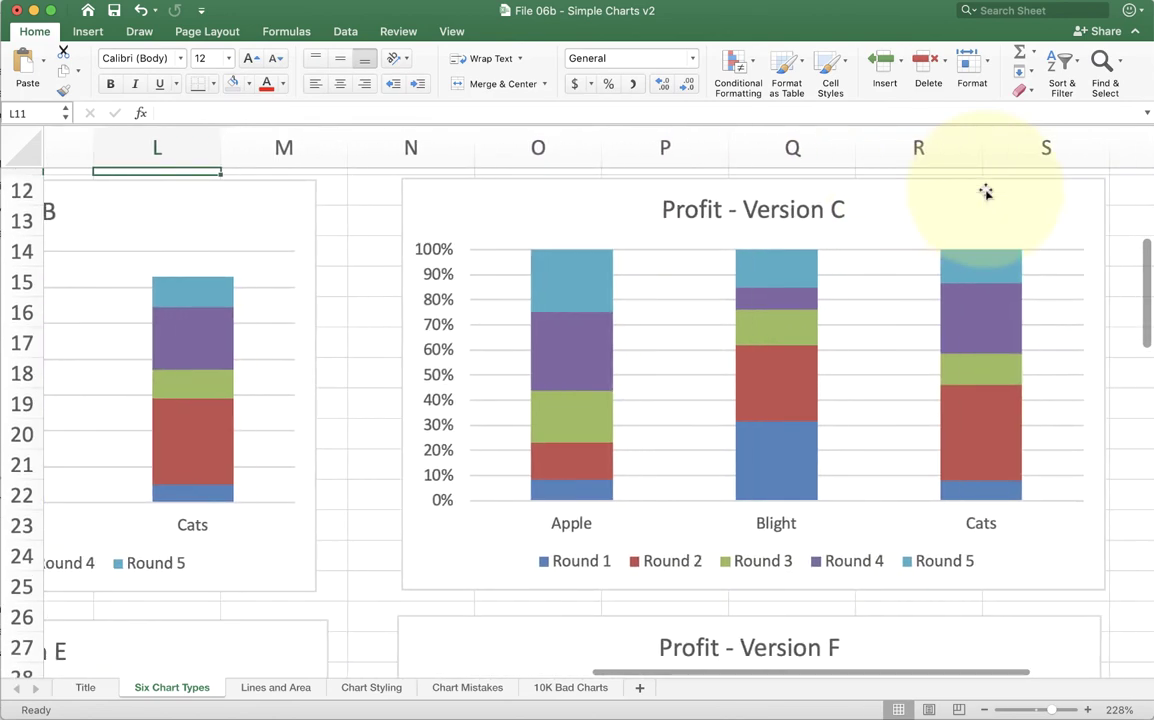
{"action": "left_click", "coordinate": [1103, 186]}
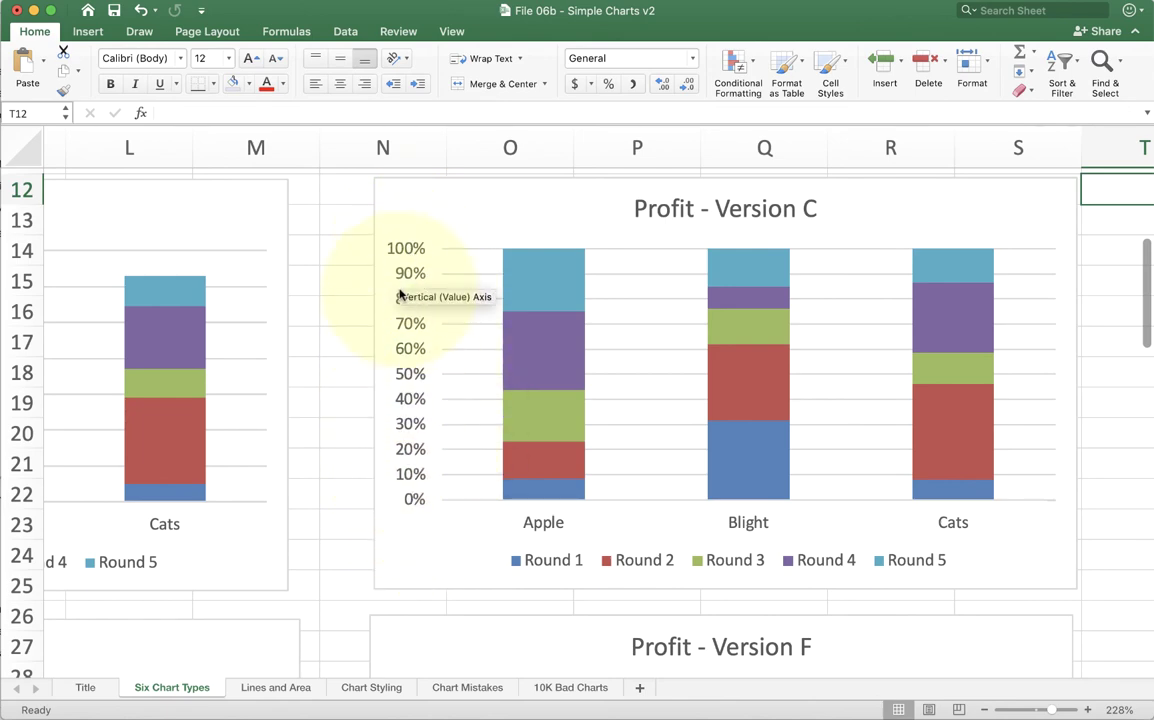
{"action": "left_click", "coordinate": [335, 299]}
{"action": "scroll", "coordinate": [336, 299], "scroll_direction": "left", "scroll_amount": 5}
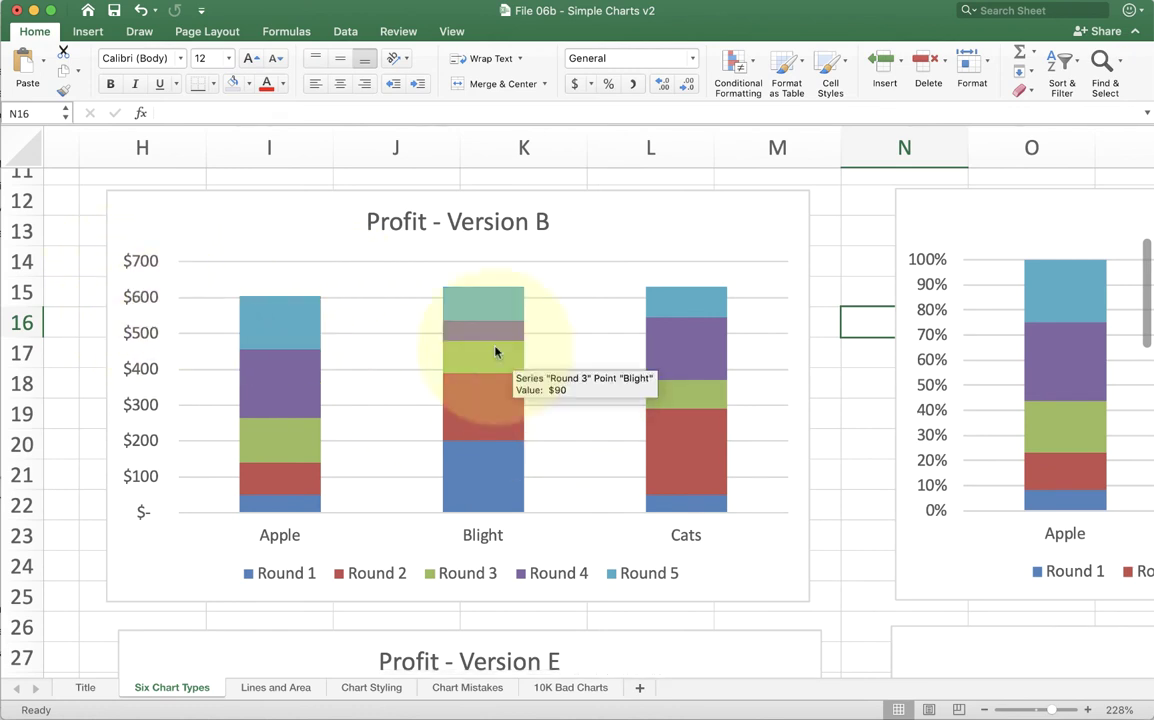
{"action": "mouse_move", "coordinate": [304, 307]}
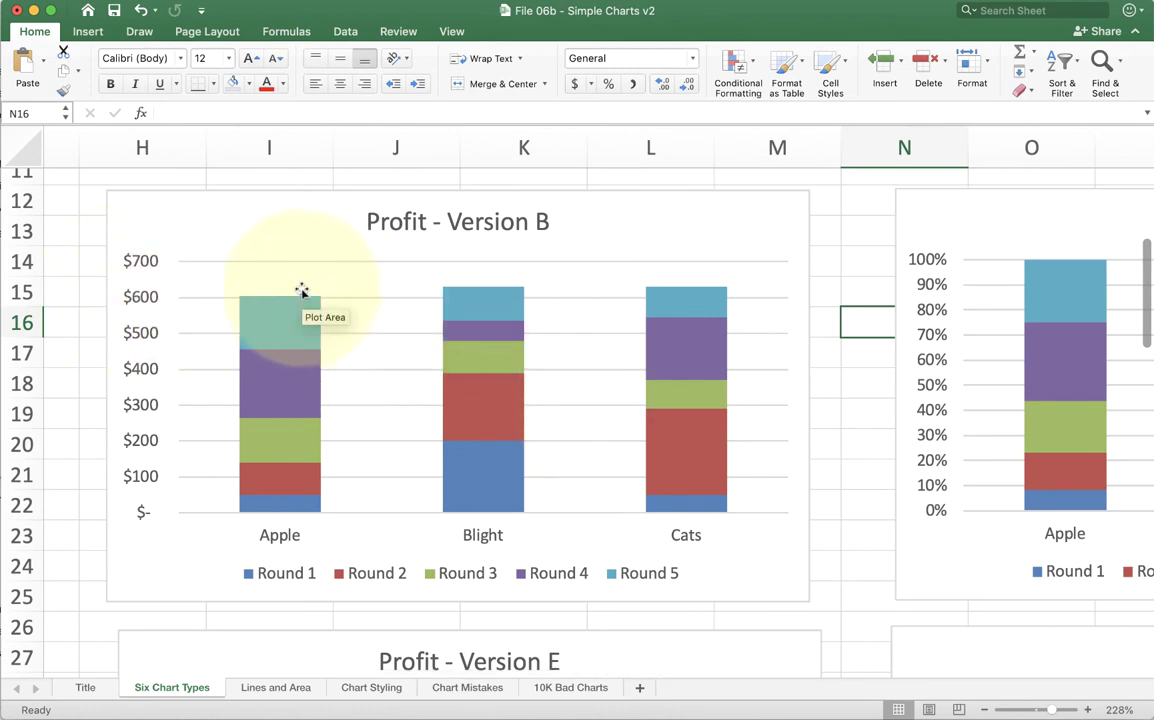
{"action": "scroll", "coordinate": [918, 303], "scroll_direction": "right", "scroll_amount": 2}
{"action": "scroll", "coordinate": [918, 303], "scroll_direction": "right", "scroll_amount": 4}
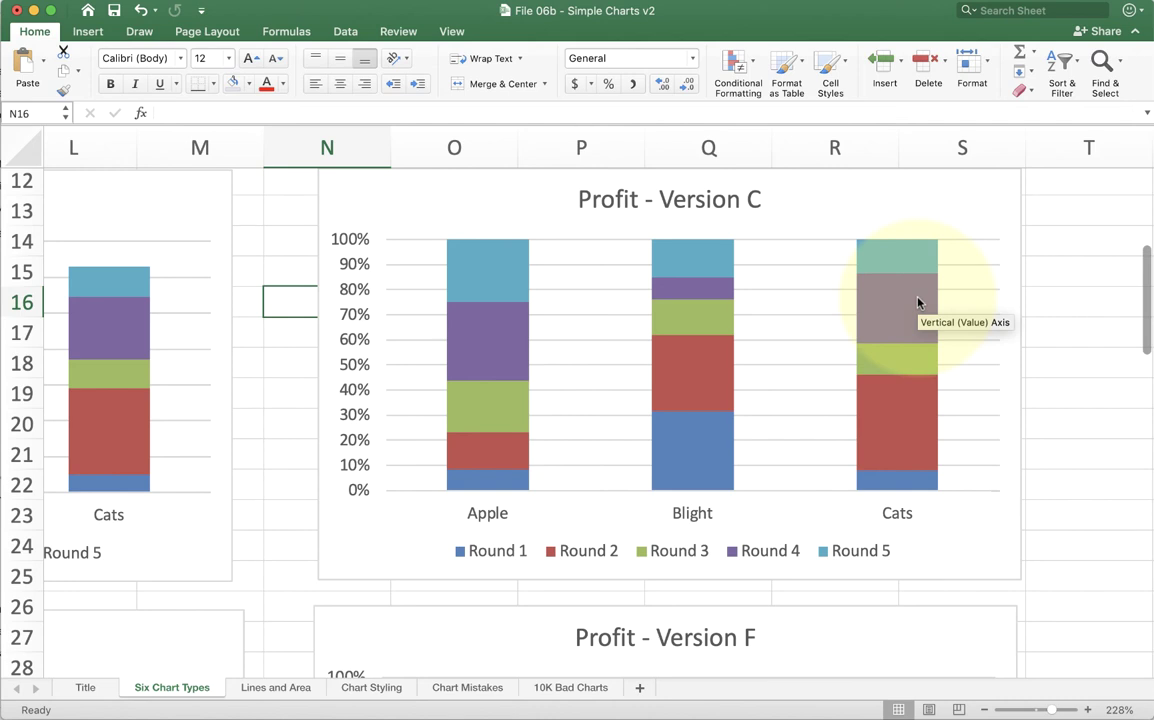
Examine each round's share of the Apple and Blight columns in the Profit - Version C chart.
{"action": "left_click", "coordinate": [1062, 267]}
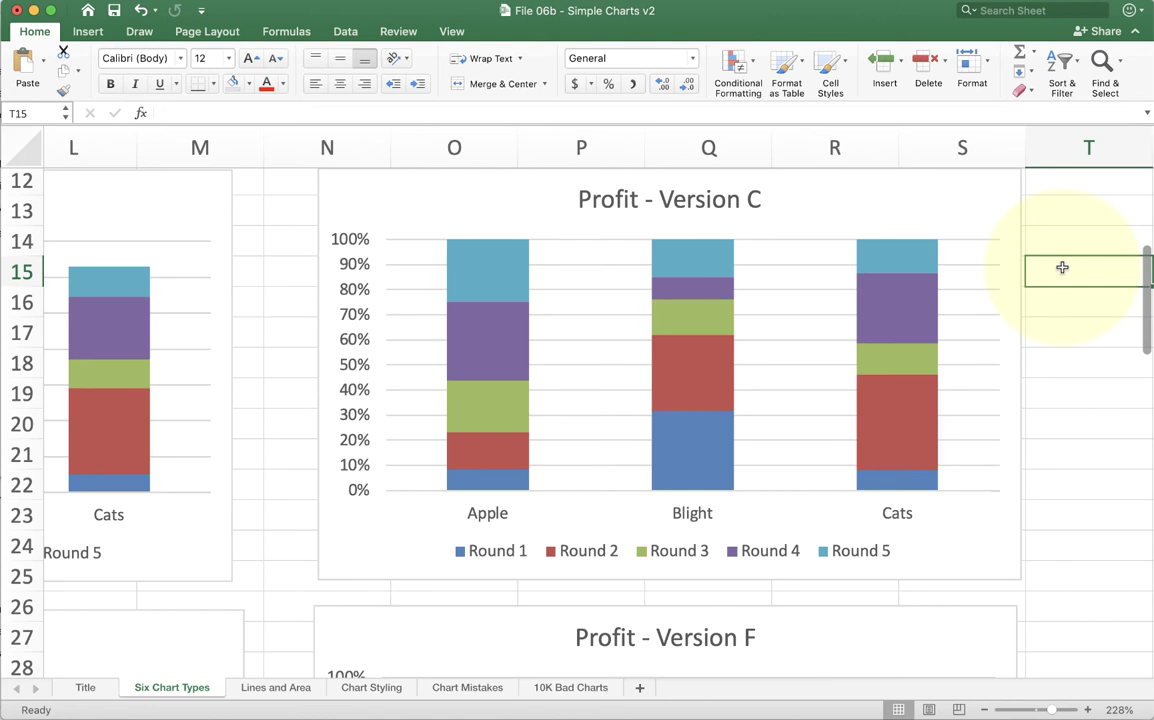
{"action": "mouse_move", "coordinate": [485, 252]}
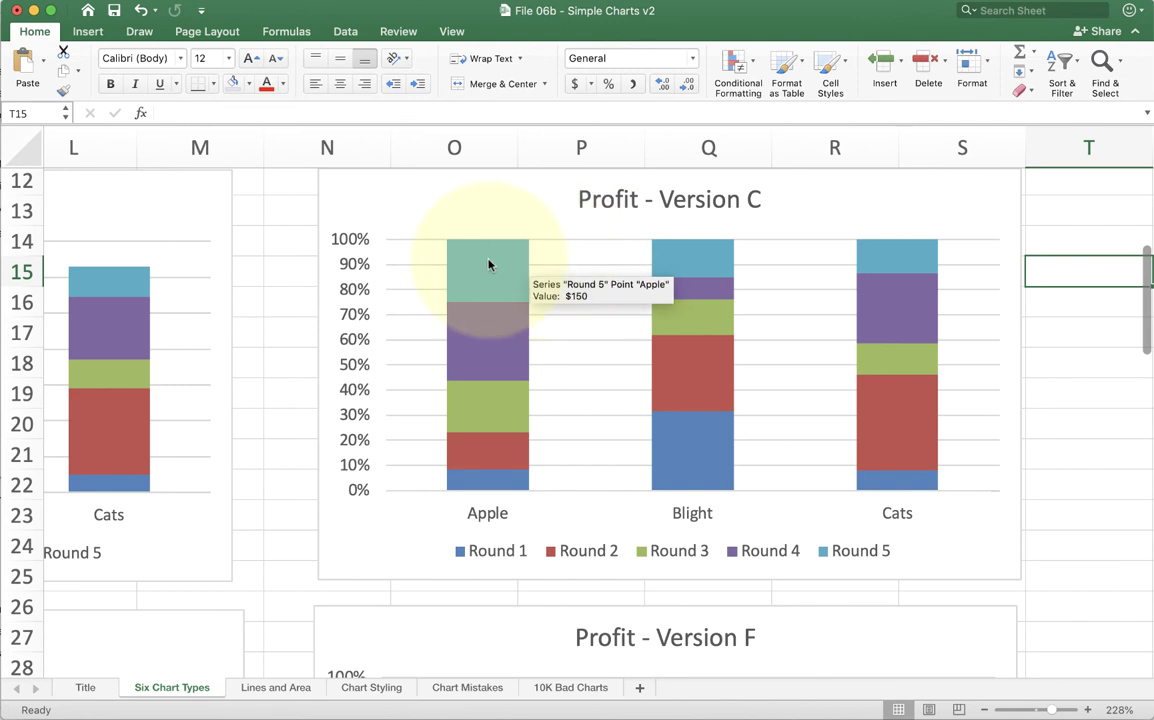
{"action": "mouse_move", "coordinate": [699, 260]}
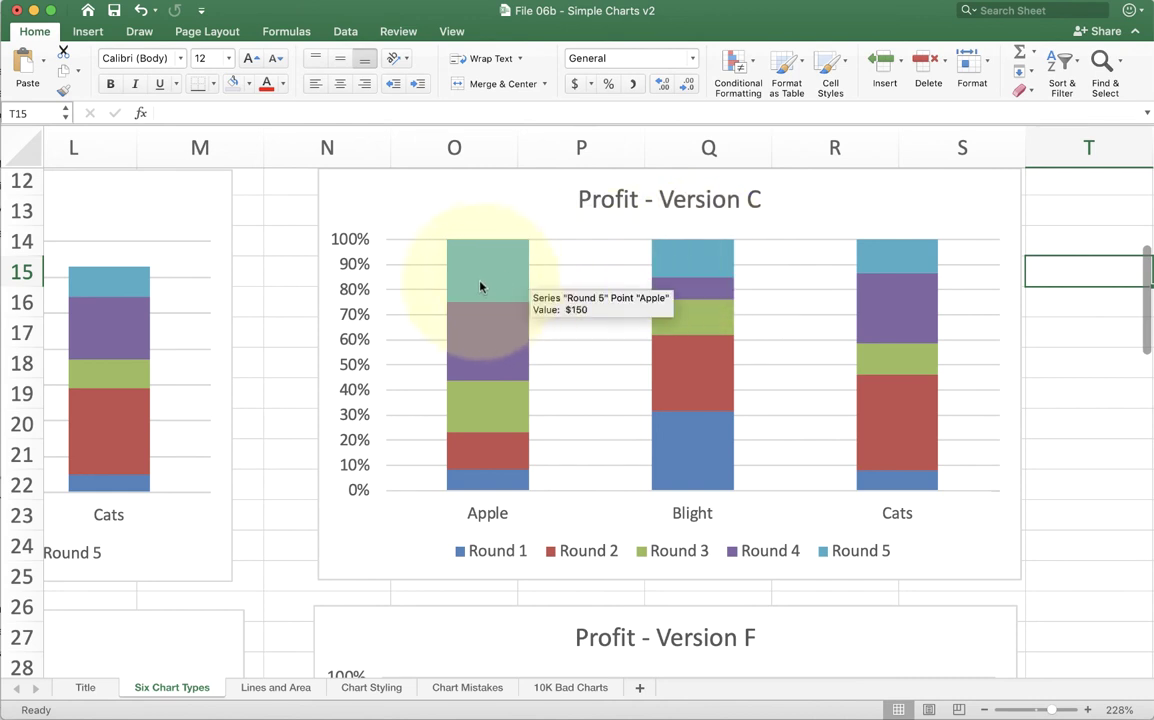
{"action": "mouse_move", "coordinate": [485, 357]}
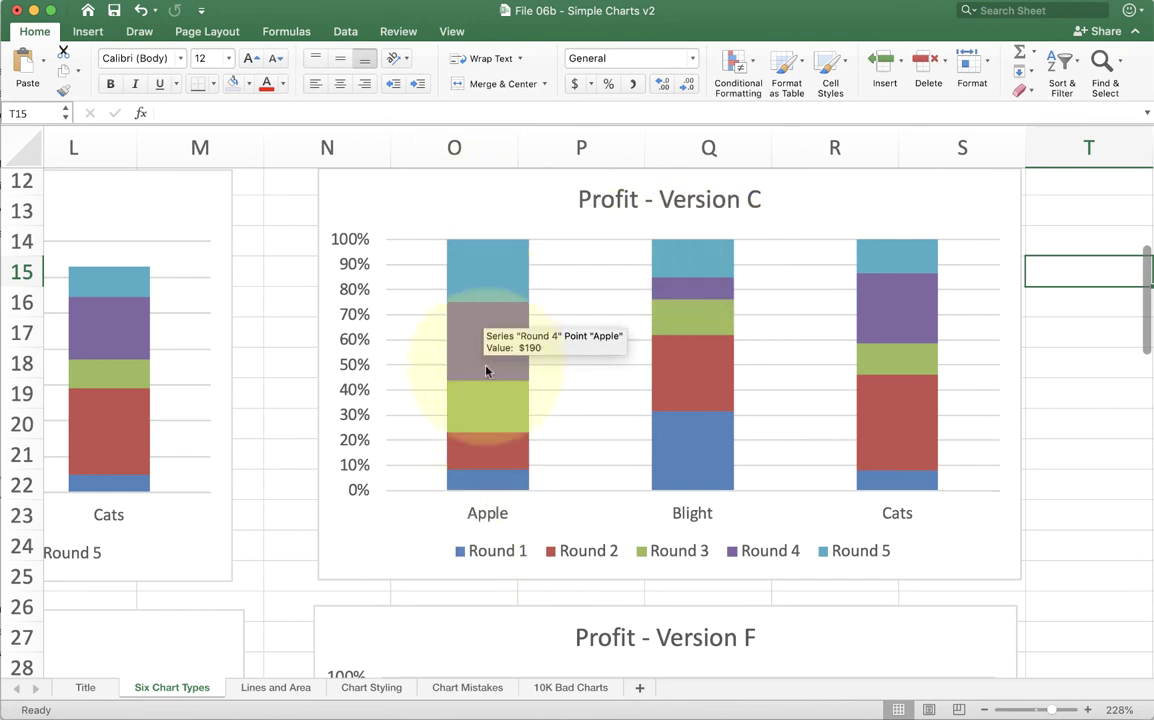
{"action": "mouse_move", "coordinate": [489, 406]}
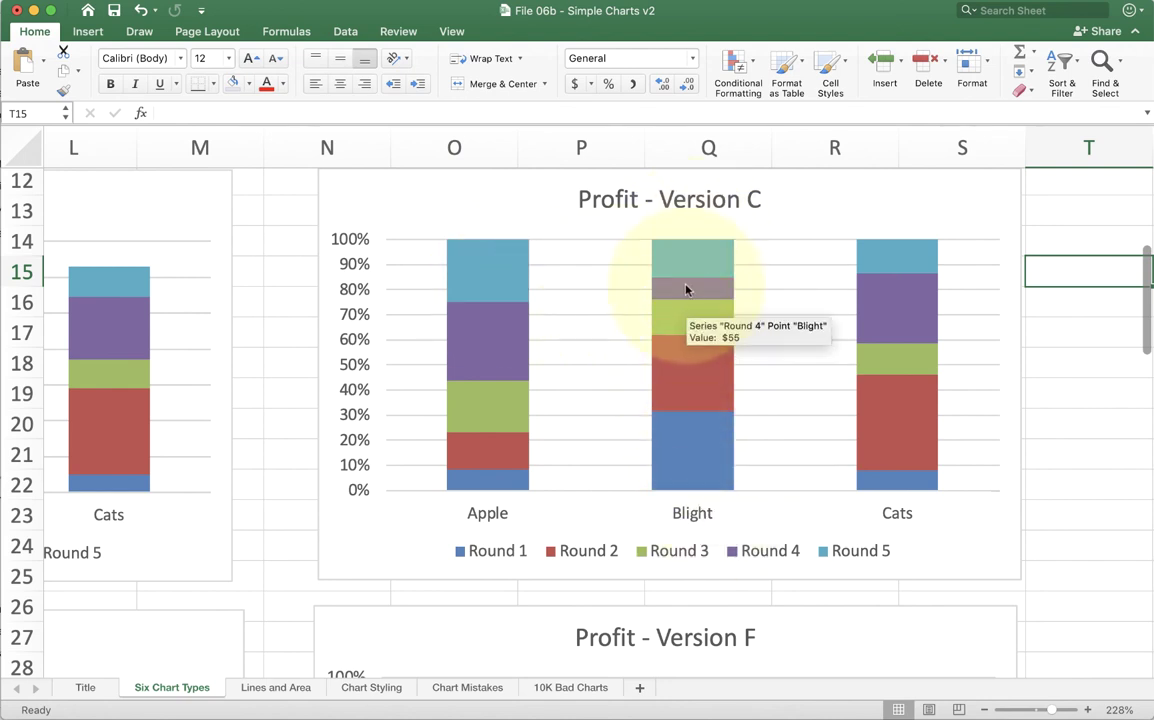
Compare the round shares across the Apple, Blight and Cats columns of the Profit - Version C chart.
{"action": "mouse_move", "coordinate": [704, 417]}
{"action": "mouse_move", "coordinate": [701, 284]}
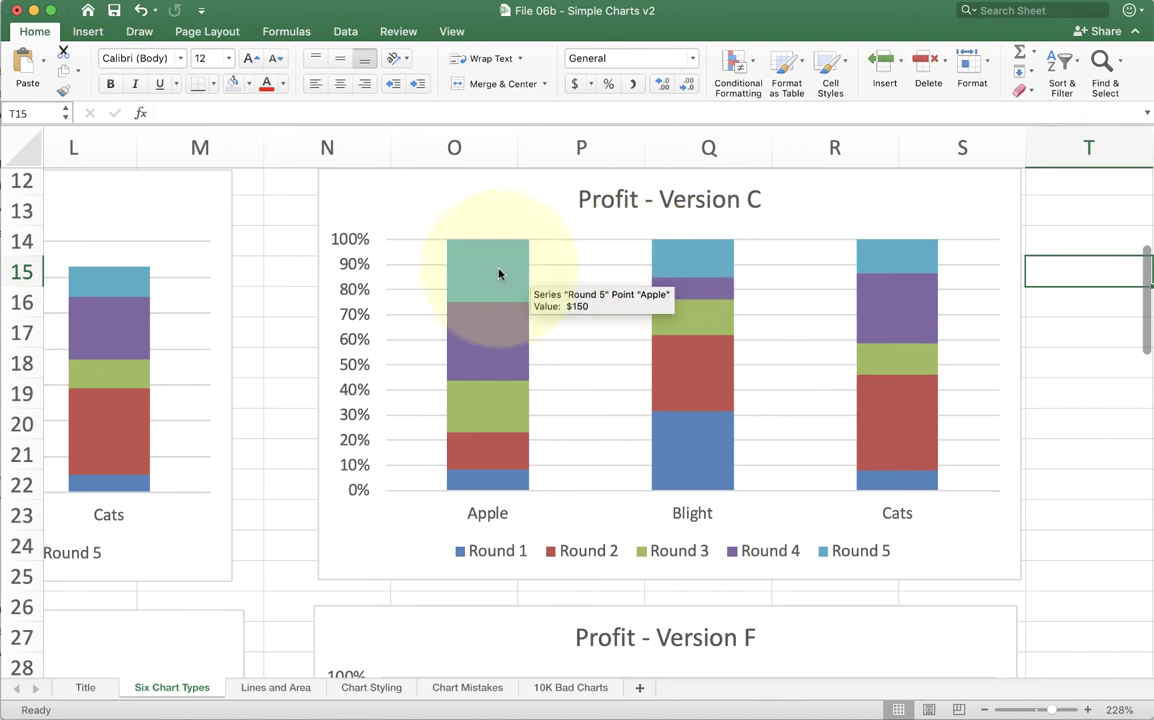
{"action": "mouse_move", "coordinate": [650, 302]}
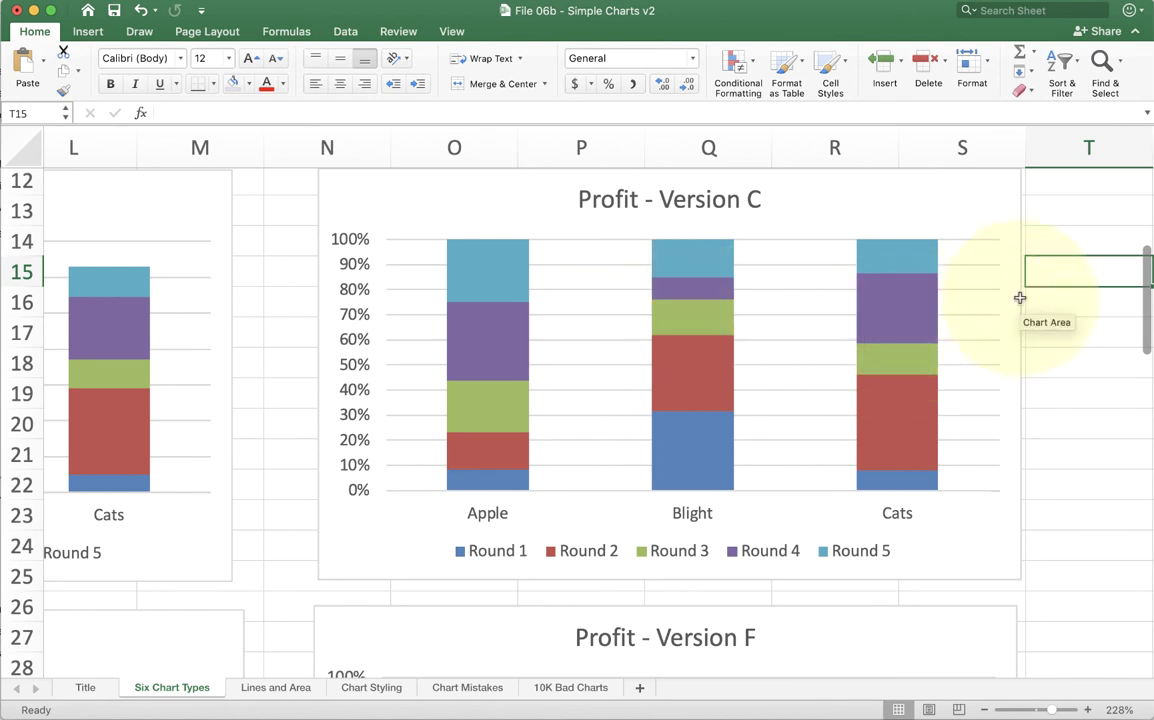
{"action": "left_click", "coordinate": [1065, 294]}
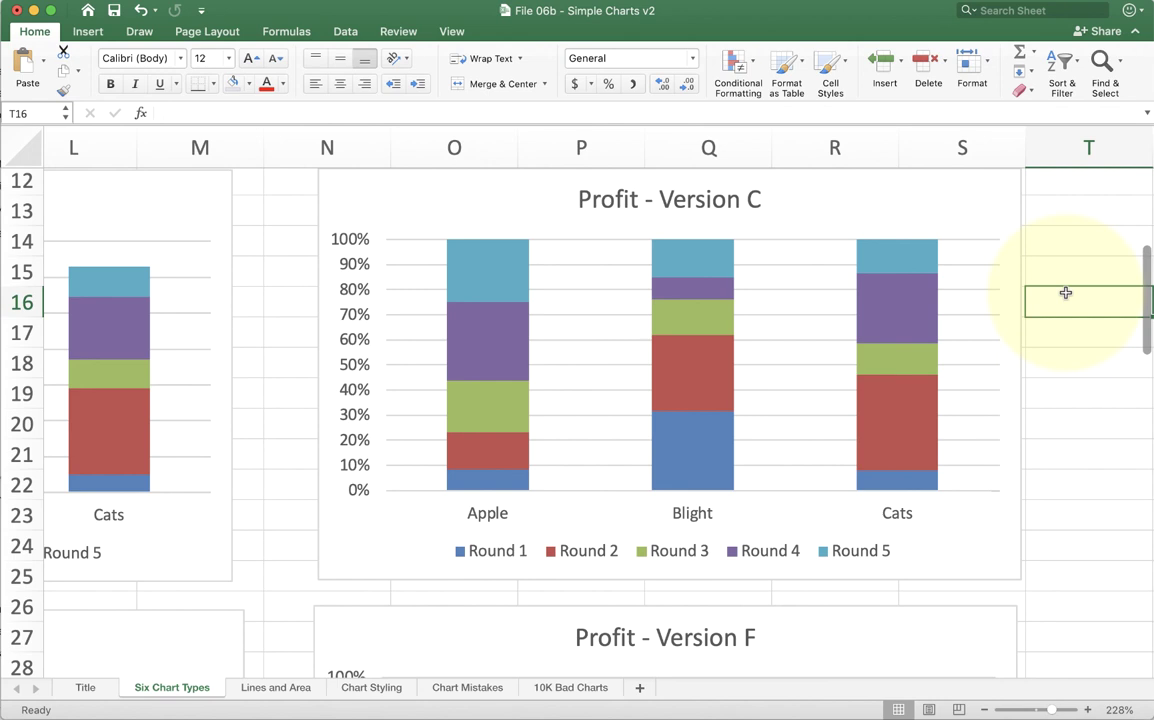
Switch the Profit - Version C chart's rows and columns back and forth, ending with Apple, Blight and Cats on the horizontal axis.
{"action": "left_click", "coordinate": [1001, 222]}
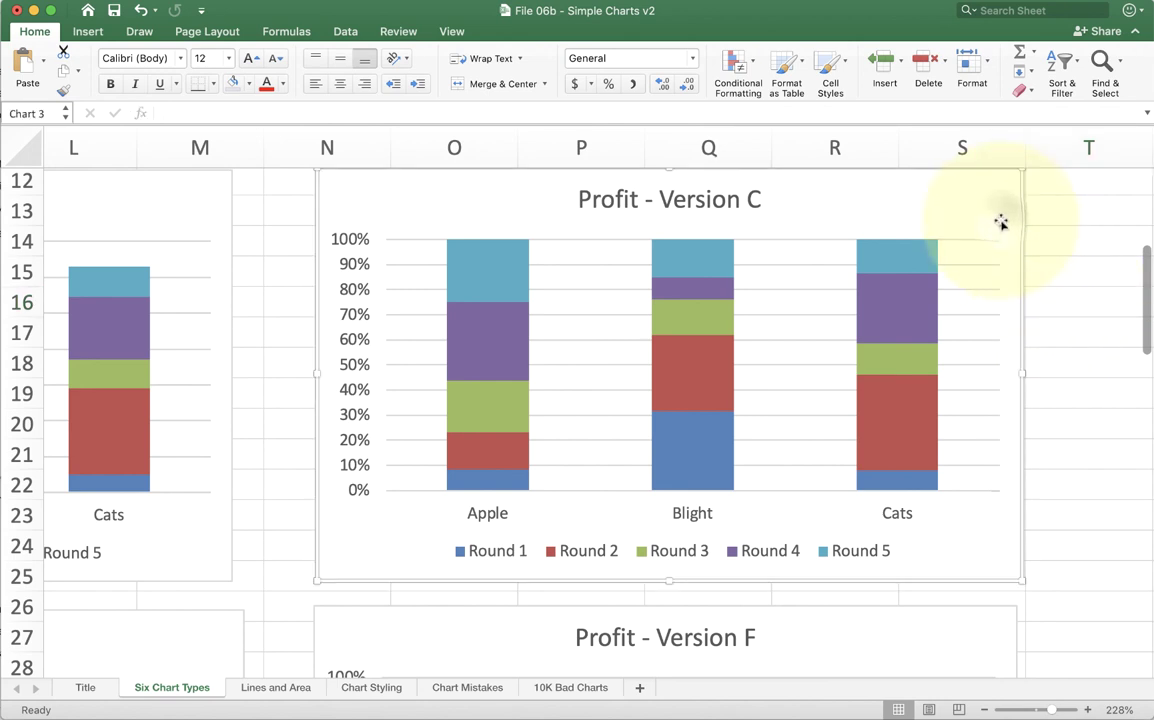
{"action": "left_click", "coordinate": [533, 34]}
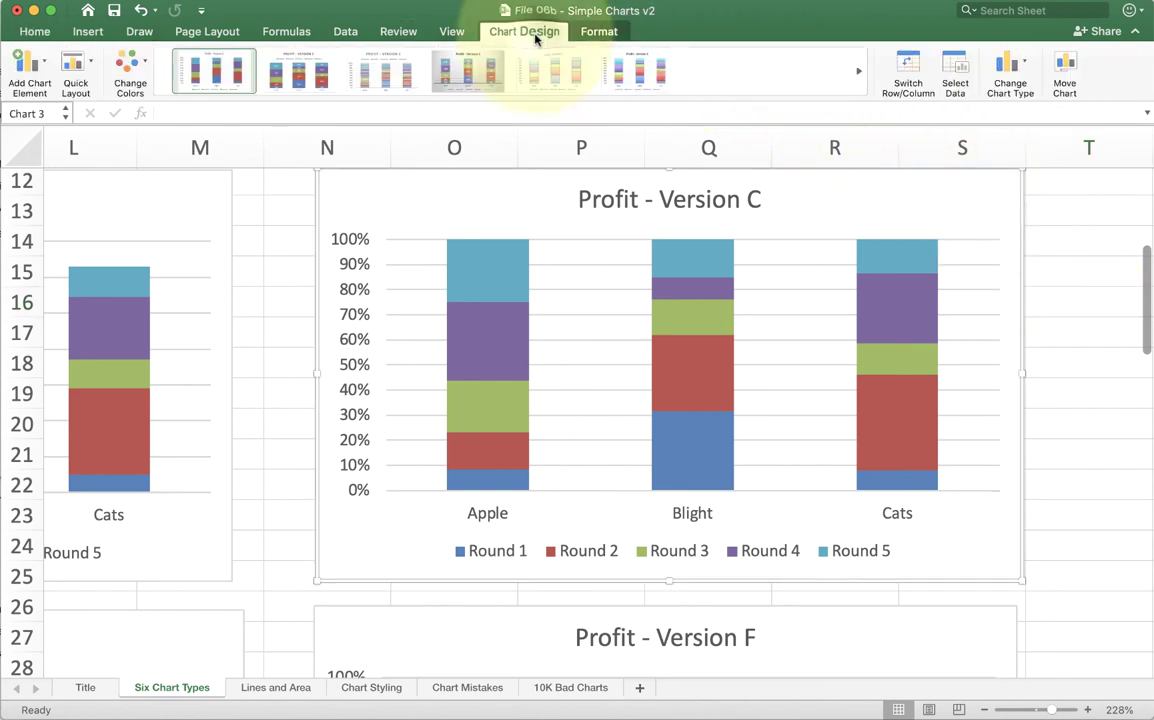
{"action": "left_click", "coordinate": [908, 67]}
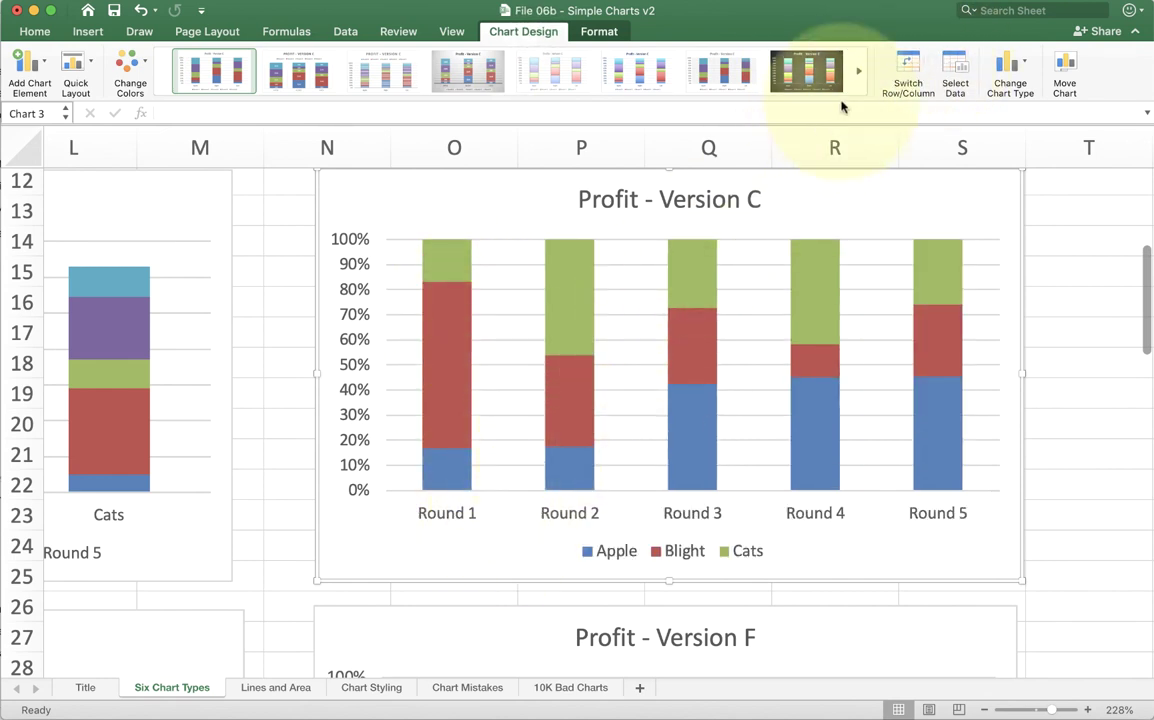
{"action": "left_click", "coordinate": [910, 66]}
{"action": "left_click", "coordinate": [911, 67]}
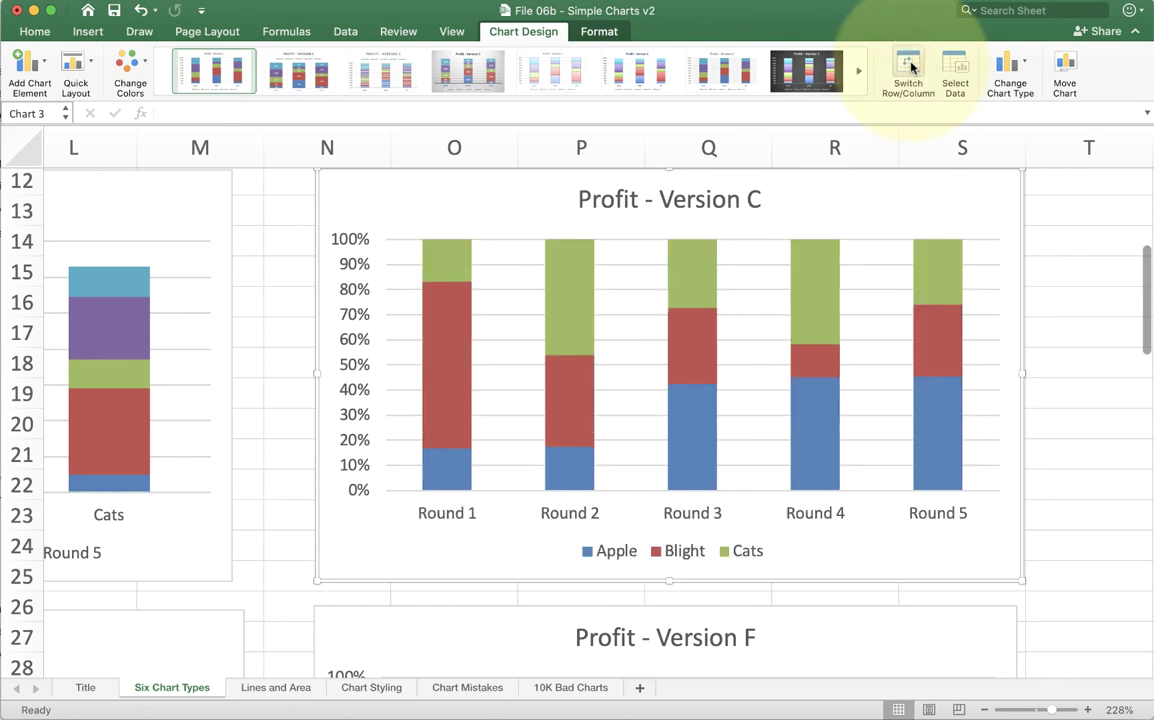
{"action": "left_click", "coordinate": [911, 67]}
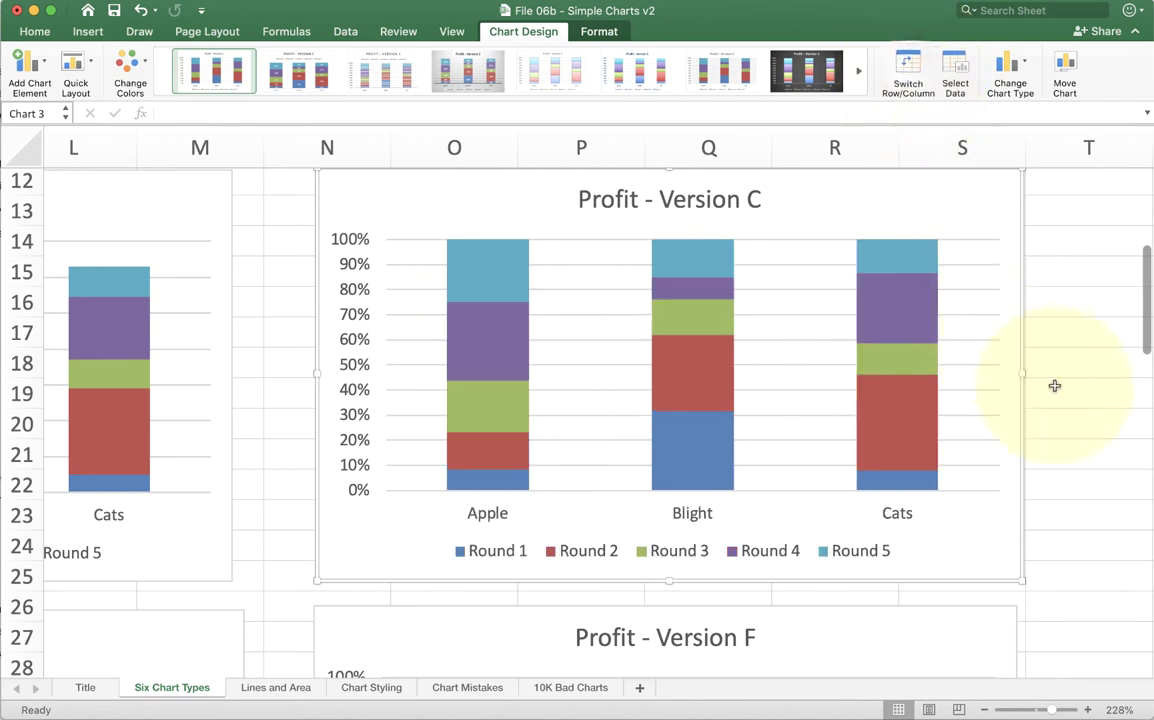
Compare the stacked dollar columns of the Profit - Version E chart with the 100% stacked columns of Profit - Version F.
{"action": "scroll", "coordinate": [1054, 386], "scroll_direction": "down", "scroll_amount": 10}
{"action": "scroll", "coordinate": [1054, 386], "scroll_direction": "left", "scroll_amount": 5}
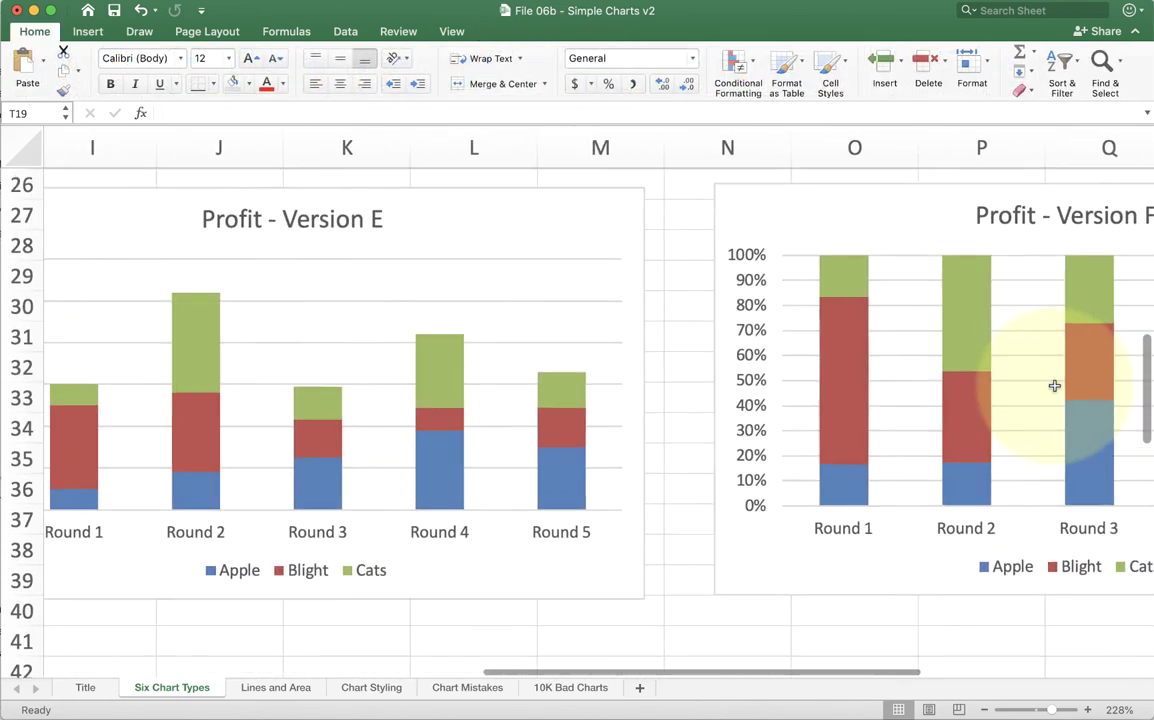
{"action": "scroll", "coordinate": [1054, 386], "scroll_direction": "left", "scroll_amount": 1}
{"action": "scroll", "coordinate": [1054, 386], "scroll_direction": "down", "scroll_amount": 1}
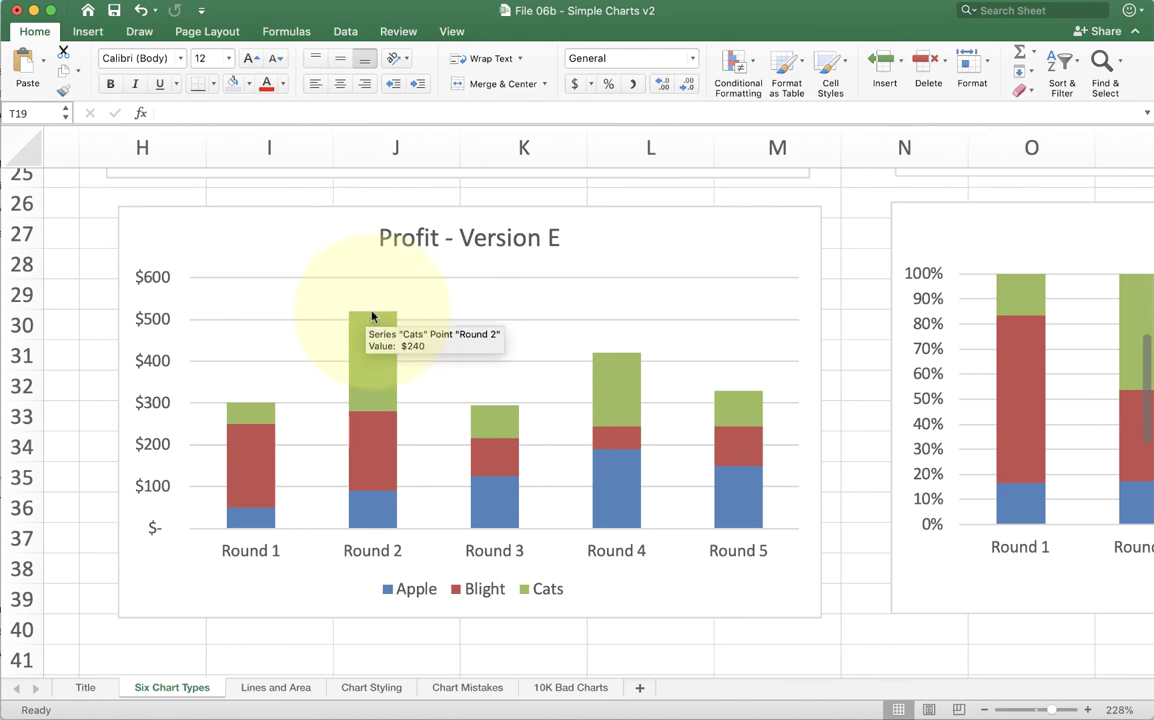
{"action": "scroll", "coordinate": [370, 420], "scroll_direction": "right", "scroll_amount": 5}
{"action": "scroll", "coordinate": [376, 422], "scroll_direction": "right", "scroll_amount": 5}
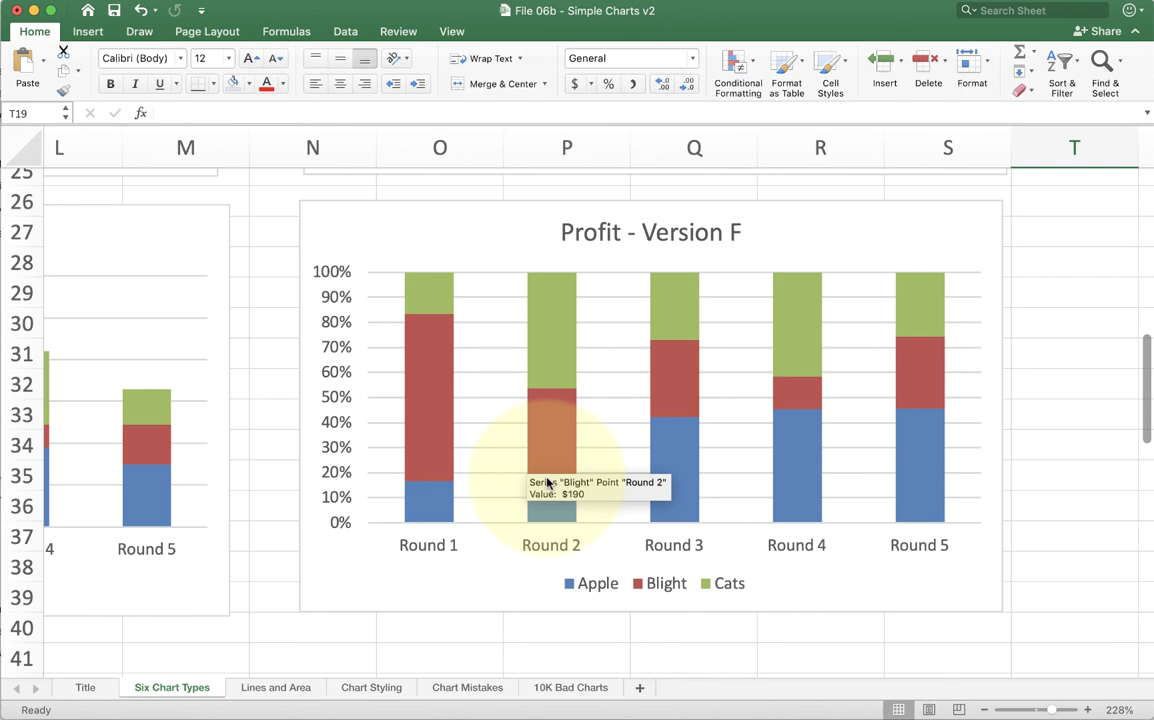
{"action": "scroll", "coordinate": [270, 450], "scroll_direction": "left", "scroll_amount": 5}
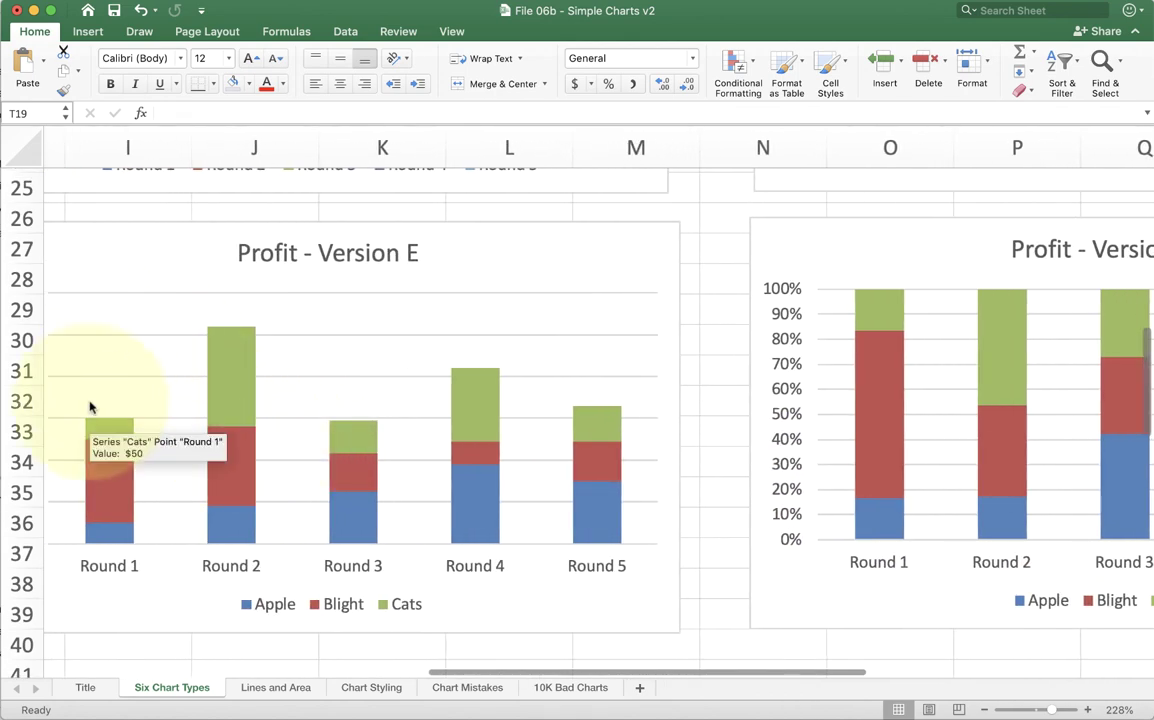
{"action": "scroll", "coordinate": [572, 392], "scroll_direction": "right", "scroll_amount": 5}
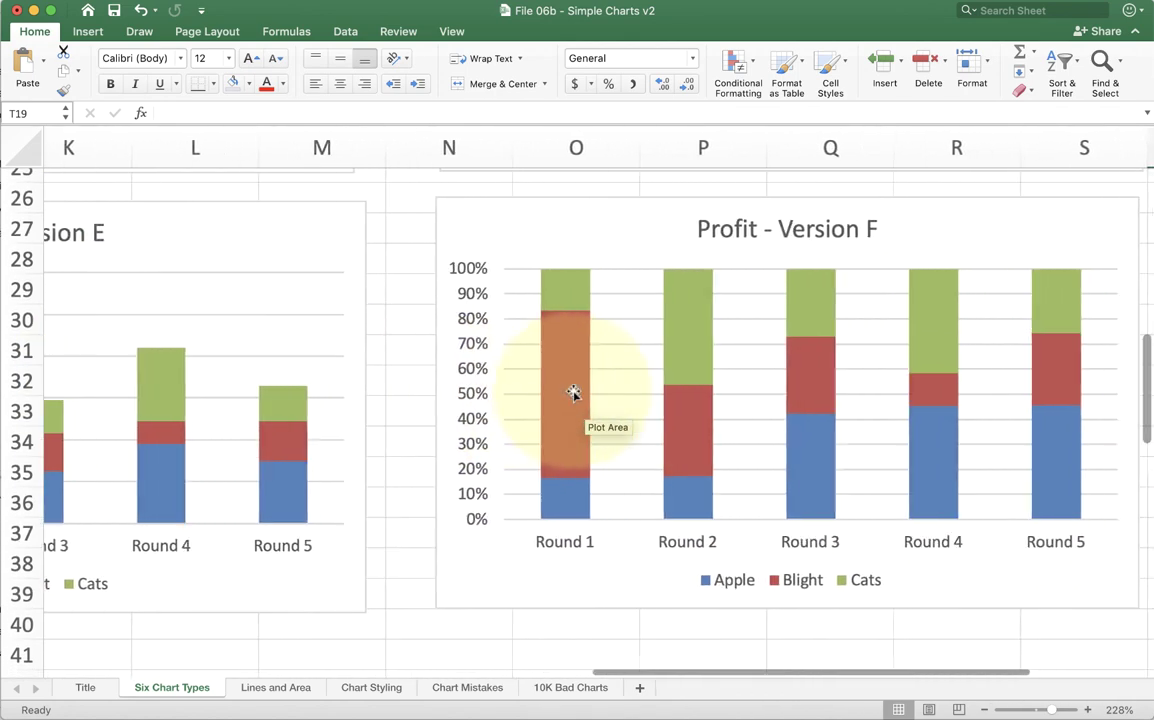
{"action": "scroll", "coordinate": [573, 392], "scroll_direction": "right", "scroll_amount": 2}
Bring the Profit table for 2001 to 2005, starting at row 45 below the charts, into view.
{"action": "scroll", "coordinate": [573, 392], "scroll_direction": "left", "scroll_amount": 10}
{"action": "scroll", "coordinate": [573, 392], "scroll_direction": "down", "scroll_amount": 3}
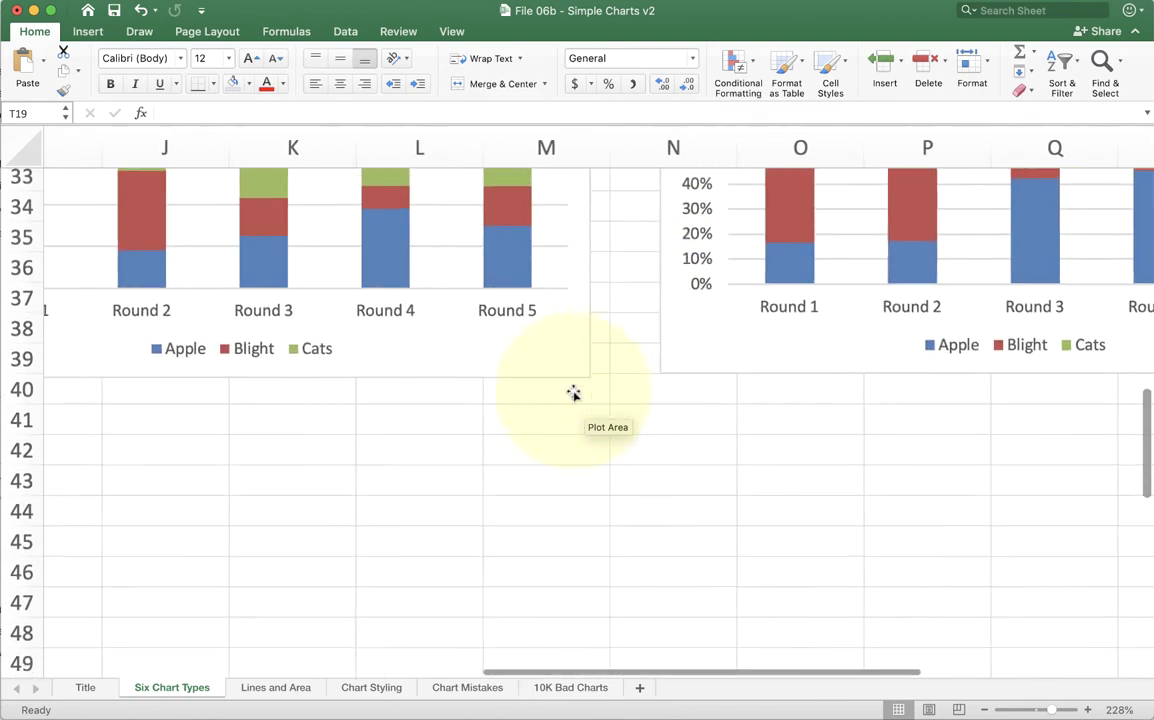
{"action": "scroll", "coordinate": [573, 393], "scroll_direction": "left", "scroll_amount": 5}
{"action": "scroll", "coordinate": [573, 393], "scroll_direction": "down", "scroll_amount": 5}
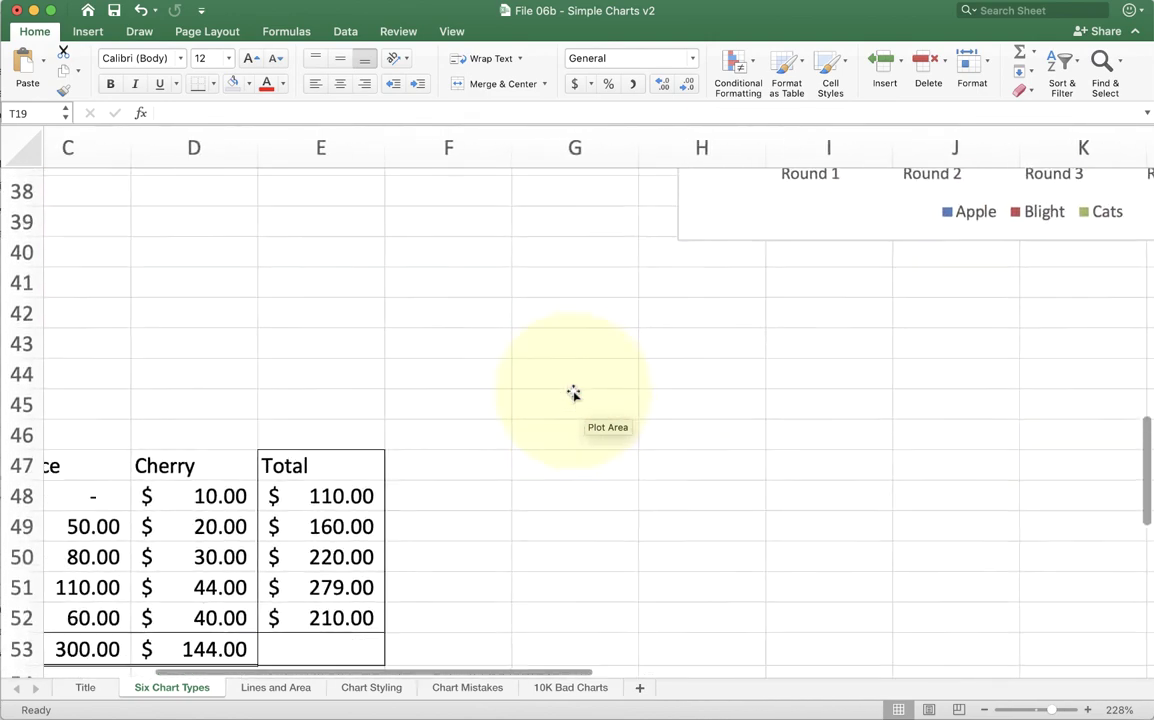
{"action": "scroll", "coordinate": [573, 393], "scroll_direction": "left", "scroll_amount": 1}
{"action": "scroll", "coordinate": [573, 393], "scroll_direction": "down", "scroll_amount": 1}
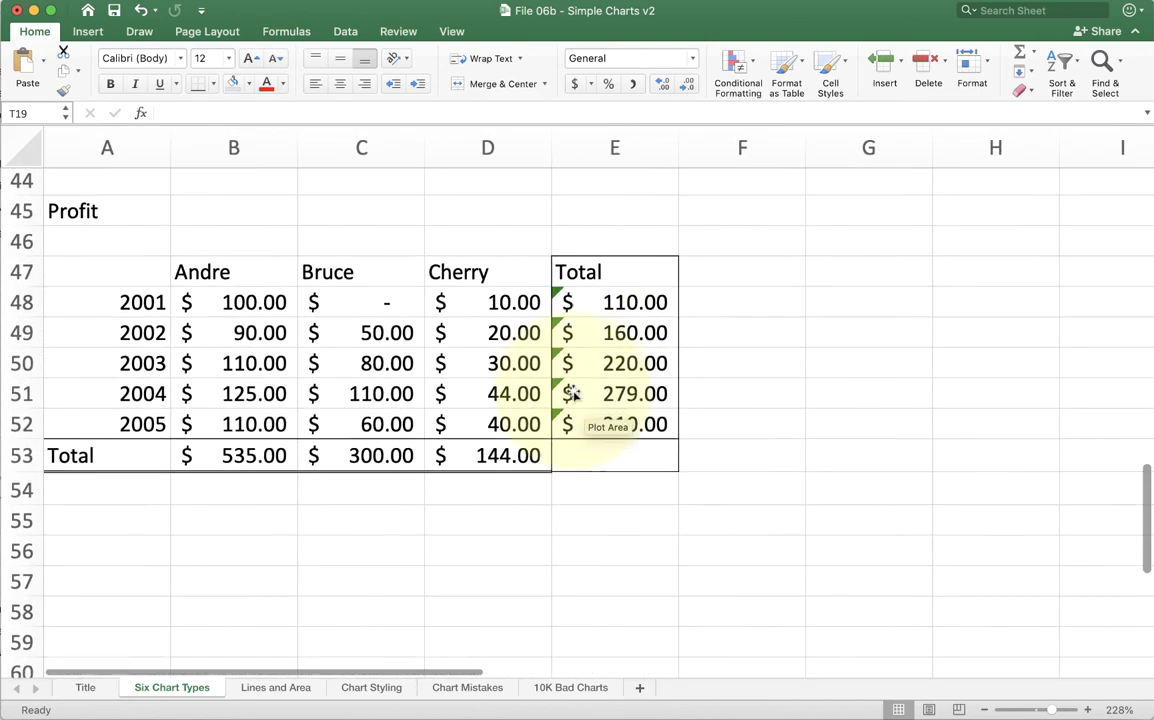